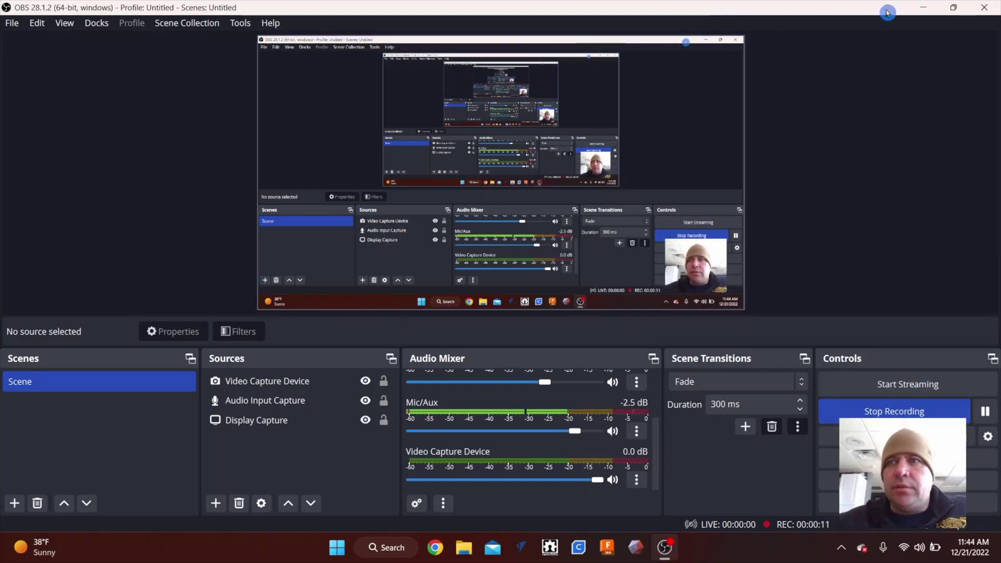
Minimize the OBS window so the desktop shows while recording continues.
{"action": "left_click", "coordinate": [922, 8]}
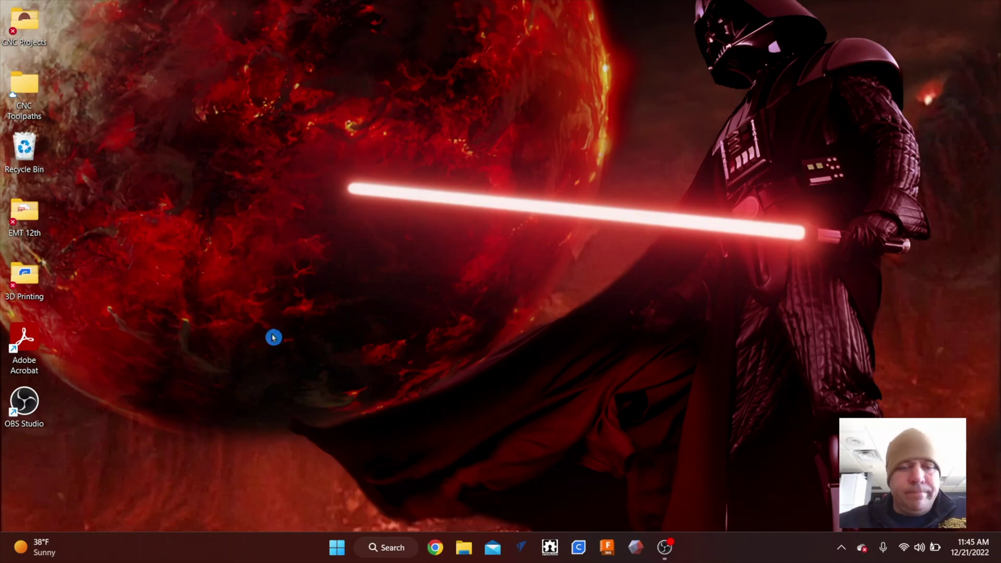
Open Chrome with the chosen profile, log in at snazzymaps.com/my-maps, and reach the map builder.
{"action": "left_click", "coordinate": [436, 547]}
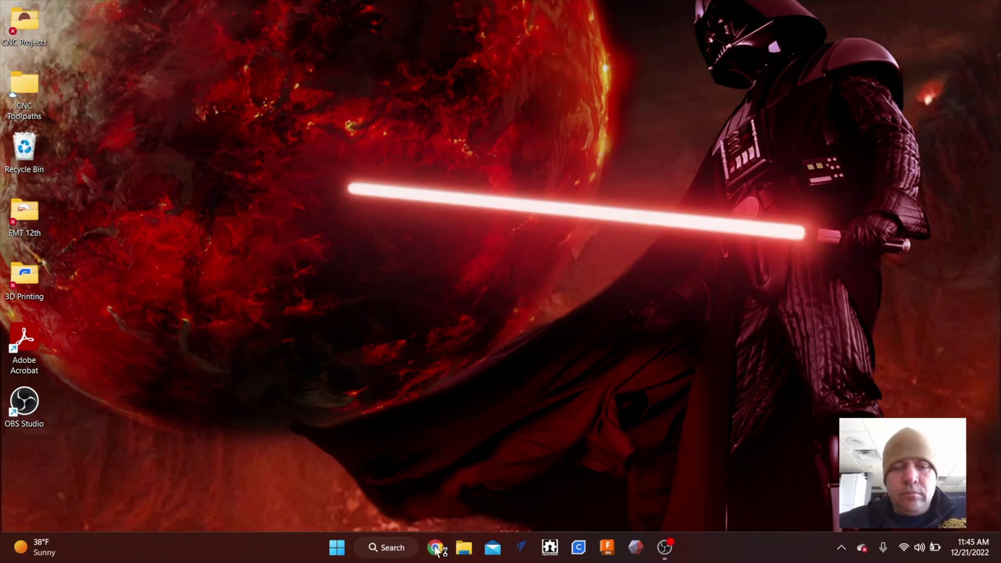
{"action": "left_click", "coordinate": [557, 339]}
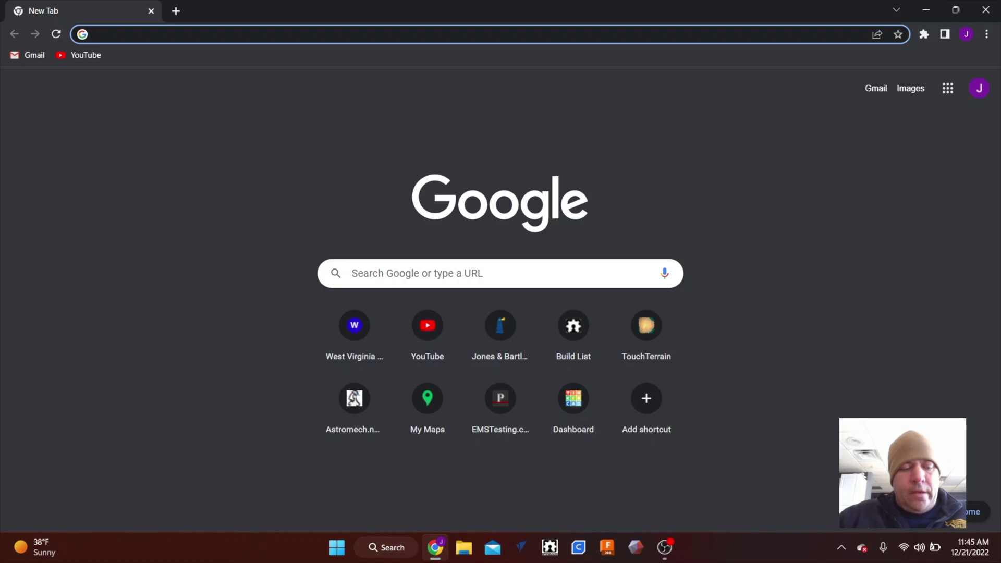
{"action": "type", "text": "snazzymaps.com/my-maps"}
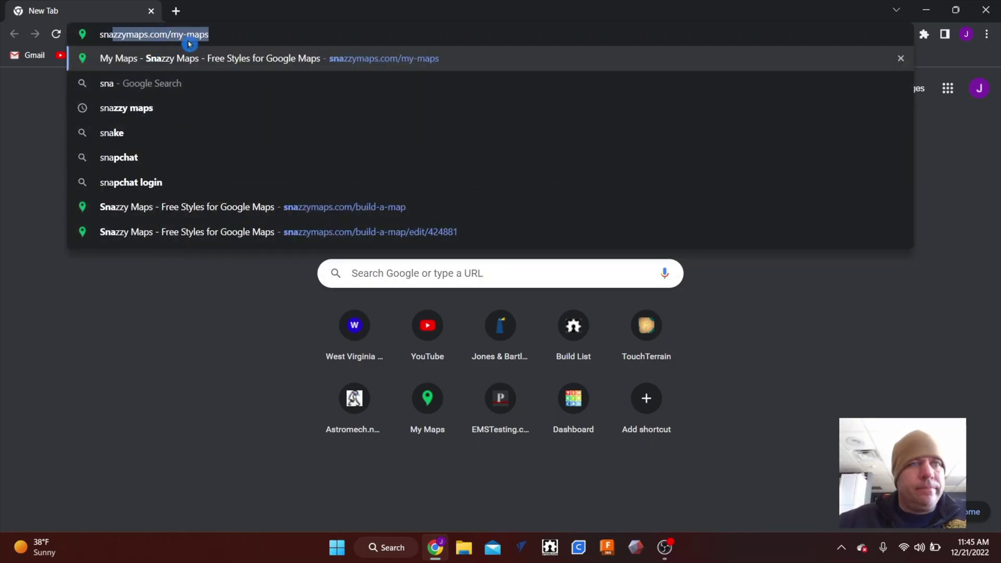
{"action": "key", "text": "Return"}
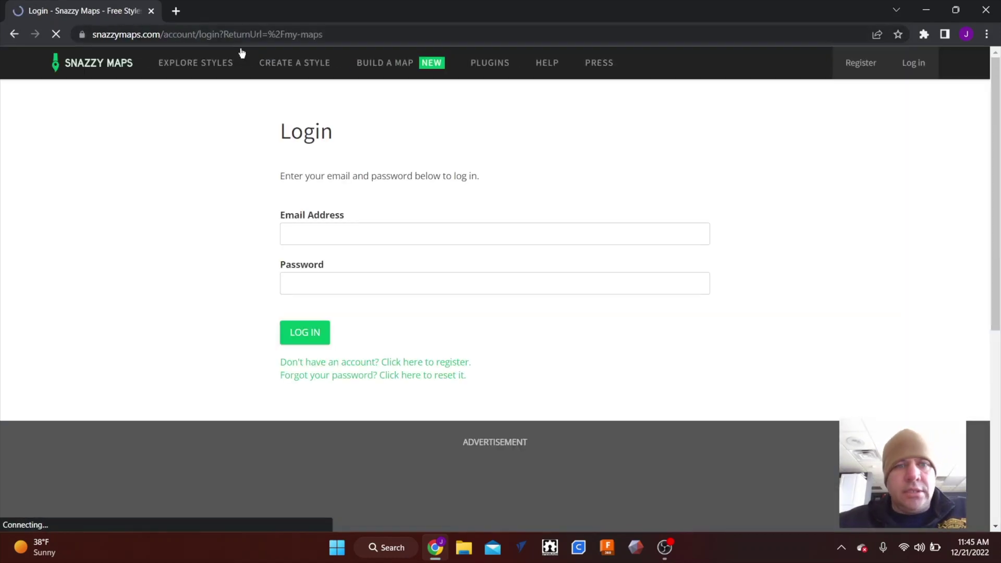
{"action": "left_click", "coordinate": [298, 332]}
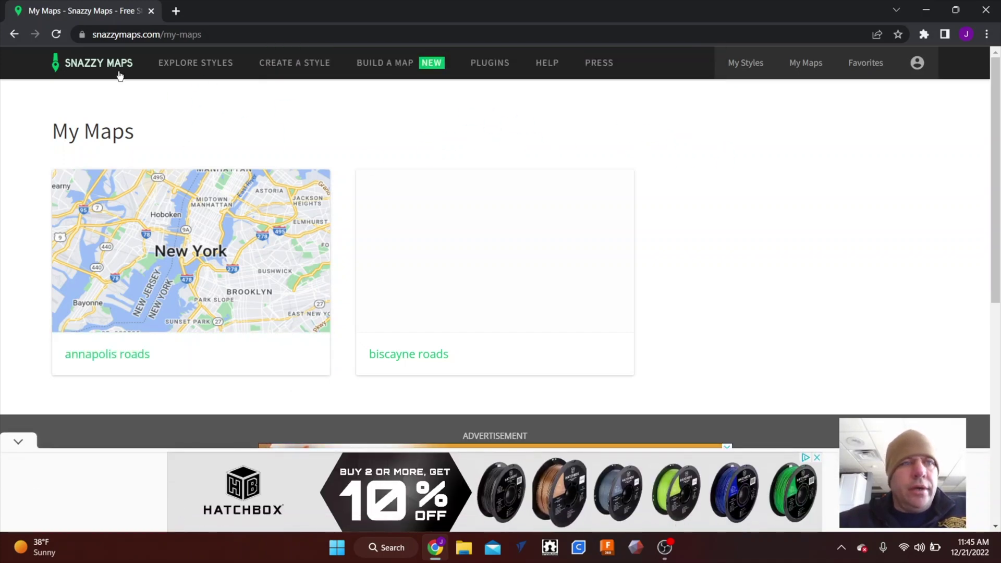
{"action": "left_click", "coordinate": [106, 65]}
{"action": "left_click", "coordinate": [398, 63]}
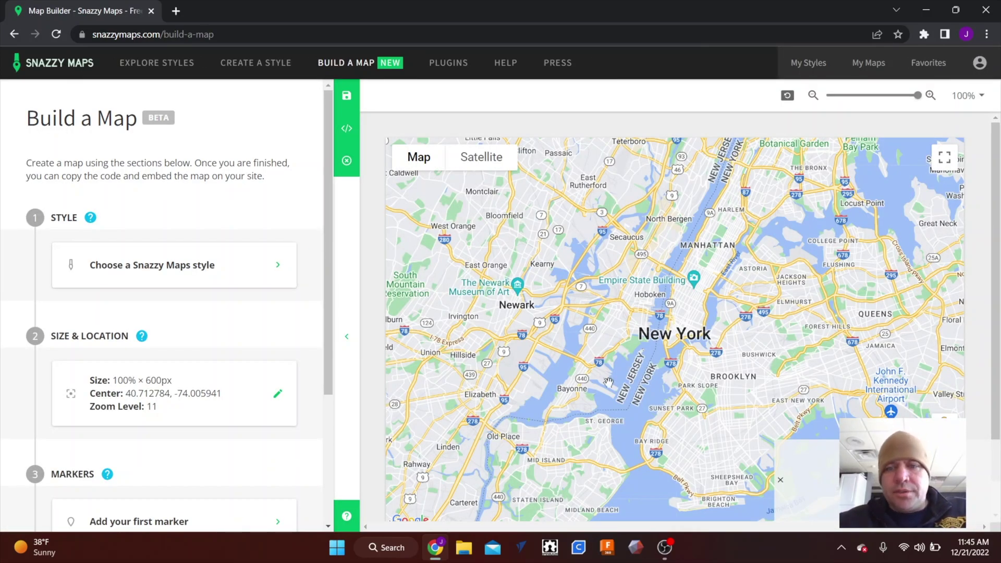
{"action": "scroll", "coordinate": [672, 349], "scroll_direction": "down", "scroll_amount": 4}
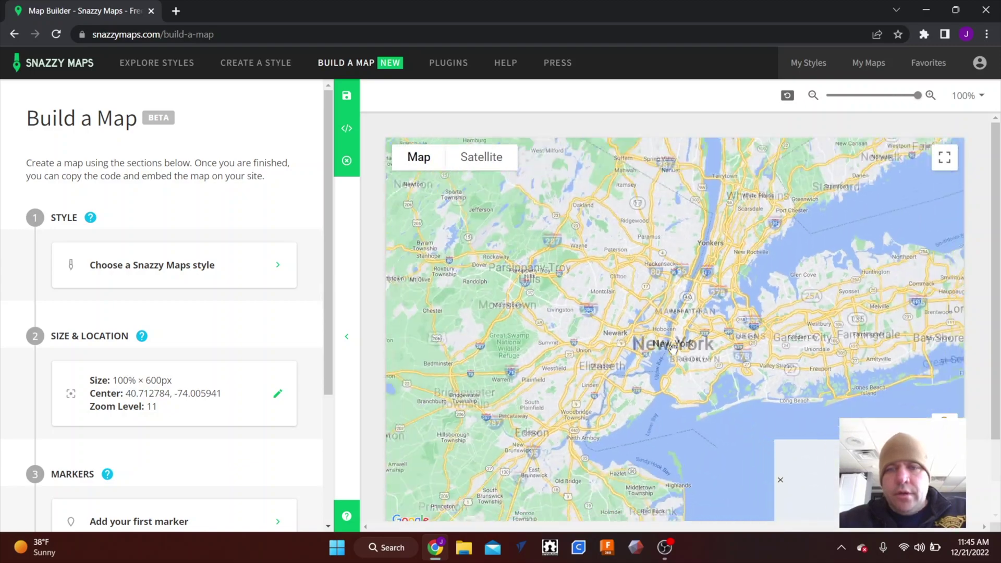
{"action": "scroll", "coordinate": [672, 349], "scroll_direction": "down", "scroll_amount": 1}
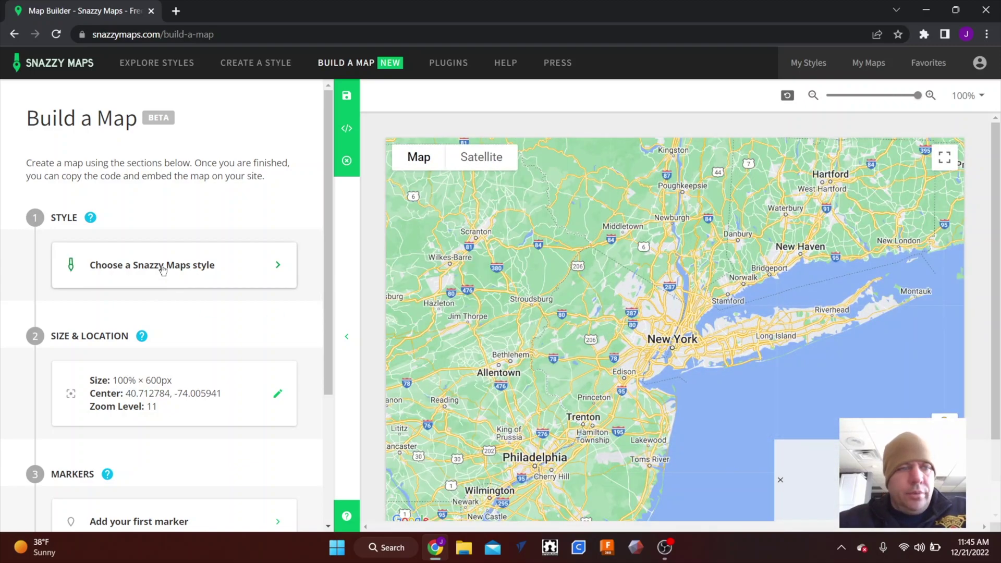
{"action": "left_click", "coordinate": [162, 266]}
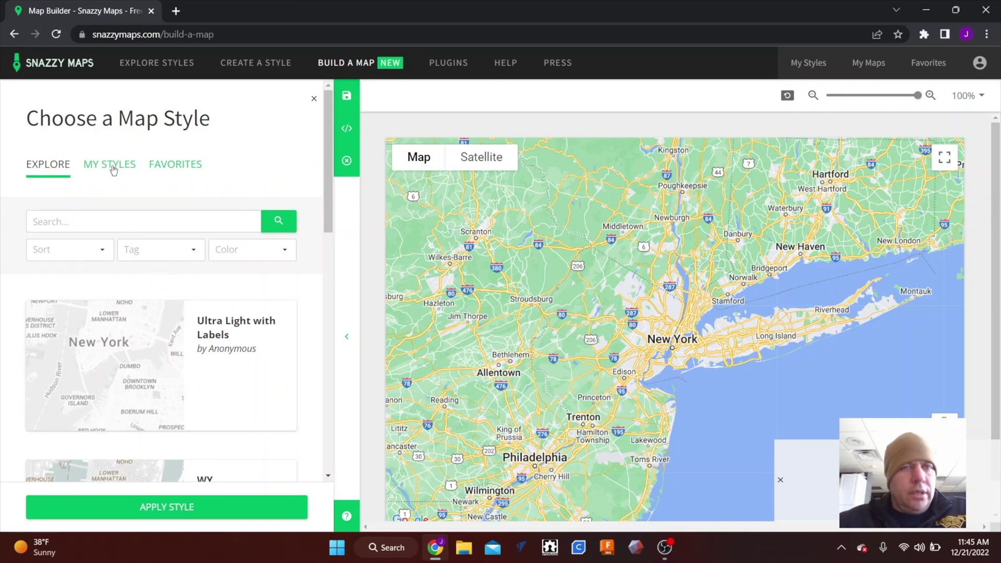
{"action": "left_click", "coordinate": [314, 98]}
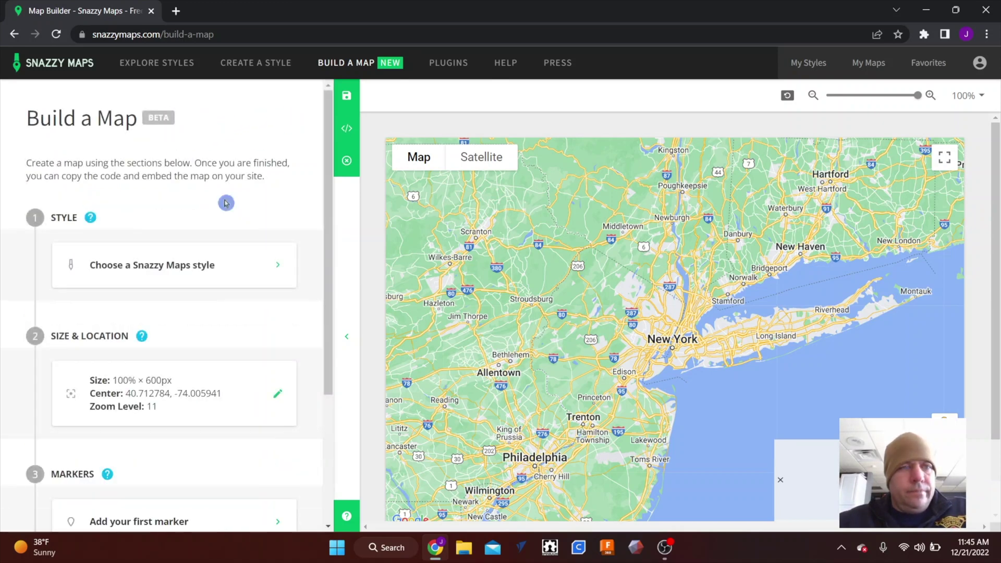
{"action": "scroll", "coordinate": [186, 264], "scroll_direction": "down", "scroll_amount": 3}
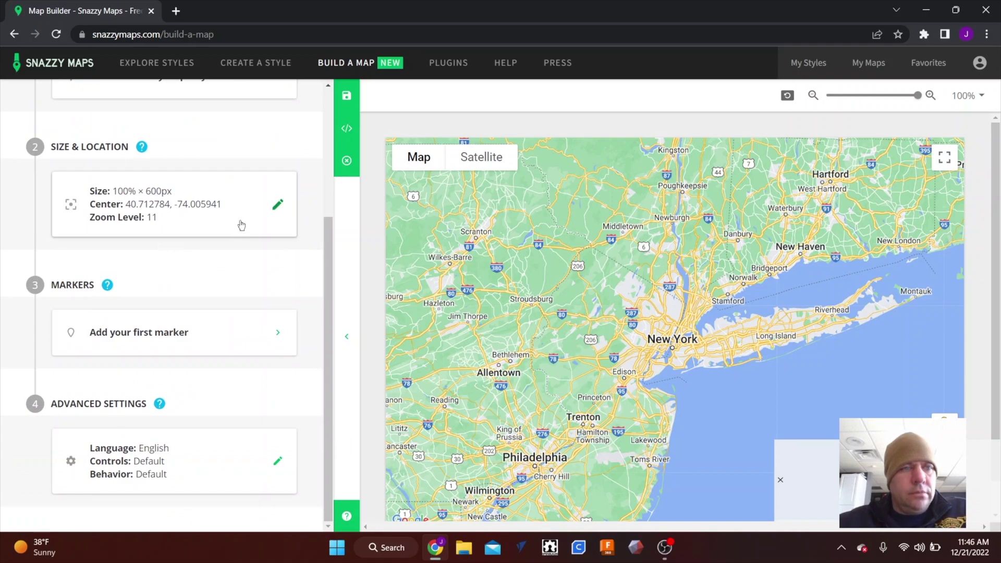
In Size & Location, search for 'New Orleans' and centre the map on it.
{"action": "left_click", "coordinate": [241, 224]}
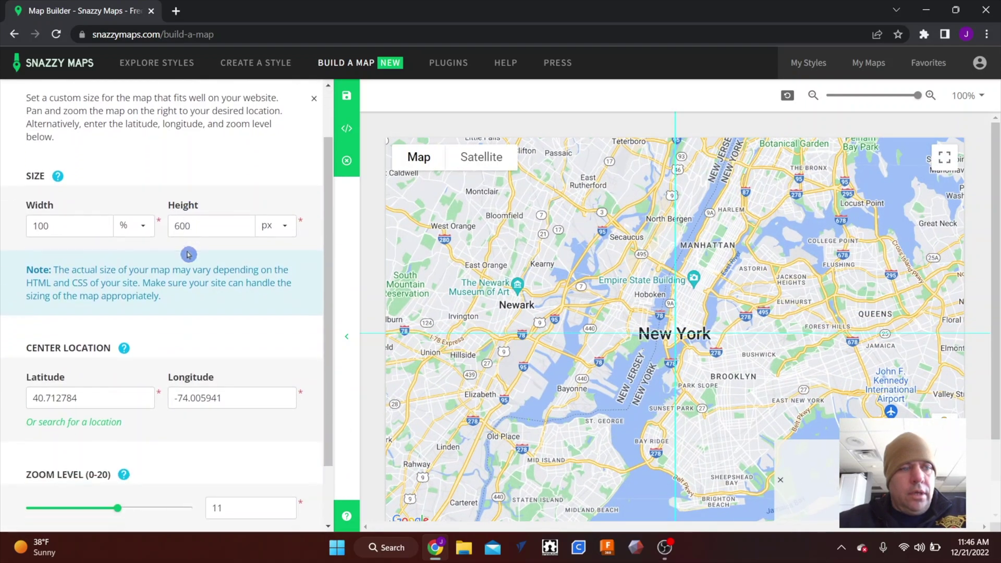
{"action": "scroll", "coordinate": [188, 254], "scroll_direction": "down", "scroll_amount": 2}
{"action": "scroll", "coordinate": [188, 255], "scroll_direction": "up", "scroll_amount": 1}
{"action": "scroll", "coordinate": [188, 253], "scroll_direction": "down", "scroll_amount": 1}
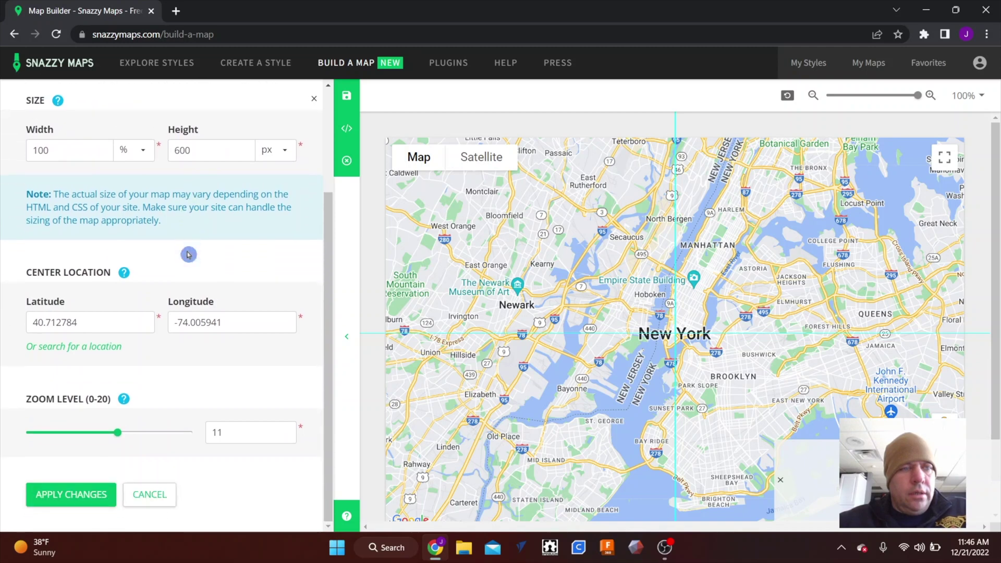
{"action": "left_click", "coordinate": [112, 348]}
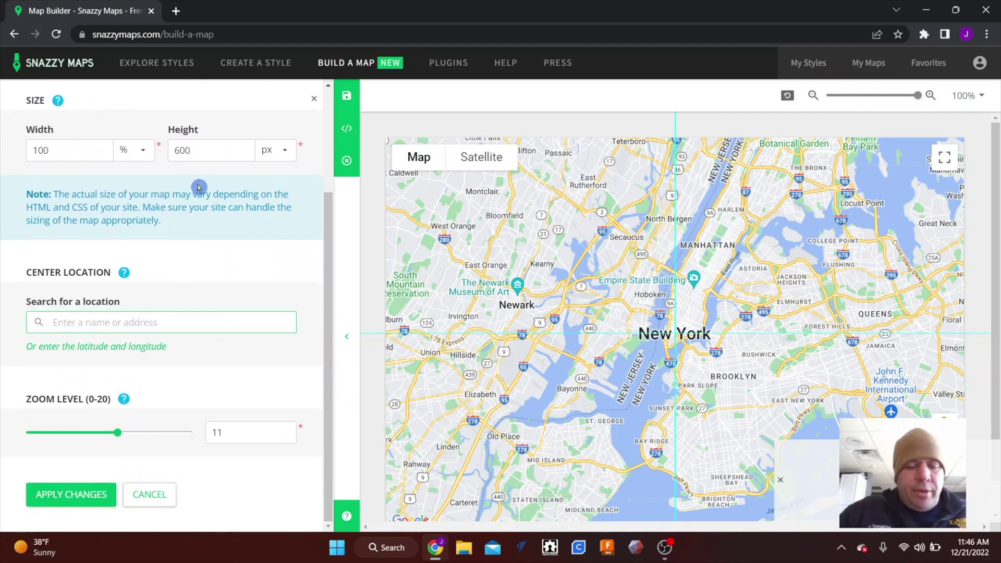
{"action": "type", "text": "New"}
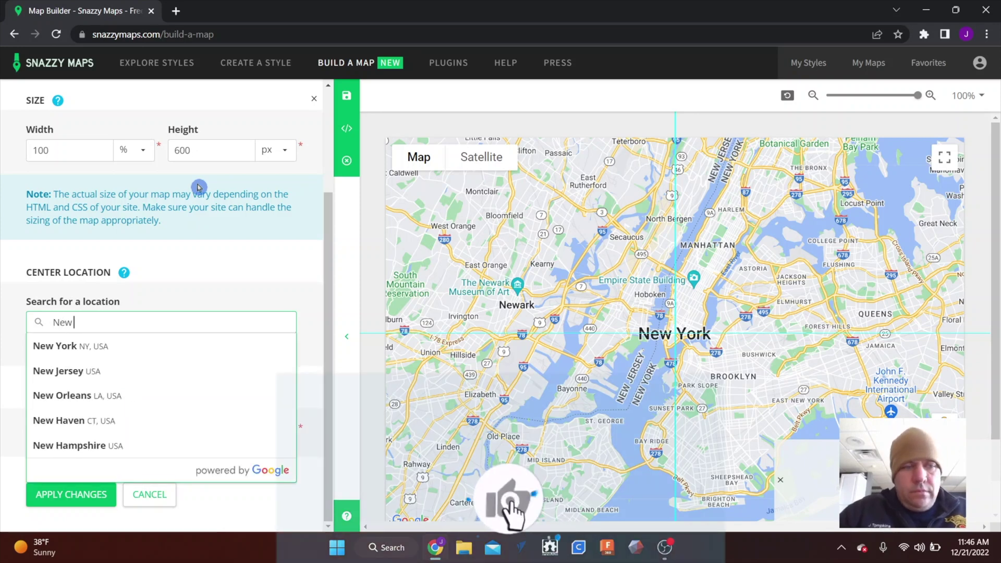
{"action": "type", "text": " Orela"}
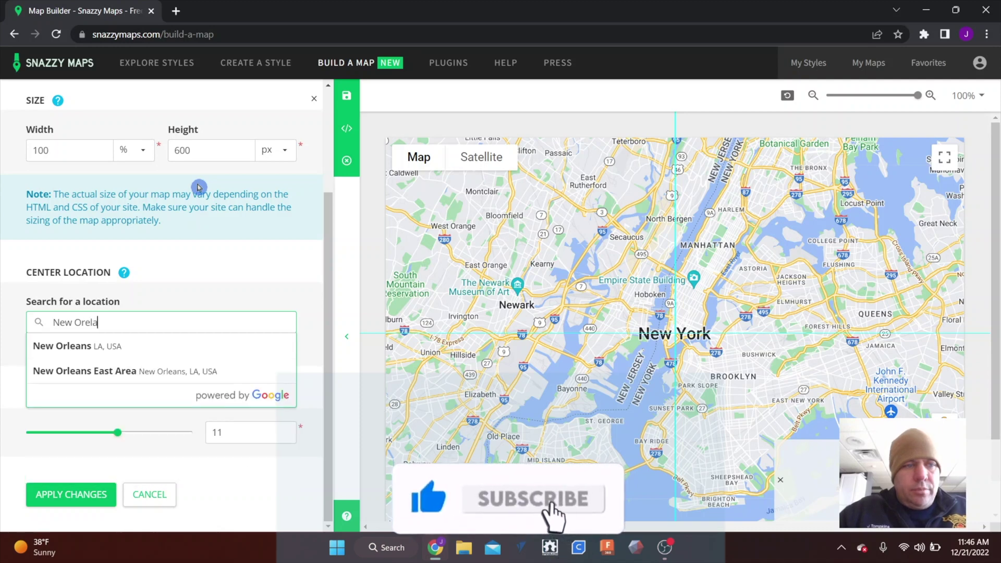
{"action": "key", "text": "BackSpace"}
{"action": "type", "text": "e"}
{"action": "key", "text": "BackSpace"}
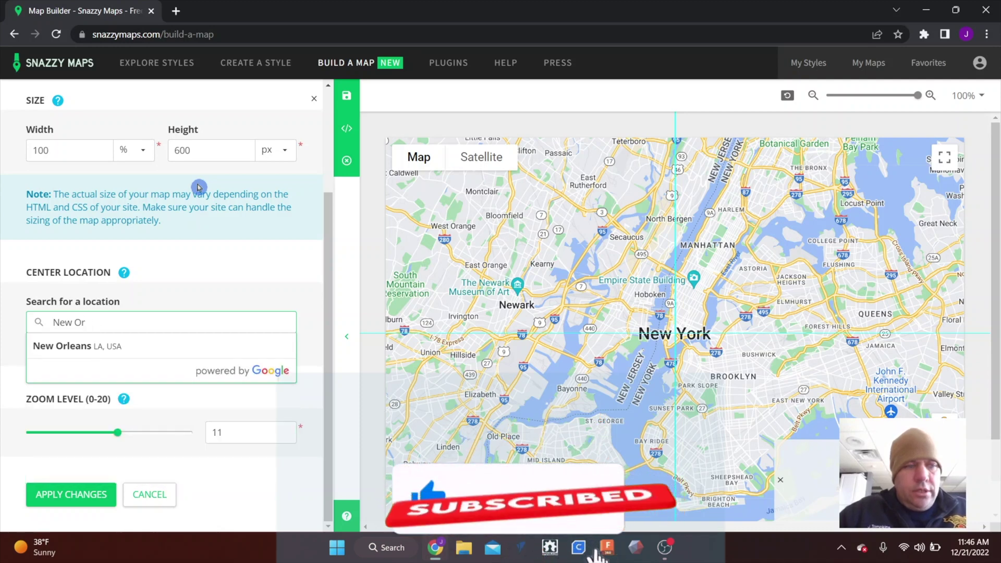
{"action": "left_click", "coordinate": [93, 347]}
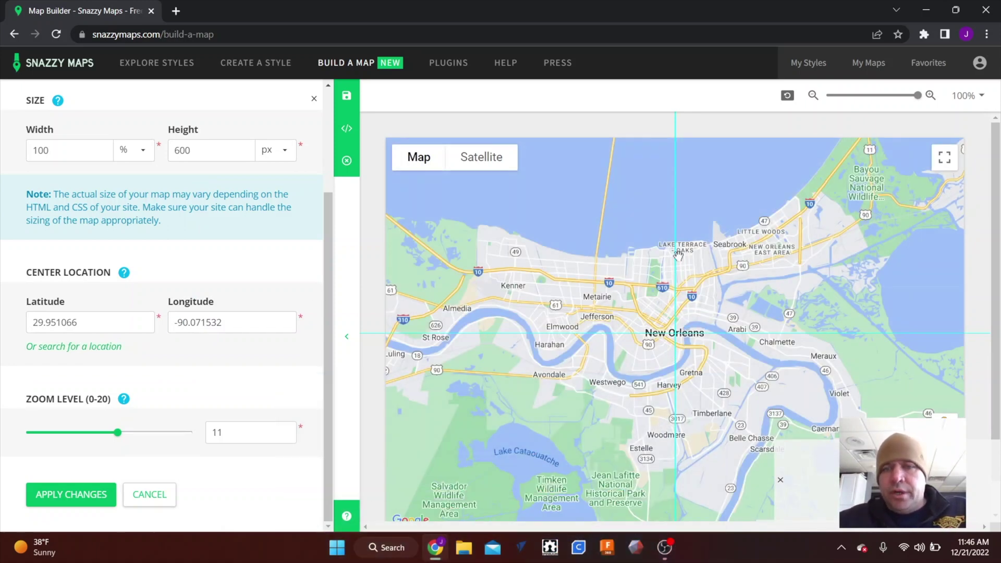
Frame the French Quarter at zoom 15 on a 100% × 600px map and apply the changes.
{"action": "scroll", "coordinate": [661, 326], "scroll_direction": "up", "scroll_amount": 1}
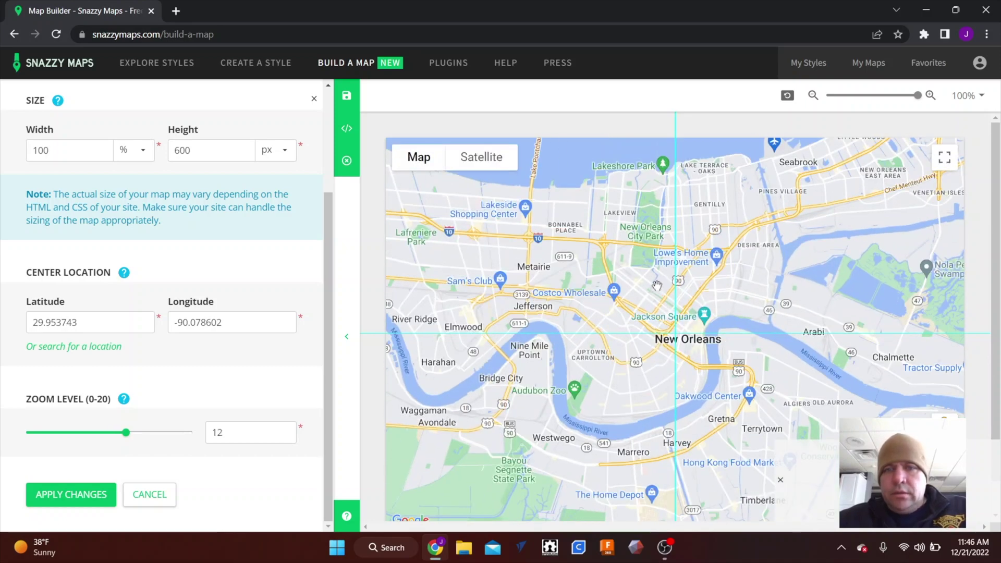
{"action": "scroll", "coordinate": [657, 281], "scroll_direction": "up", "scroll_amount": 1}
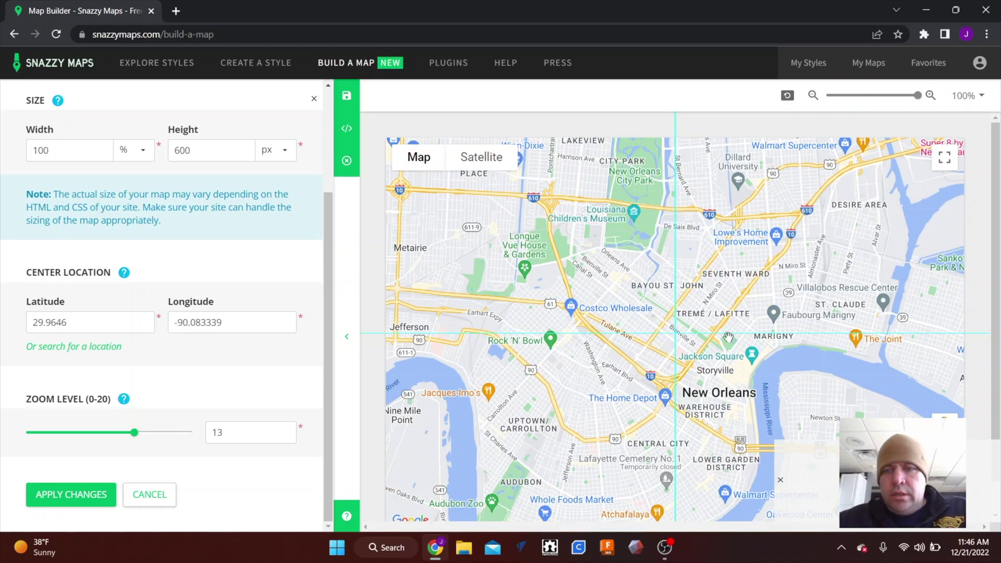
{"action": "scroll", "coordinate": [728, 337], "scroll_direction": "up", "scroll_amount": 1}
{"action": "scroll", "coordinate": [729, 337], "scroll_direction": "up", "scroll_amount": 1}
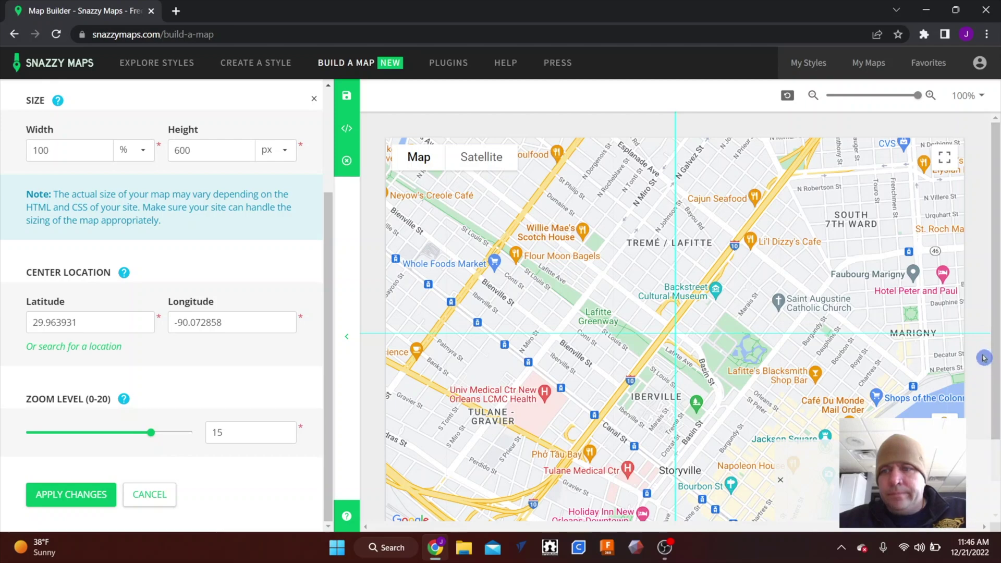
{"action": "scroll", "coordinate": [983, 357], "scroll_direction": "down", "scroll_amount": 1}
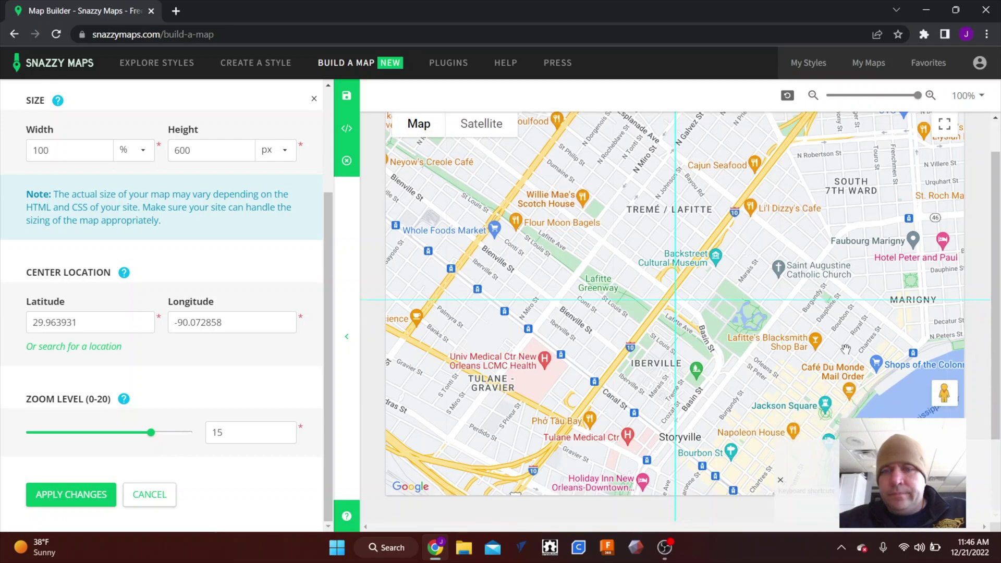
{"action": "scroll", "coordinate": [740, 455], "scroll_direction": "up", "scroll_amount": 1}
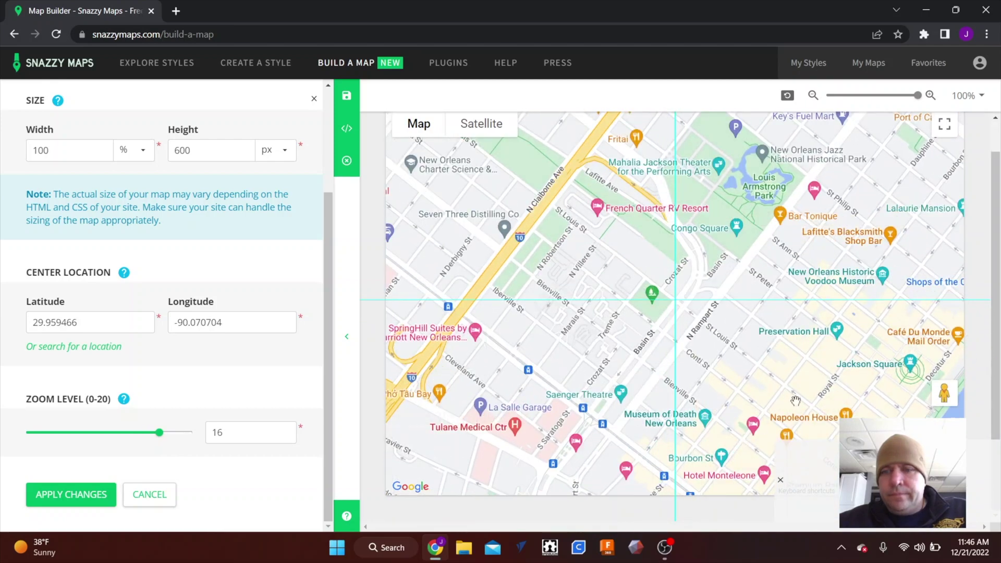
{"action": "left_click_drag", "start_coordinate": [844, 386], "coordinate": [628, 323]}
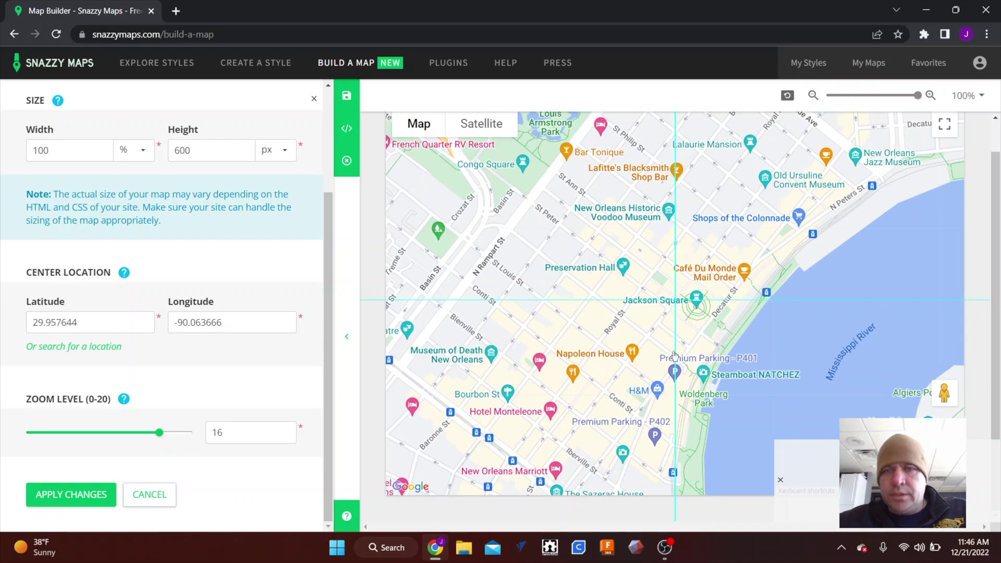
{"action": "scroll", "coordinate": [674, 356], "scroll_direction": "down", "scroll_amount": 1}
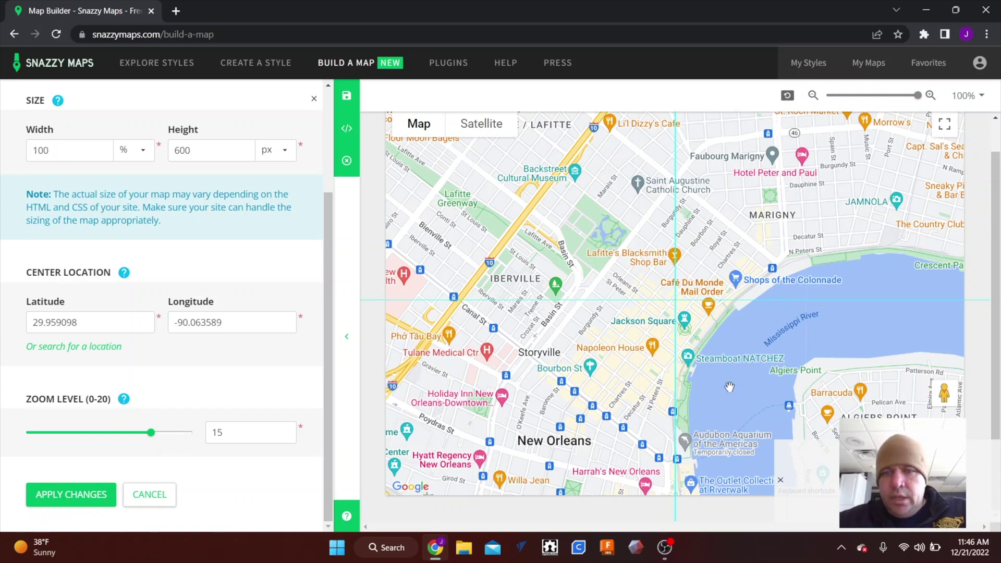
{"action": "left_click_drag", "start_coordinate": [730, 388], "coordinate": [719, 357]}
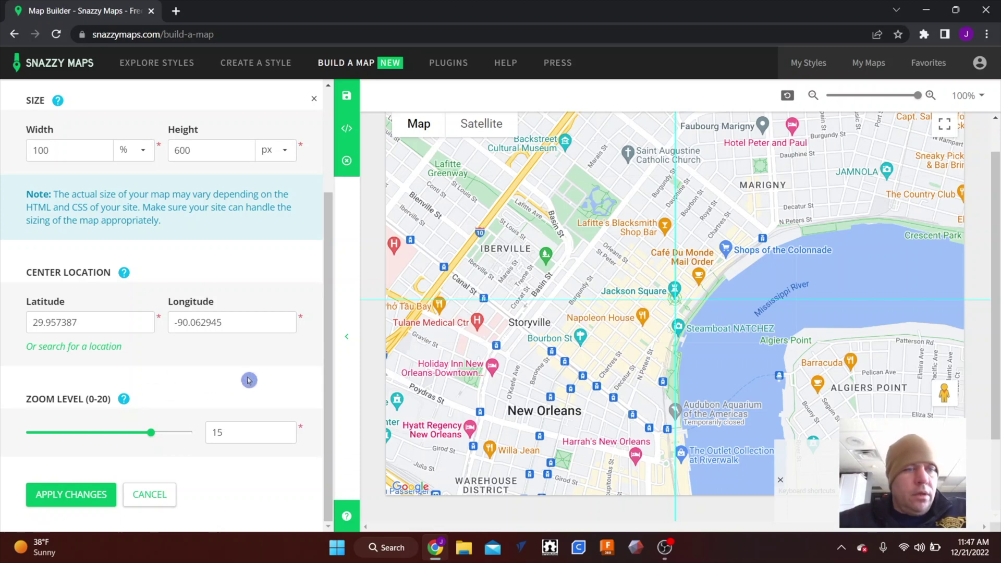
{"action": "scroll", "coordinate": [276, 385], "scroll_direction": "up", "scroll_amount": 3}
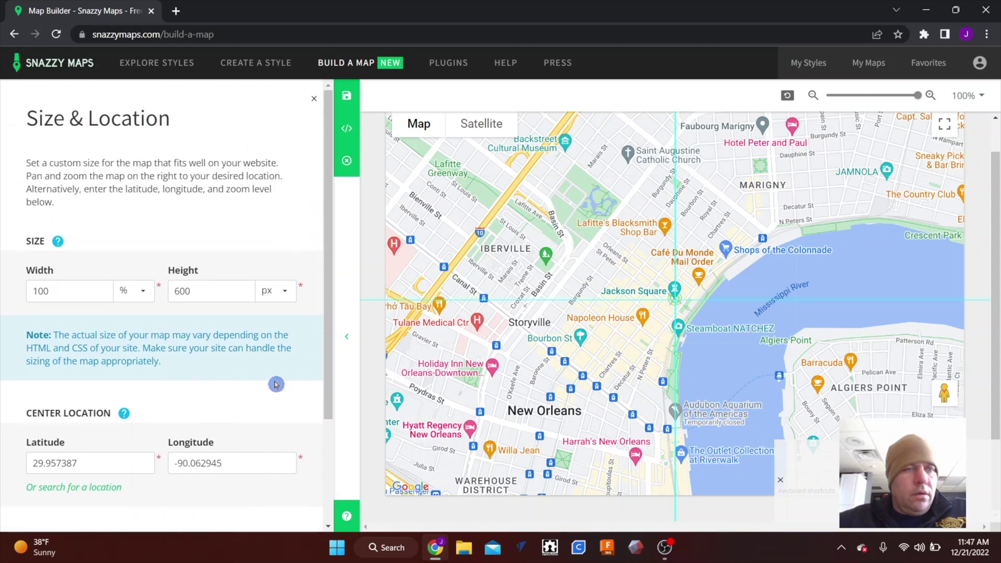
{"action": "scroll", "coordinate": [276, 384], "scroll_direction": "down", "scroll_amount": 3}
{"action": "left_click", "coordinate": [71, 494]}
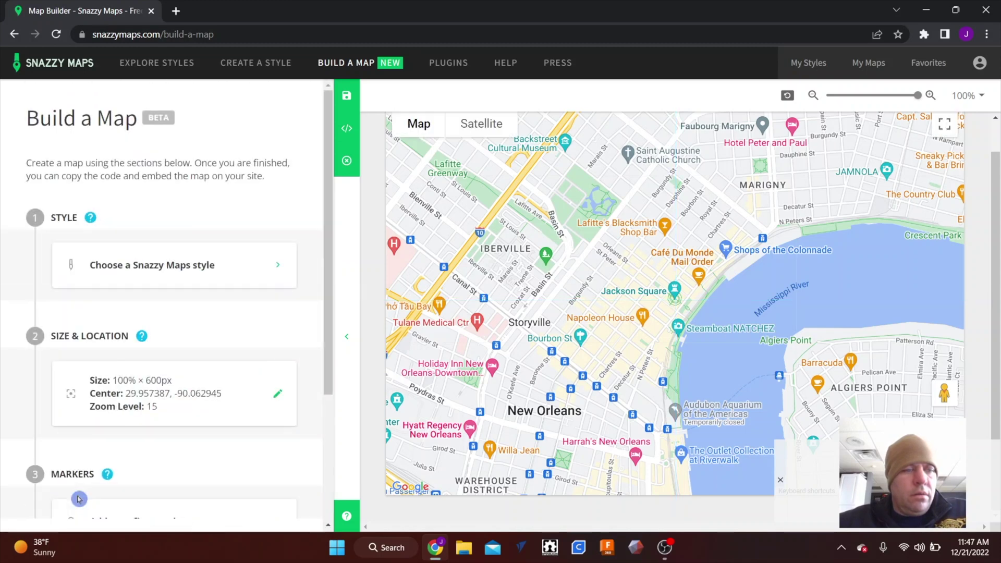
Open the Snazzy Maps style chooser.
{"action": "scroll", "coordinate": [223, 316], "scroll_direction": "down", "scroll_amount": 4}
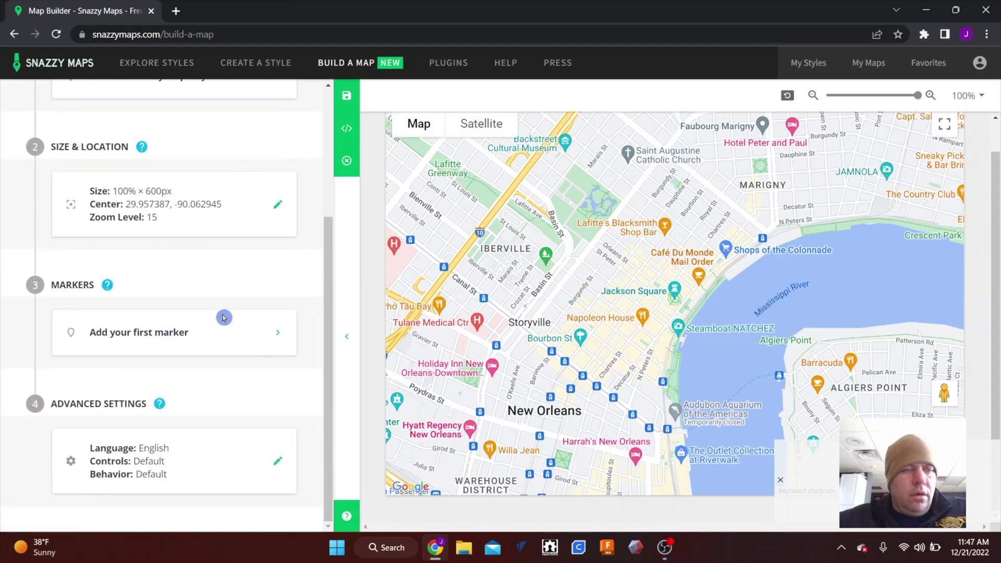
{"action": "scroll", "coordinate": [224, 319], "scroll_direction": "up", "scroll_amount": 4}
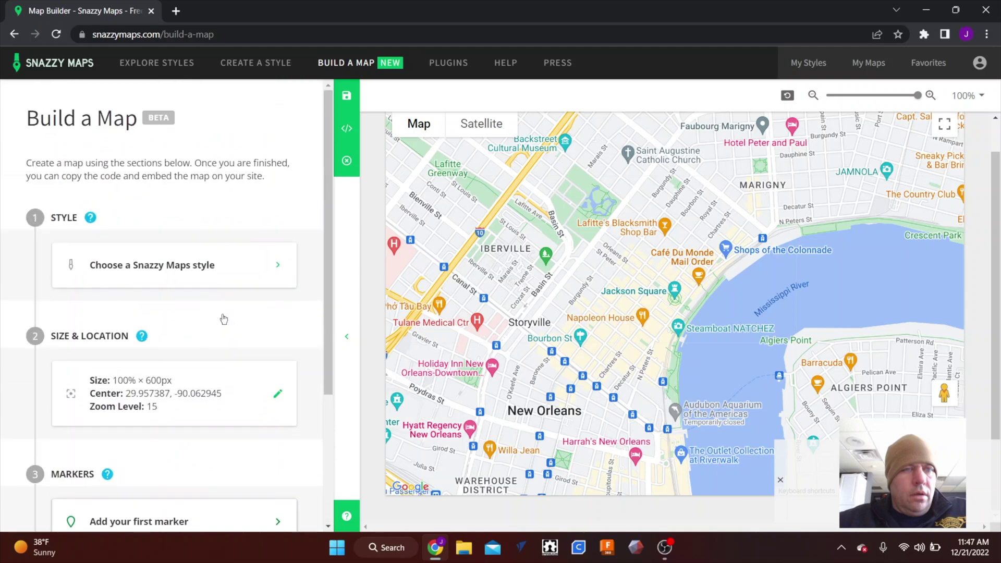
{"action": "left_click", "coordinate": [212, 271]}
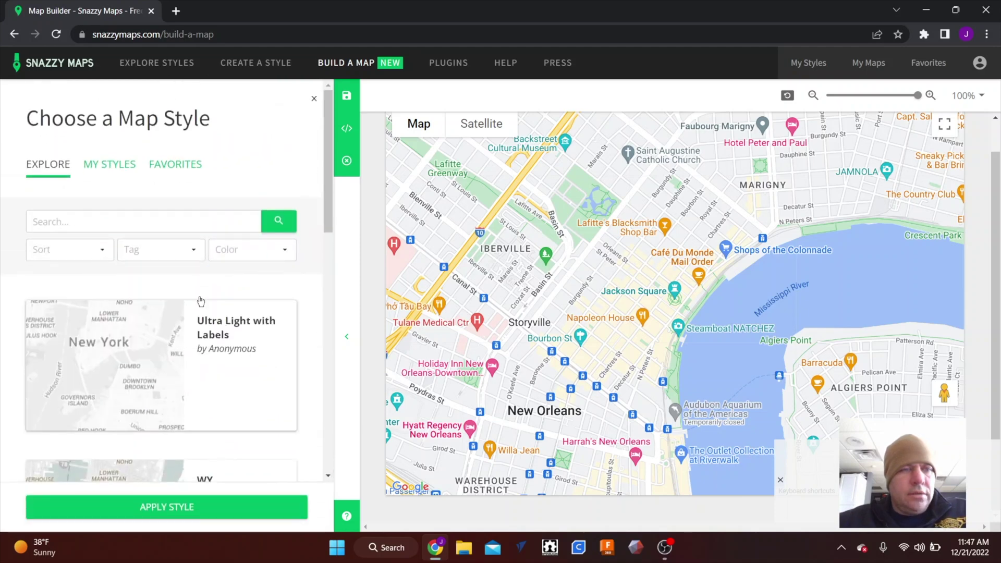
Search styles for 'roads only' and apply the 'roads only' style by john.
{"action": "left_click", "coordinate": [112, 221]}
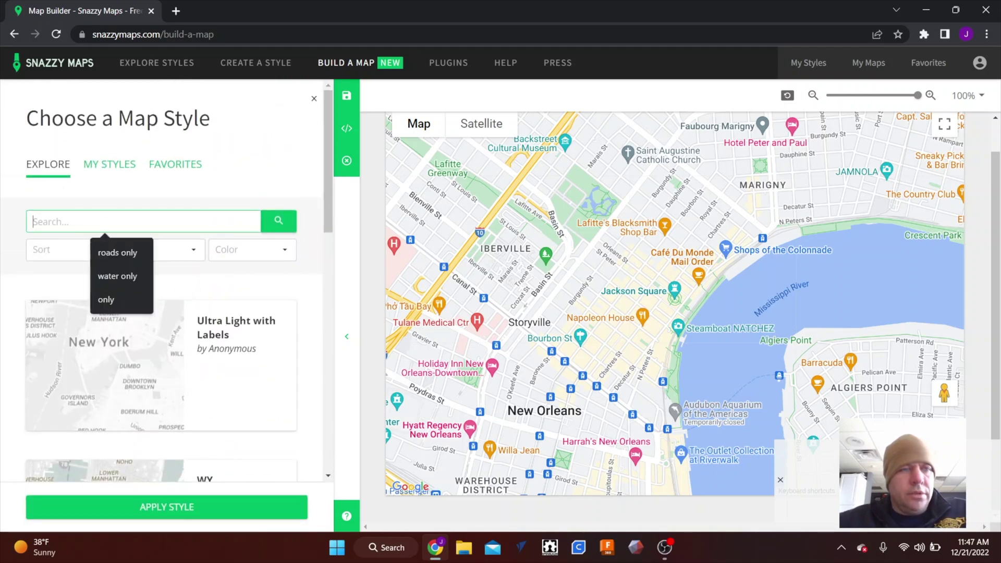
{"action": "left_click", "coordinate": [118, 253]}
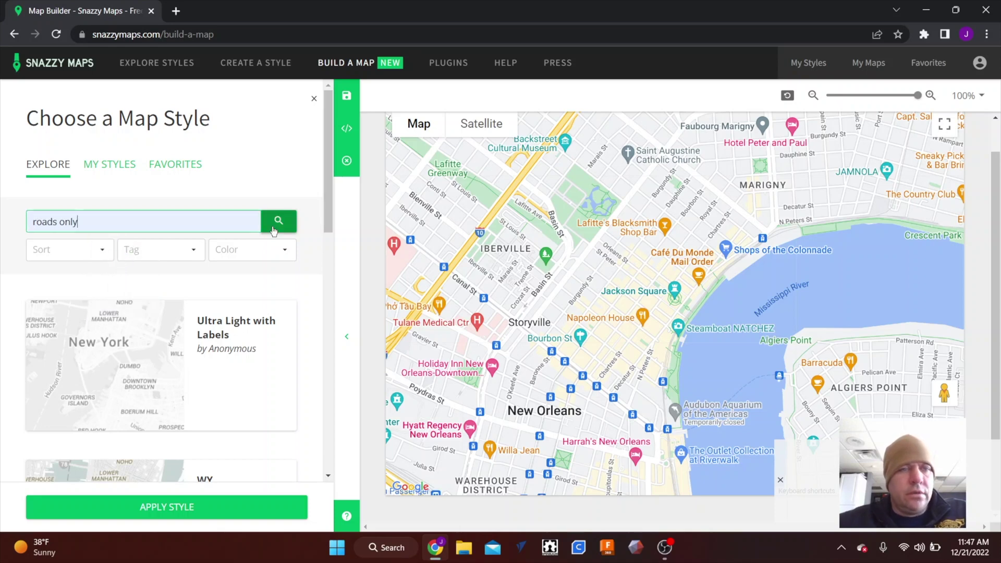
{"action": "left_click", "coordinate": [276, 230]}
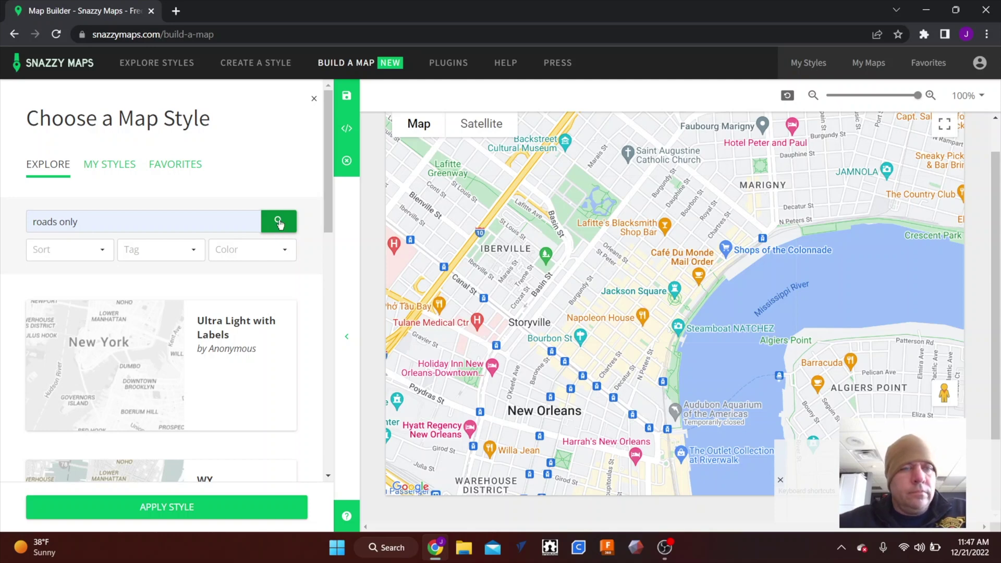
{"action": "scroll", "coordinate": [163, 281], "scroll_direction": "down", "scroll_amount": 7}
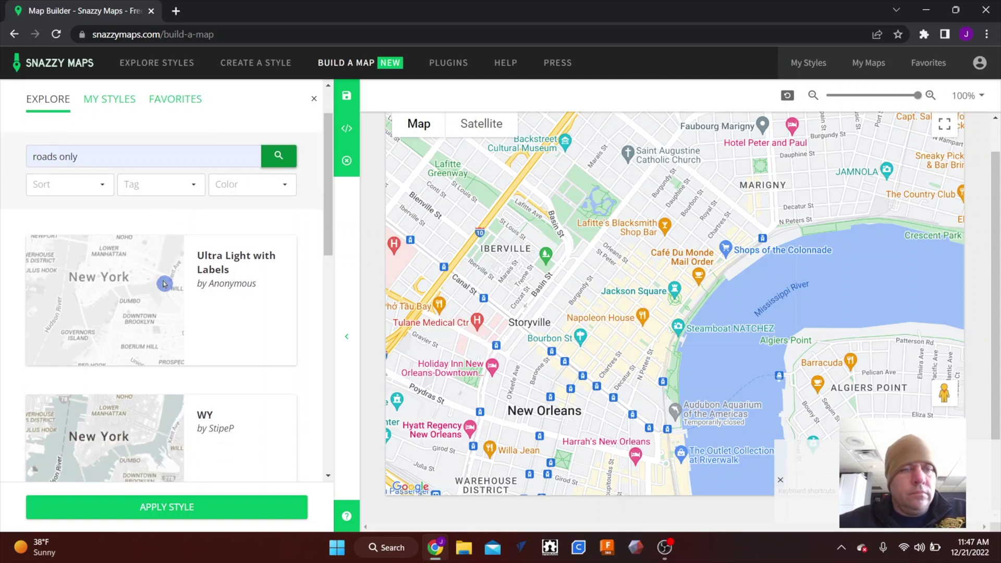
{"action": "scroll", "coordinate": [163, 284], "scroll_direction": "down", "scroll_amount": 5}
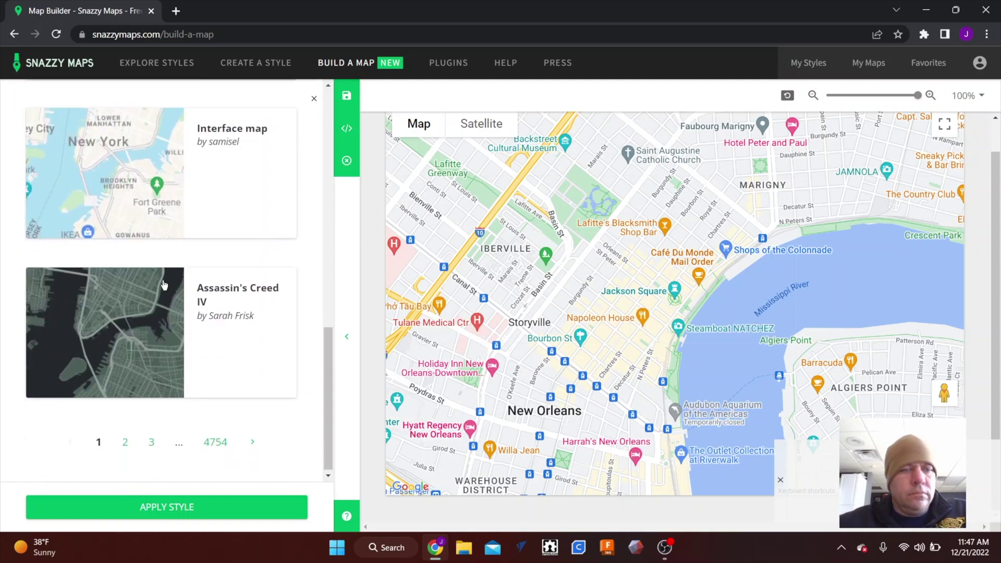
{"action": "scroll", "coordinate": [164, 284], "scroll_direction": "up", "scroll_amount": 10}
{"action": "scroll", "coordinate": [164, 284], "scroll_direction": "up", "scroll_amount": 1}
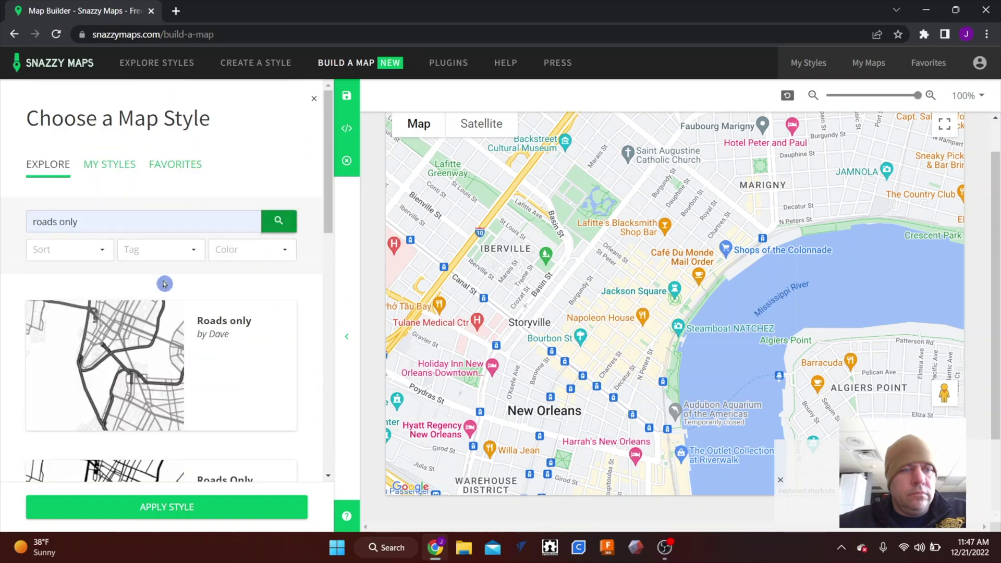
{"action": "scroll", "coordinate": [217, 370], "scroll_direction": "down", "scroll_amount": 4}
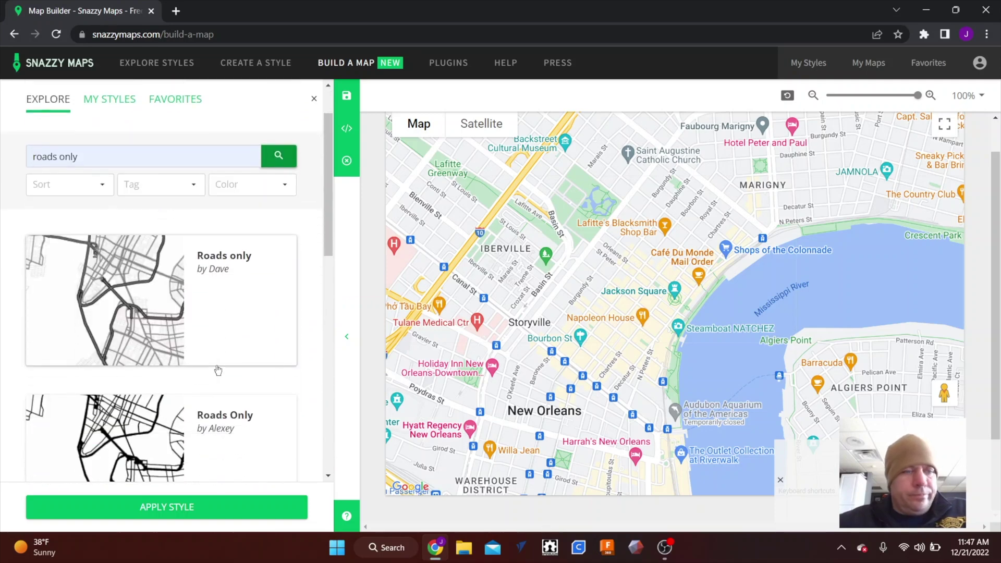
{"action": "scroll", "coordinate": [218, 370], "scroll_direction": "down", "scroll_amount": 5}
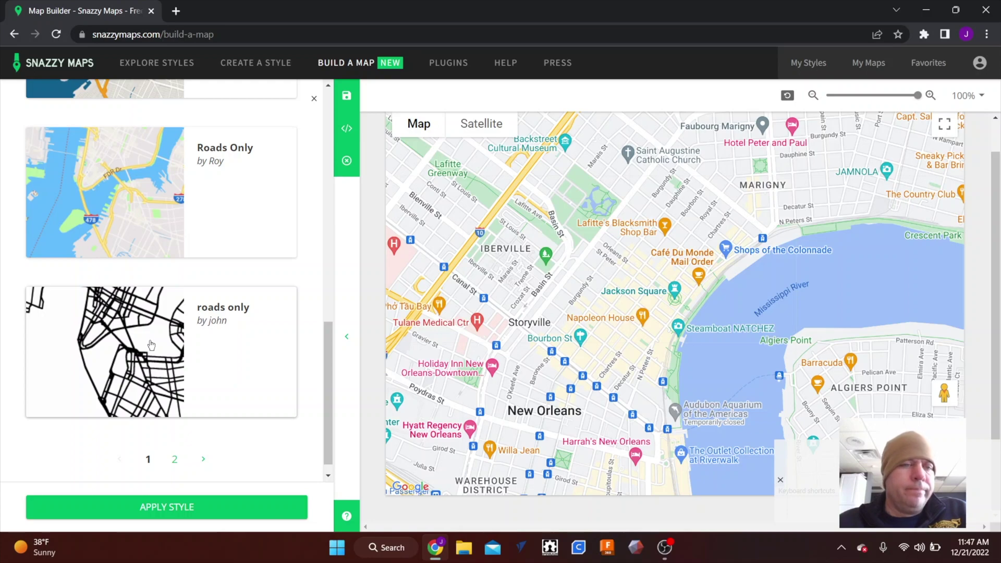
{"action": "left_click", "coordinate": [151, 344]}
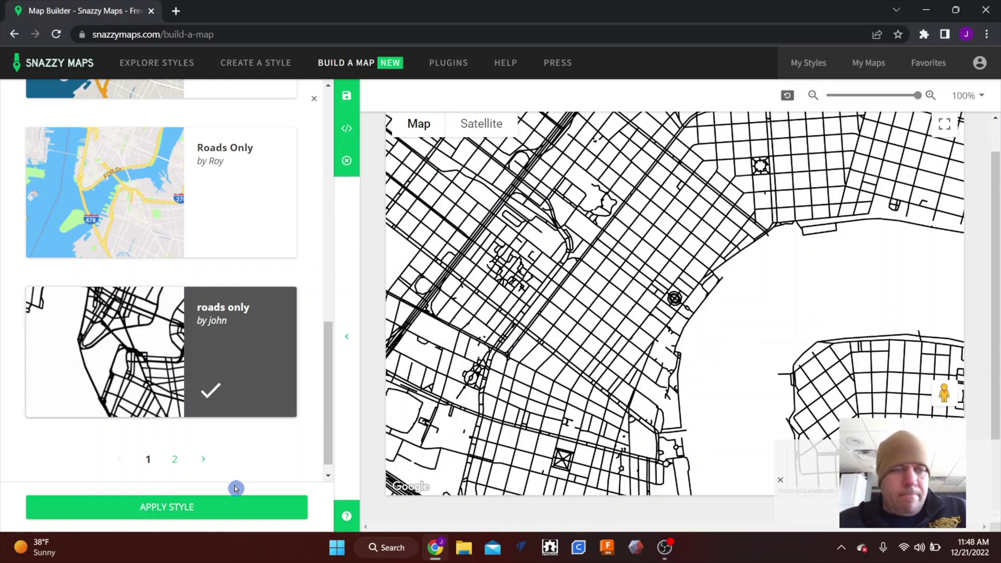
{"action": "left_click", "coordinate": [208, 509]}
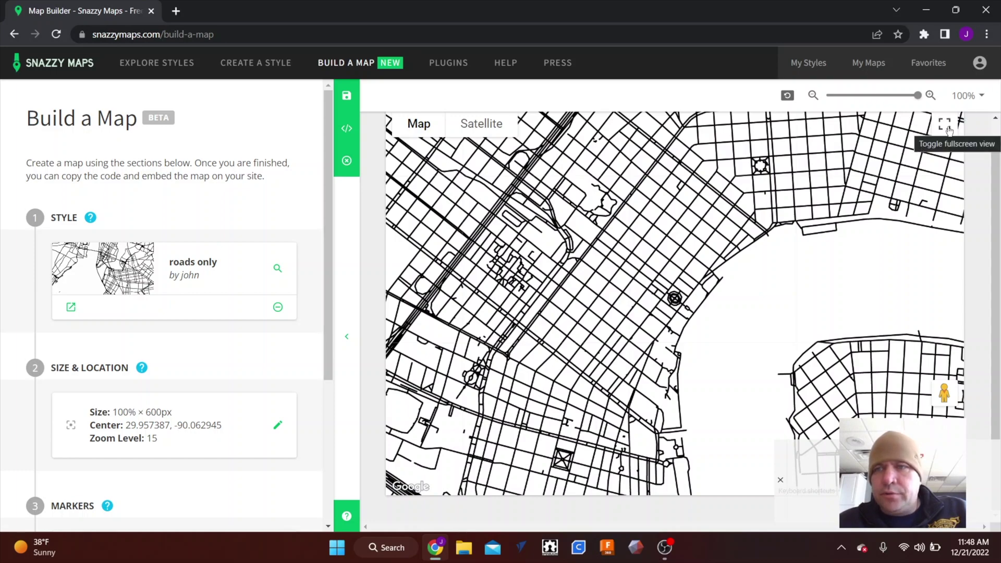
{"action": "left_click", "coordinate": [947, 128]}
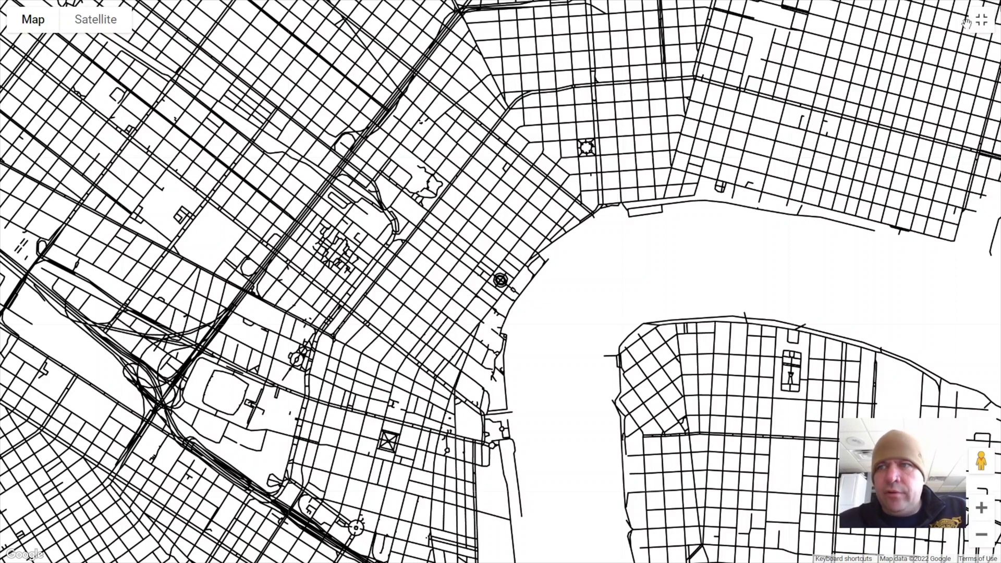
{"action": "left_click", "coordinate": [983, 23]}
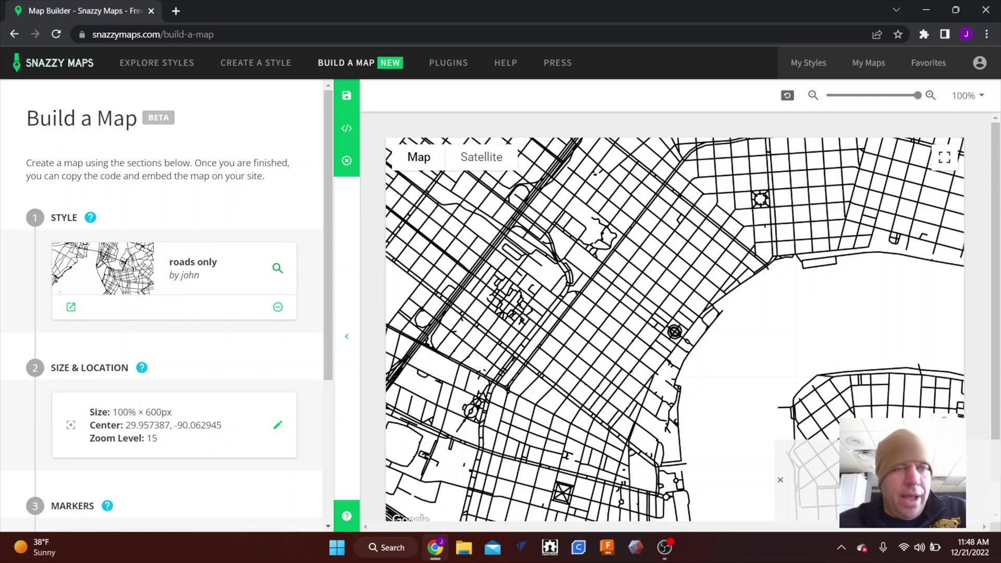
Reopen the style chooser and search styles for 'water only'.
{"action": "left_click", "coordinate": [125, 264]}
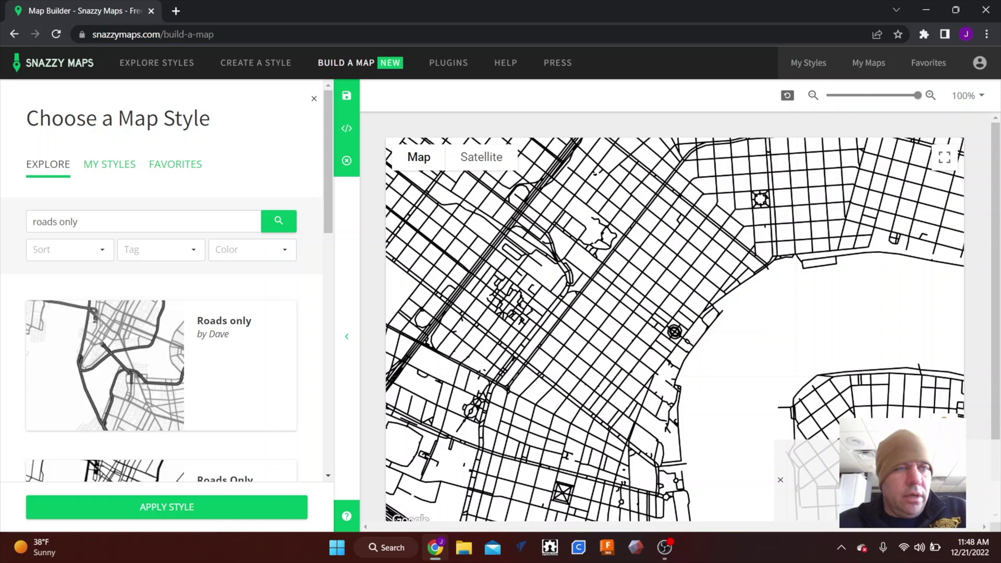
{"action": "left_click_drag", "start_coordinate": [58, 221], "coordinate": [3, 243]}
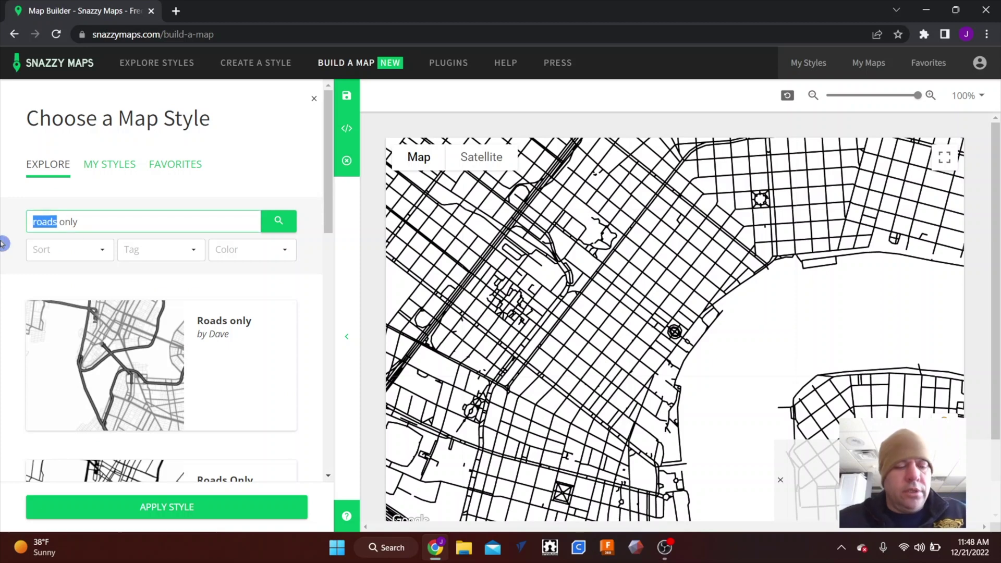
{"action": "type", "text": "water"}
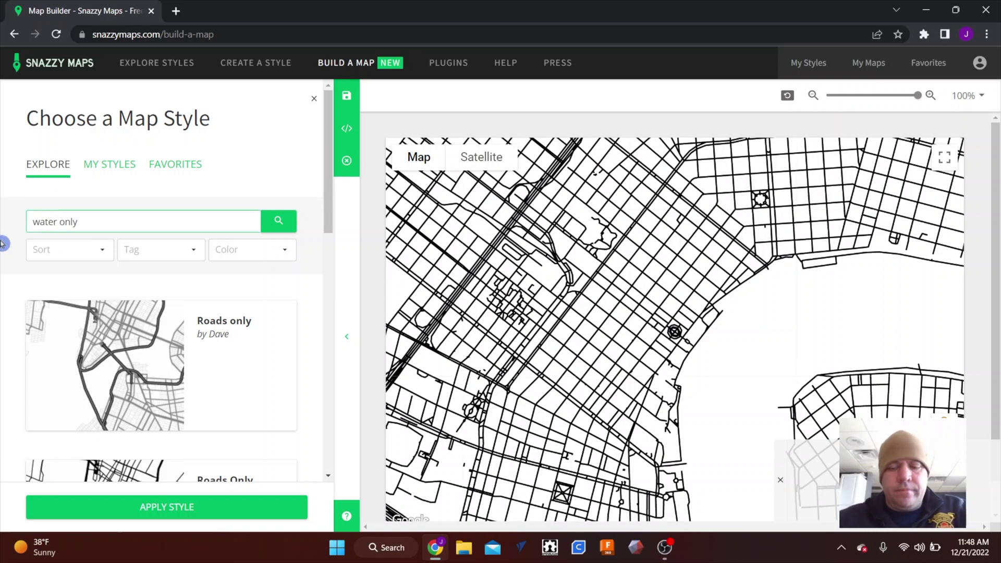
{"action": "left_click", "coordinate": [196, 219]}
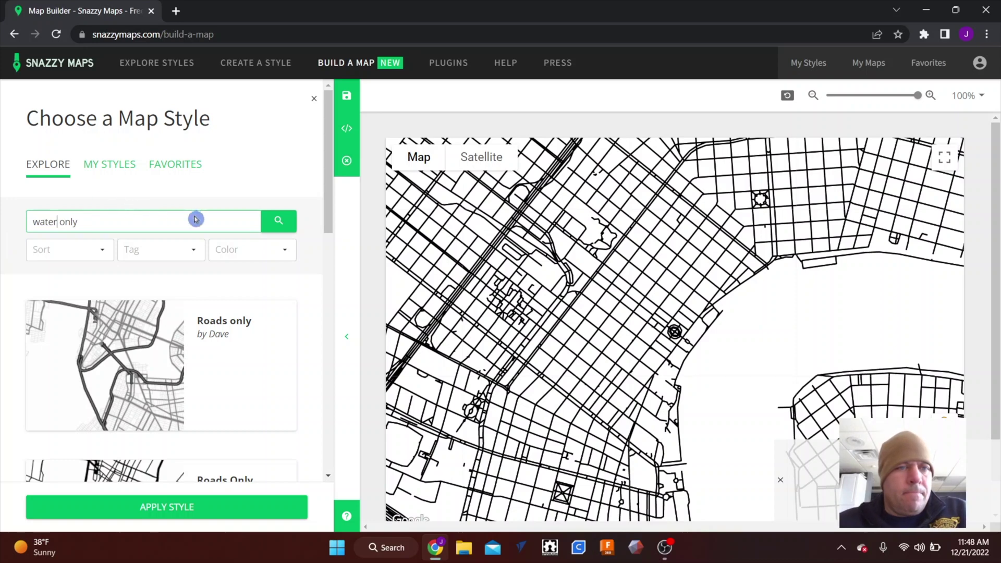
{"action": "key", "text": "Return"}
Apply the B+W Water Only style from page 1 and view the map full screen.
{"action": "scroll", "coordinate": [233, 346], "scroll_direction": "down", "scroll_amount": 1}
{"action": "scroll", "coordinate": [233, 347], "scroll_direction": "down", "scroll_amount": 10}
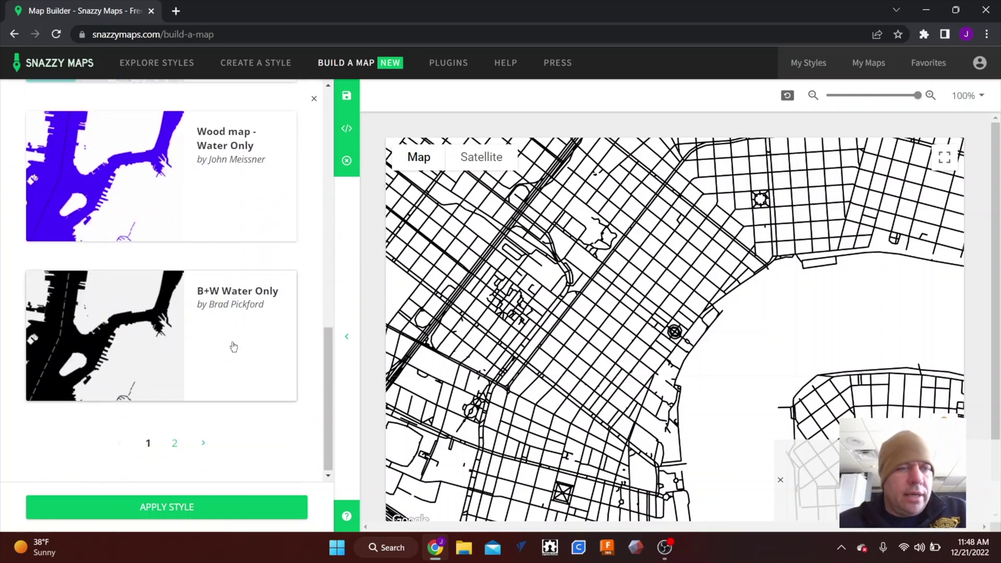
{"action": "left_click", "coordinate": [175, 444]}
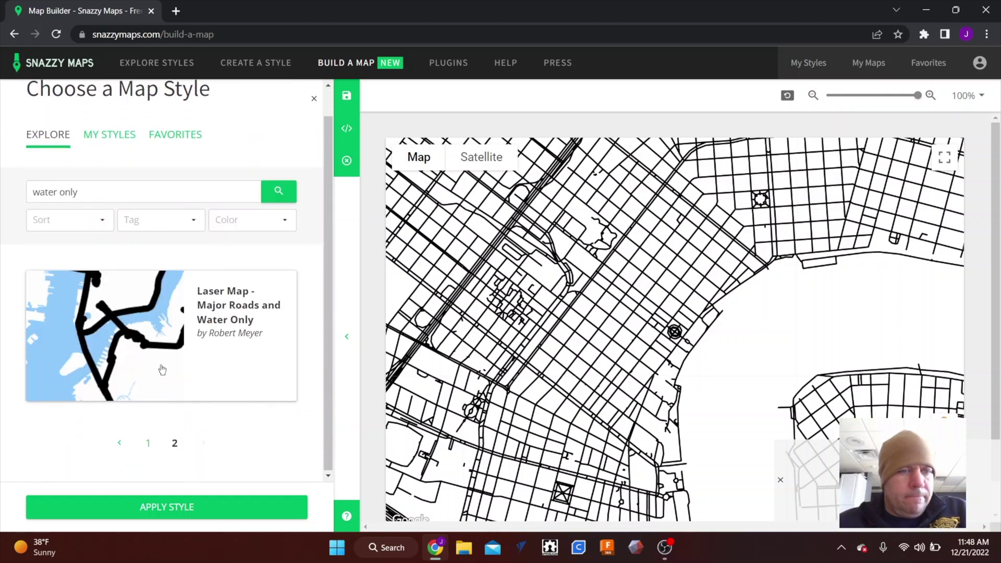
{"action": "left_click", "coordinate": [148, 443]}
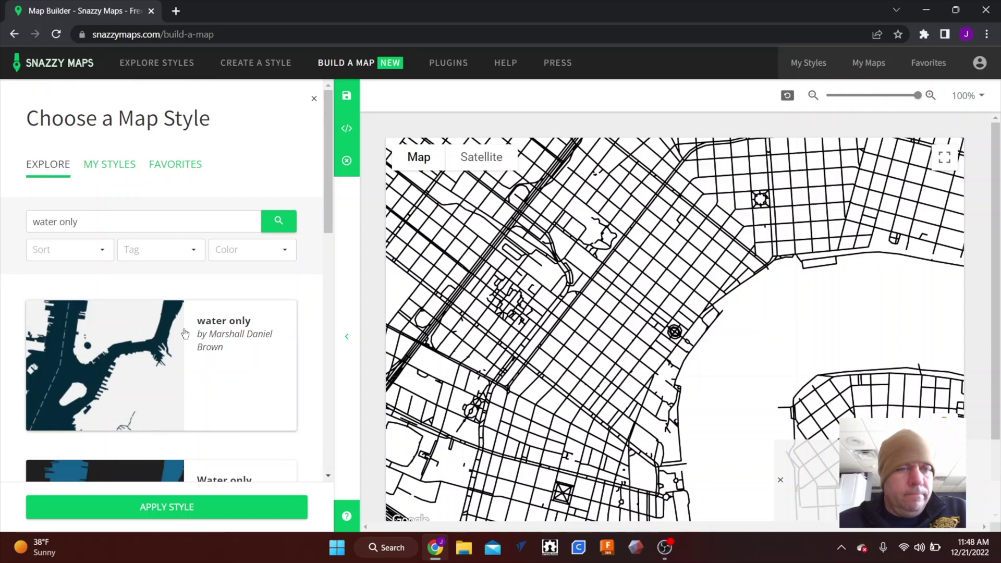
{"action": "scroll", "coordinate": [185, 334], "scroll_direction": "down", "scroll_amount": 10}
{"action": "left_click", "coordinate": [102, 340]}
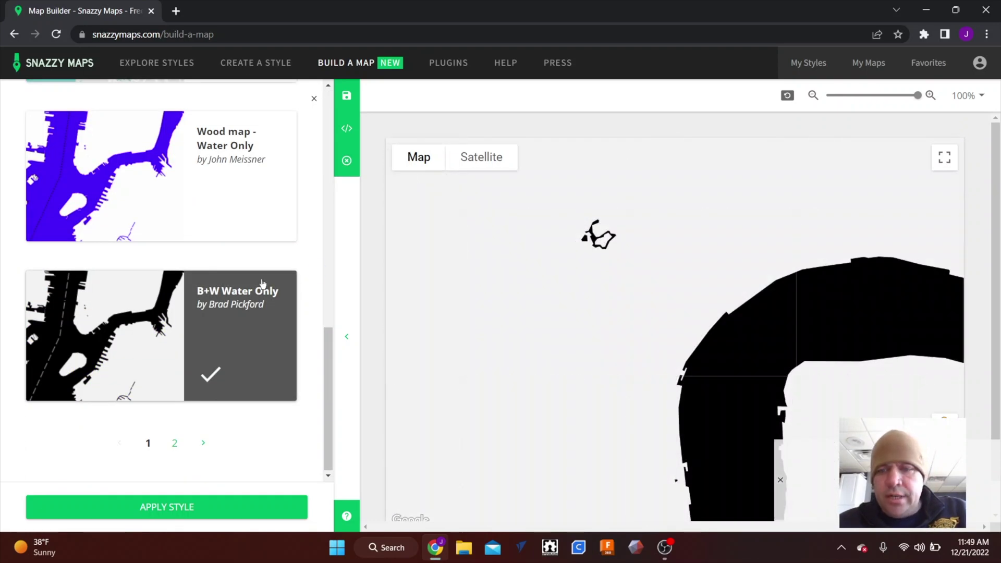
{"action": "left_click", "coordinate": [945, 157]}
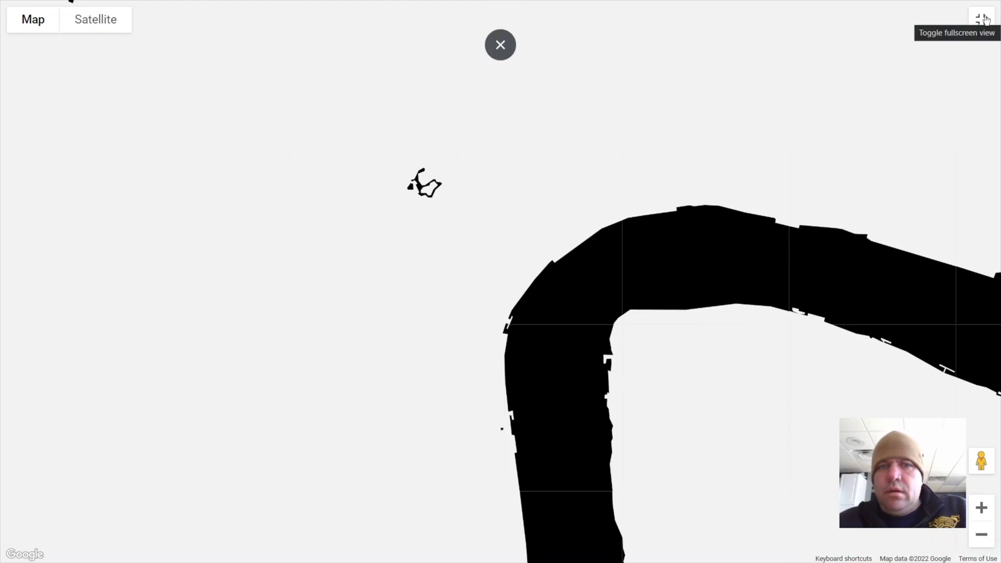
{"action": "left_click", "coordinate": [985, 20]}
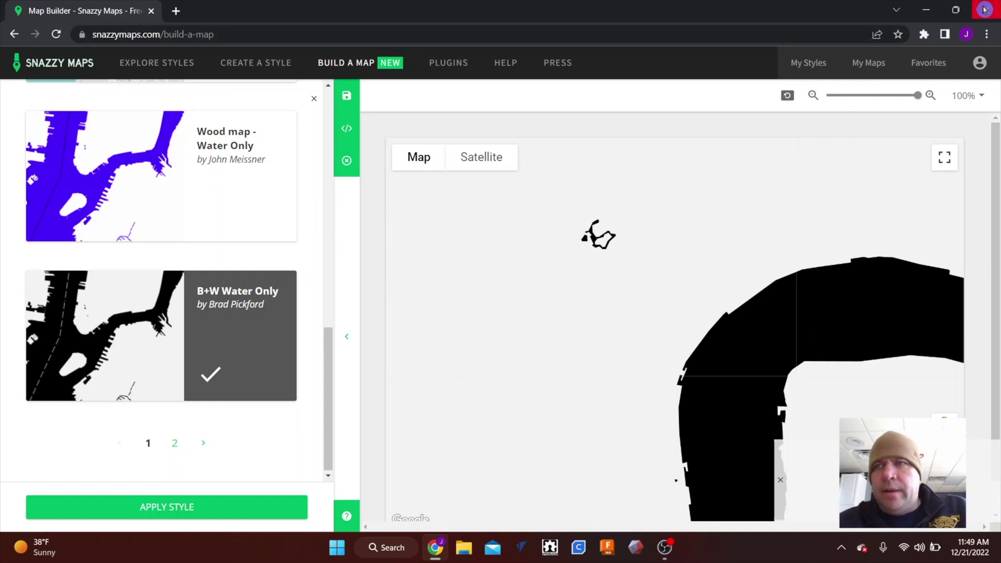
{"action": "left_click", "coordinate": [519, 547]}
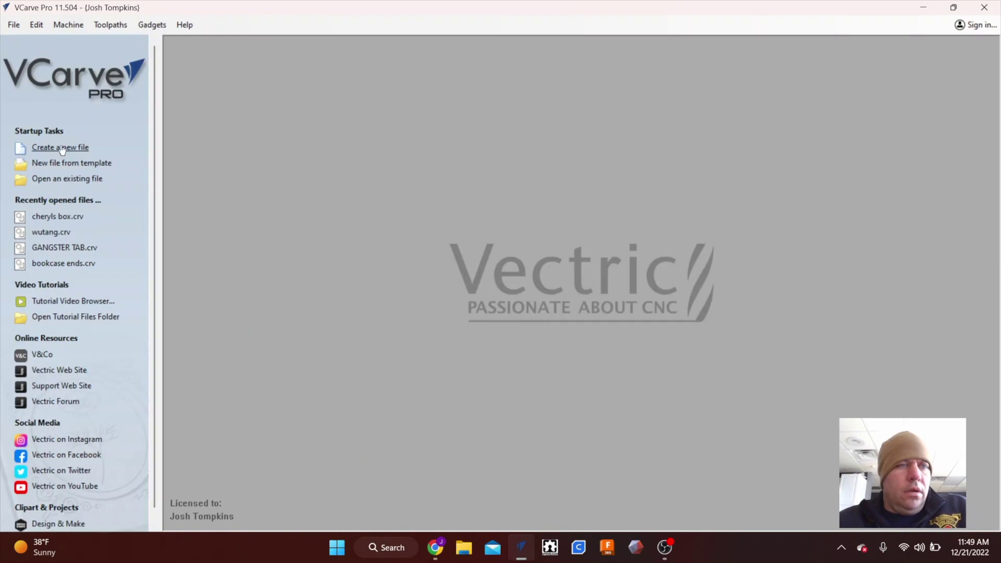
Create a new job 16 × 16 inches and 0.75 inch thick.
{"action": "left_click", "coordinate": [62, 149]}
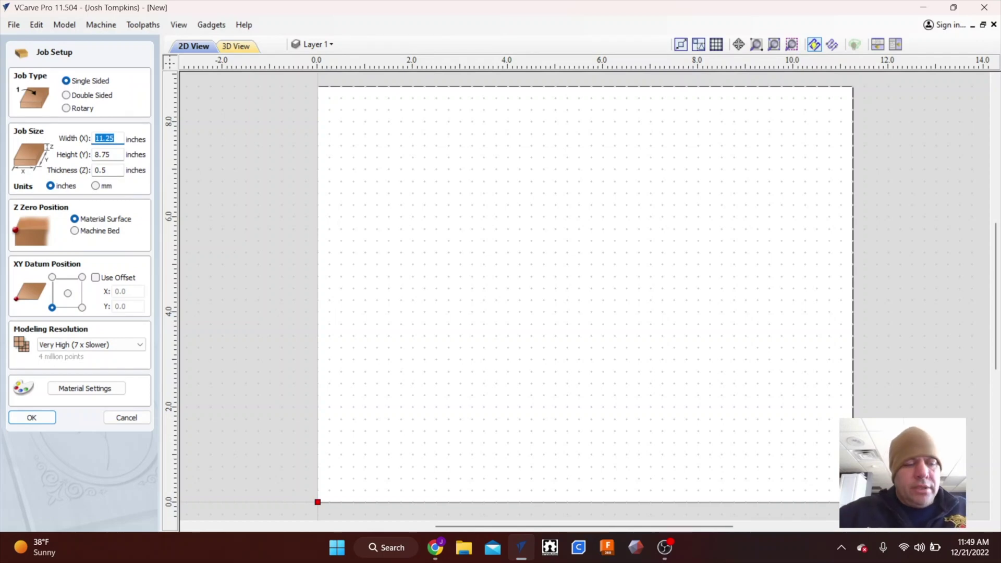
{"action": "type", "text": "16"}
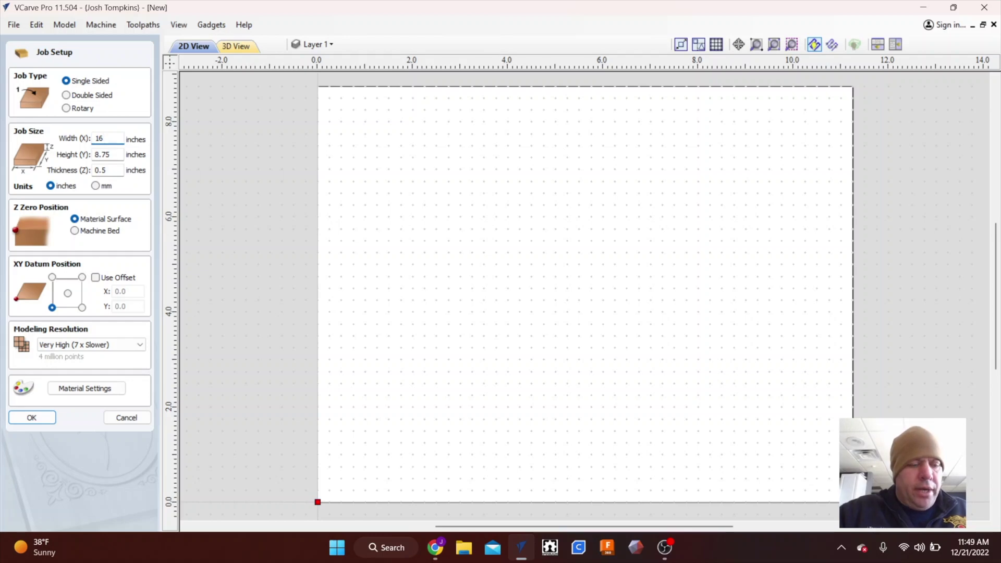
{"action": "key", "text": "Tab"}
{"action": "type", "text": "16"}
{"action": "key", "text": "Tab"}
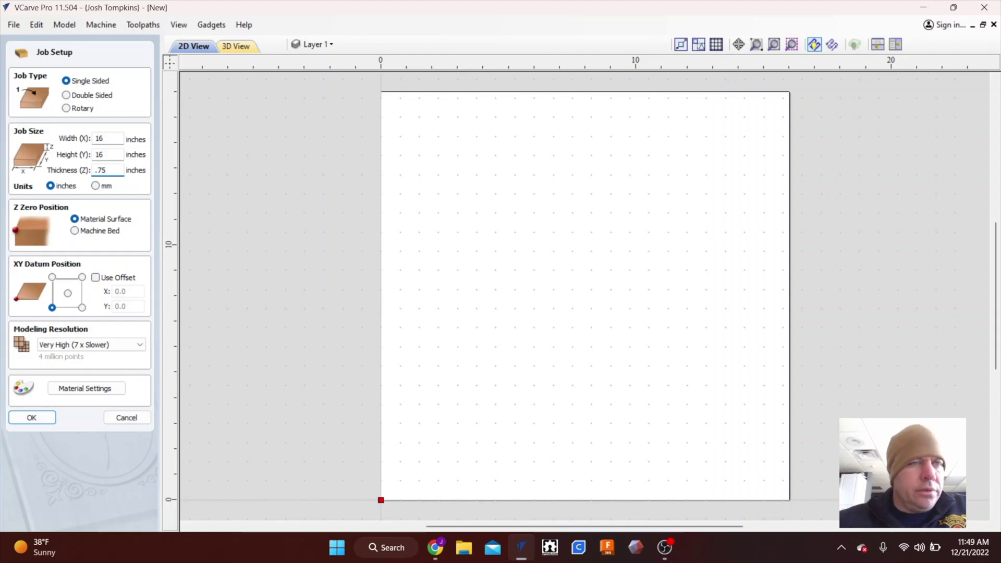
{"action": "type", "text": ".75"}
{"action": "left_click", "coordinate": [43, 420]}
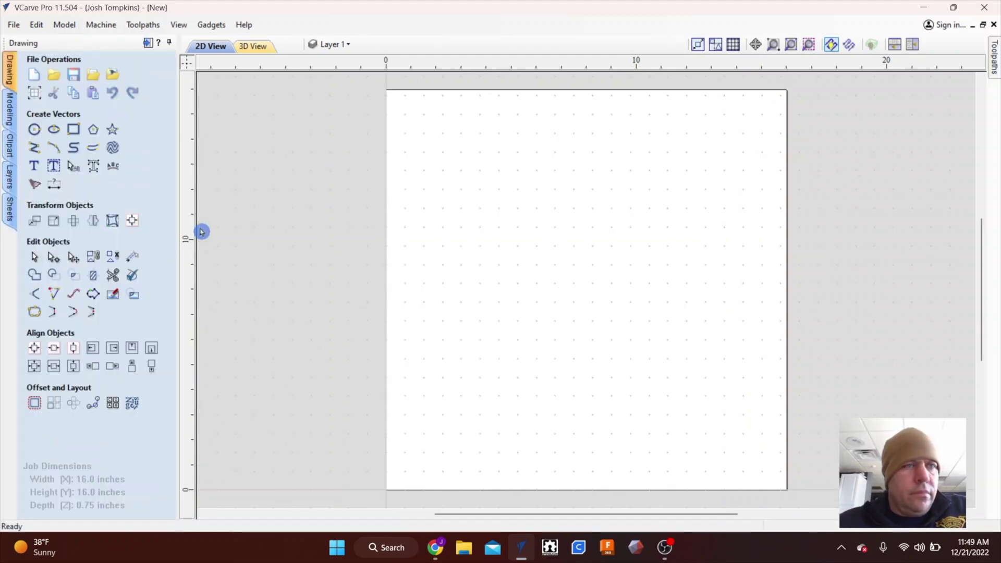
Import the street map screenshot and the river image 2022-10-23 (4).png as bitmaps.
{"action": "left_click", "coordinate": [113, 77]}
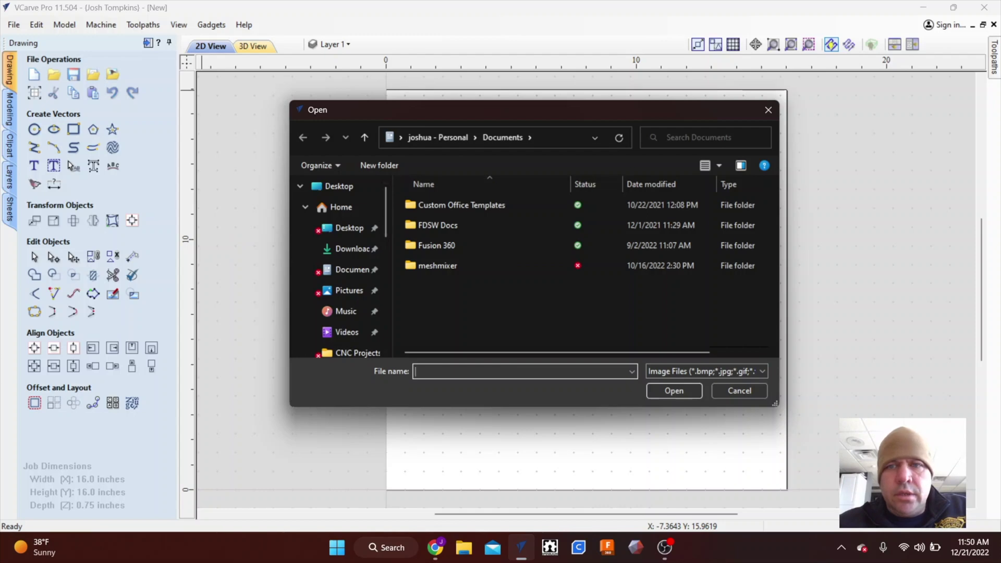
{"action": "left_click", "coordinate": [702, 141]}
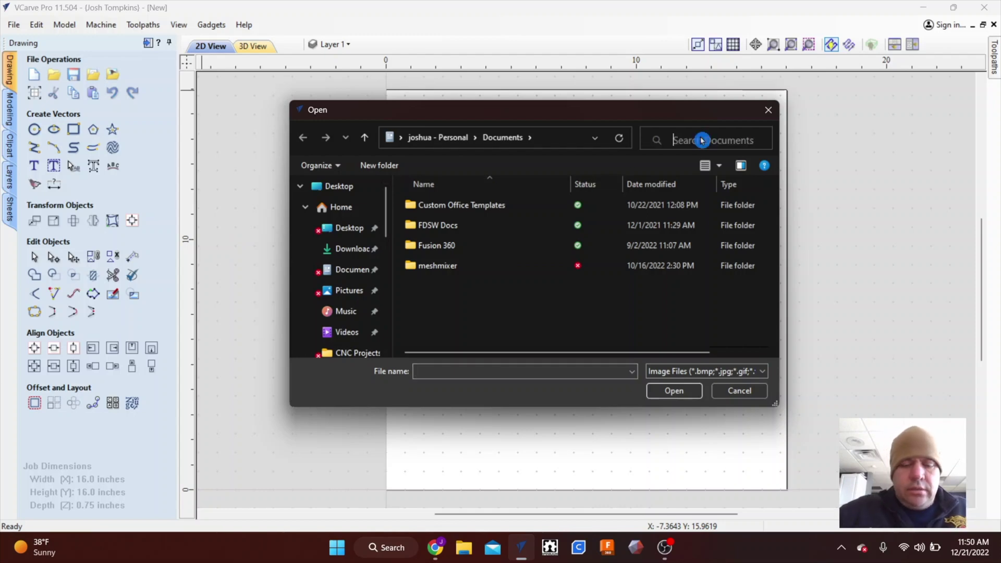
{"action": "type", "text": "nola"}
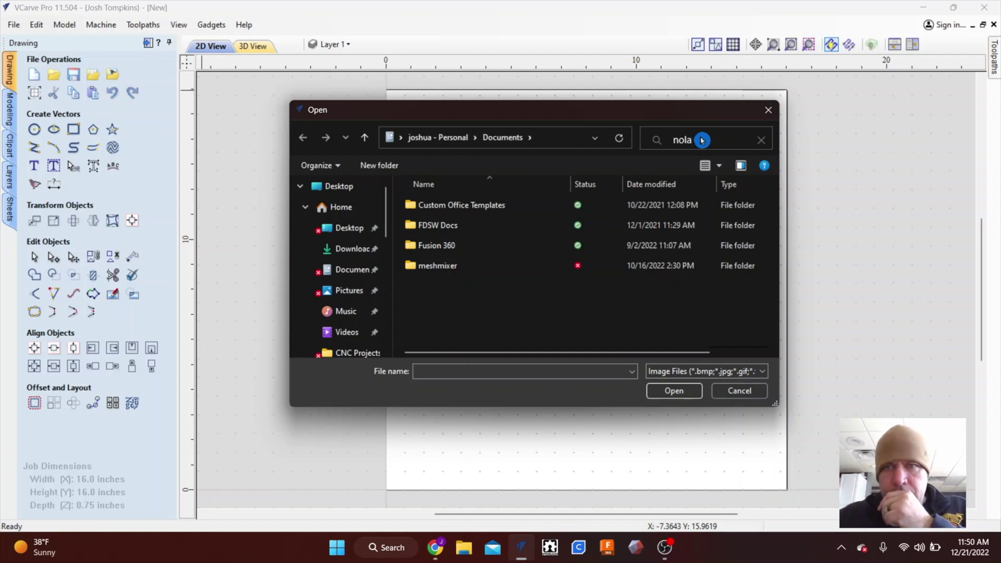
{"action": "key", "text": "Return"}
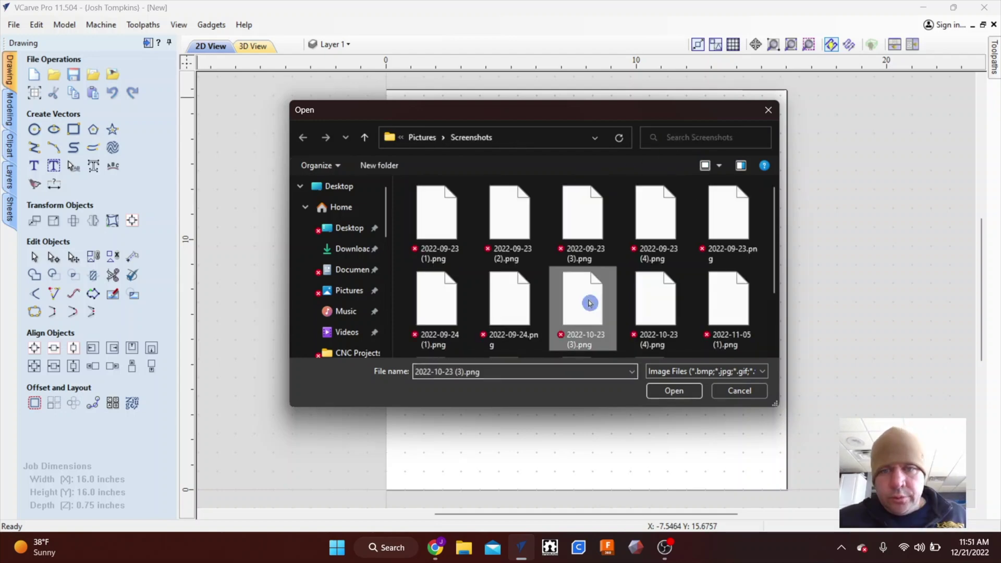
{"action": "double_click", "coordinate": [588, 301]}
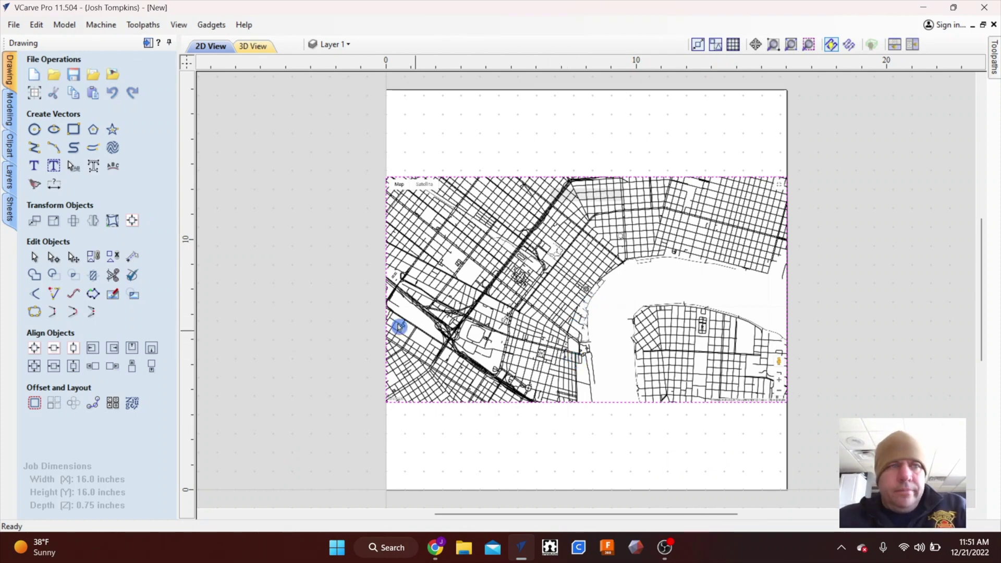
{"action": "left_click", "coordinate": [114, 76]}
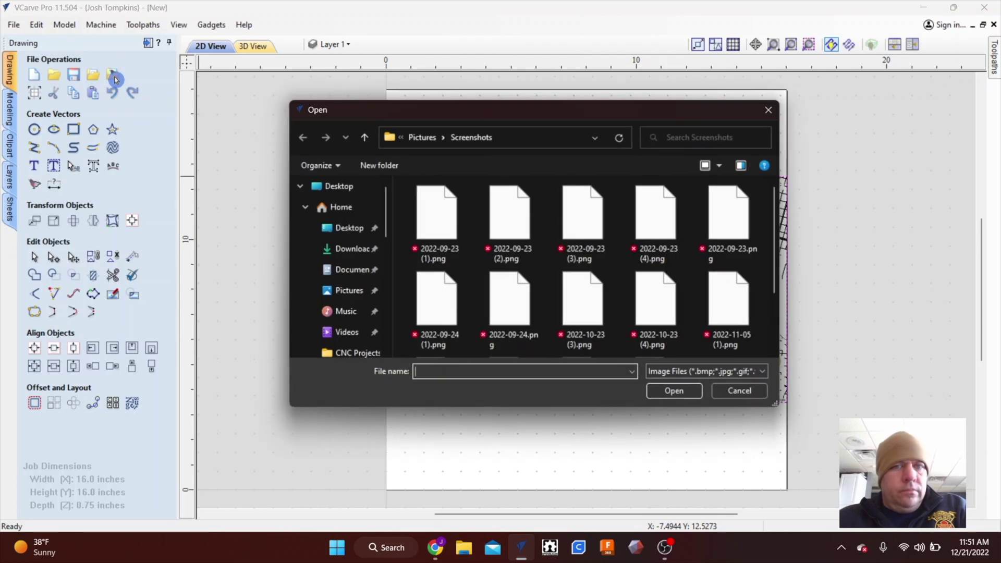
{"action": "double_click", "coordinate": [649, 312]}
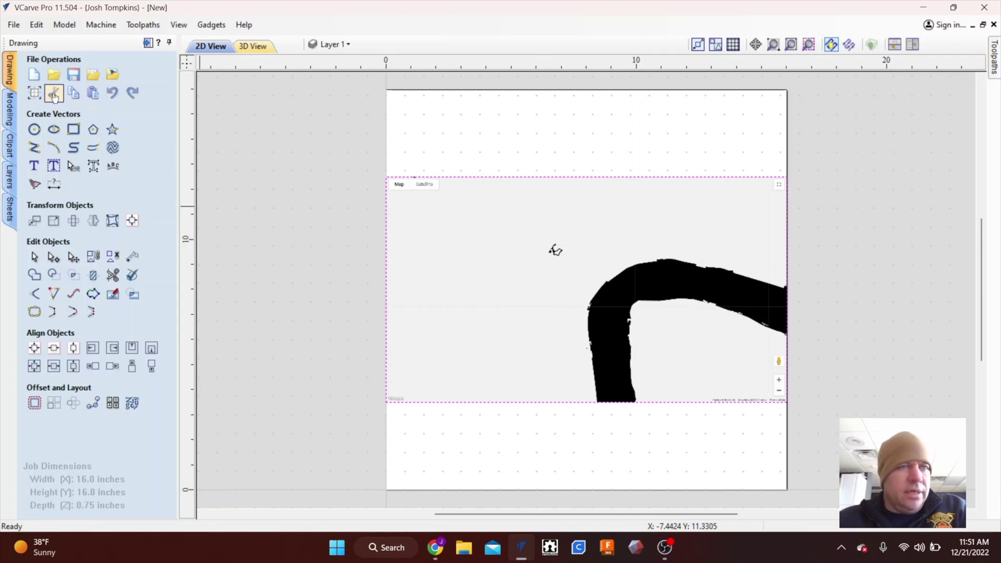
Trace the river bitmap in Black/White at threshold 0.50 into outline vectors.
{"action": "left_click", "coordinate": [35, 186]}
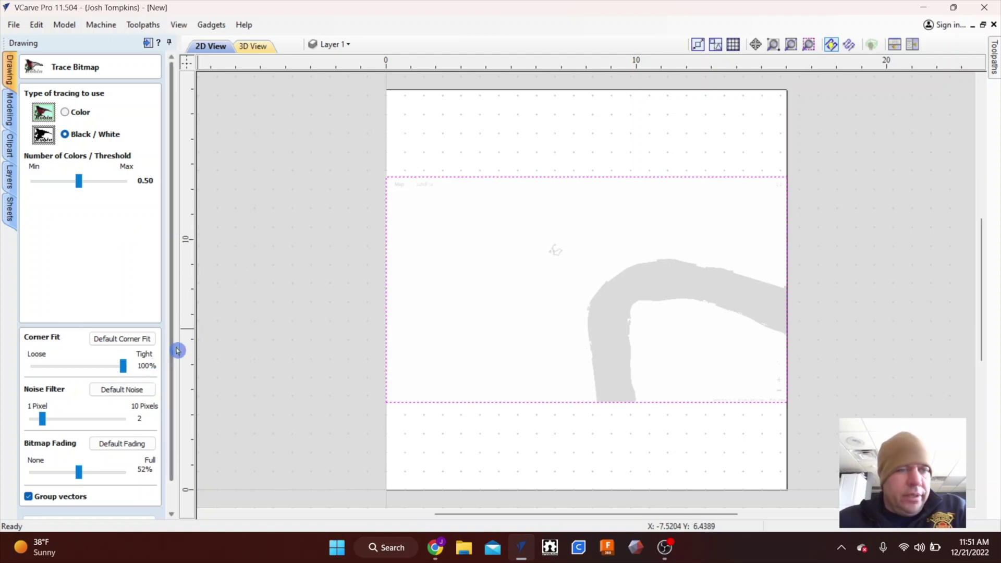
{"action": "left_click_drag", "start_coordinate": [172, 352], "coordinate": [165, 410]}
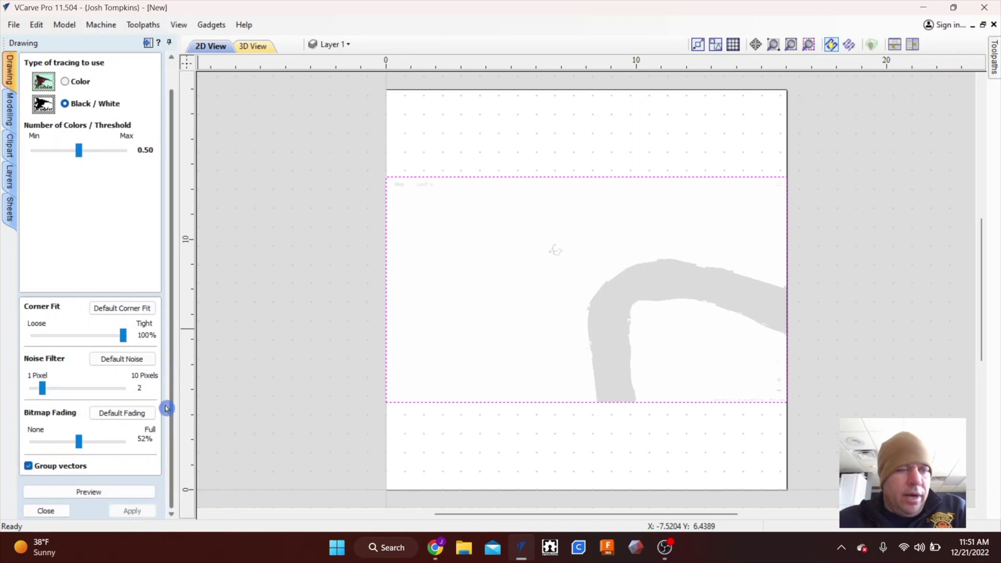
{"action": "left_click", "coordinate": [89, 494]}
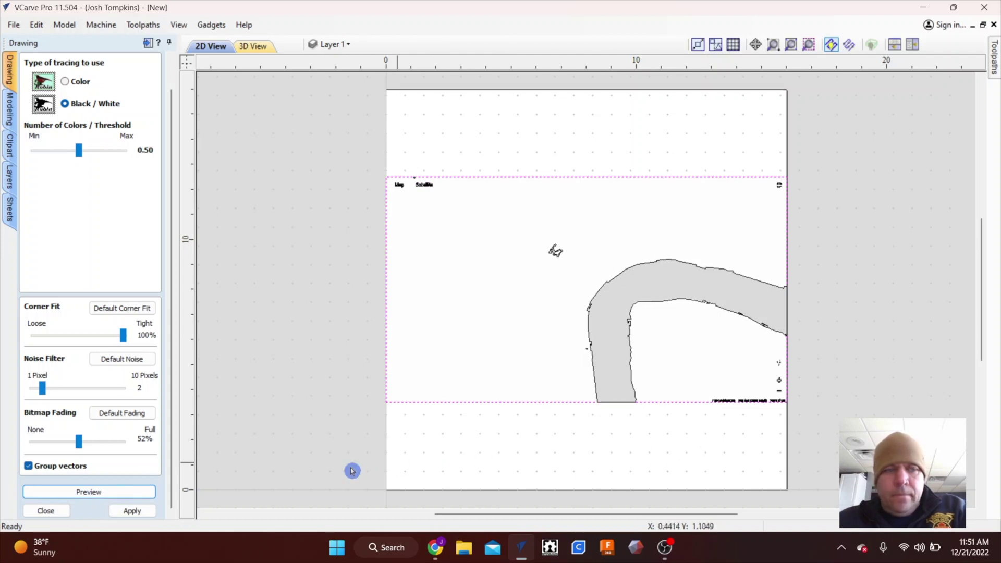
{"action": "left_click", "coordinate": [132, 511]}
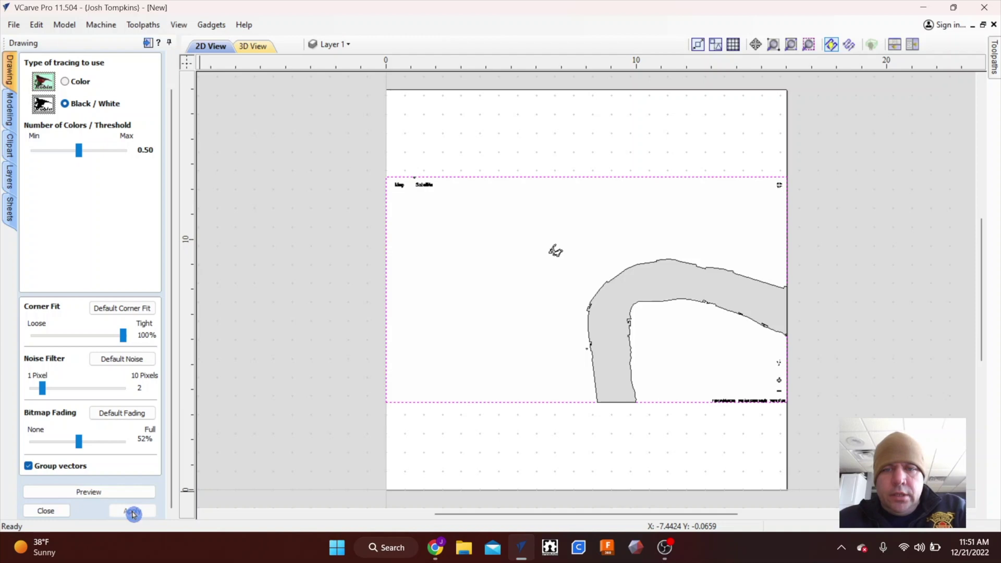
{"action": "left_click", "coordinate": [47, 511]}
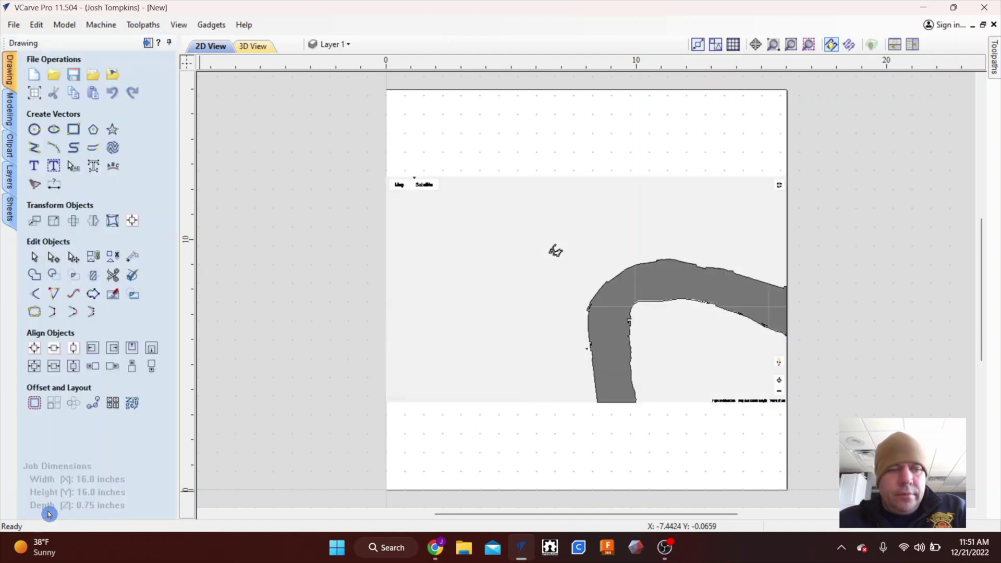
Move the river bitmap down toward the bottom of the board.
{"action": "left_click", "coordinate": [346, 46]}
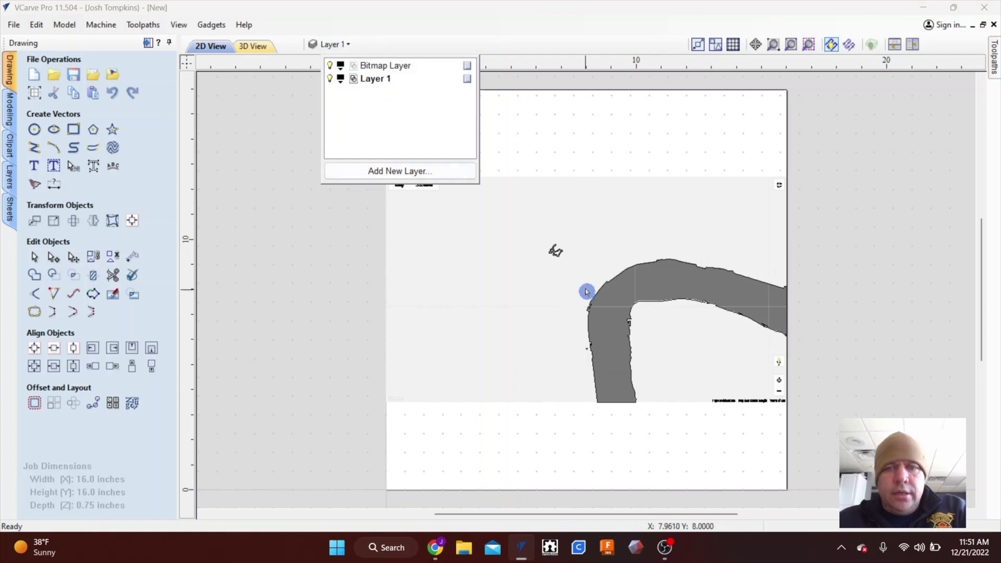
{"action": "left_click", "coordinate": [340, 311]}
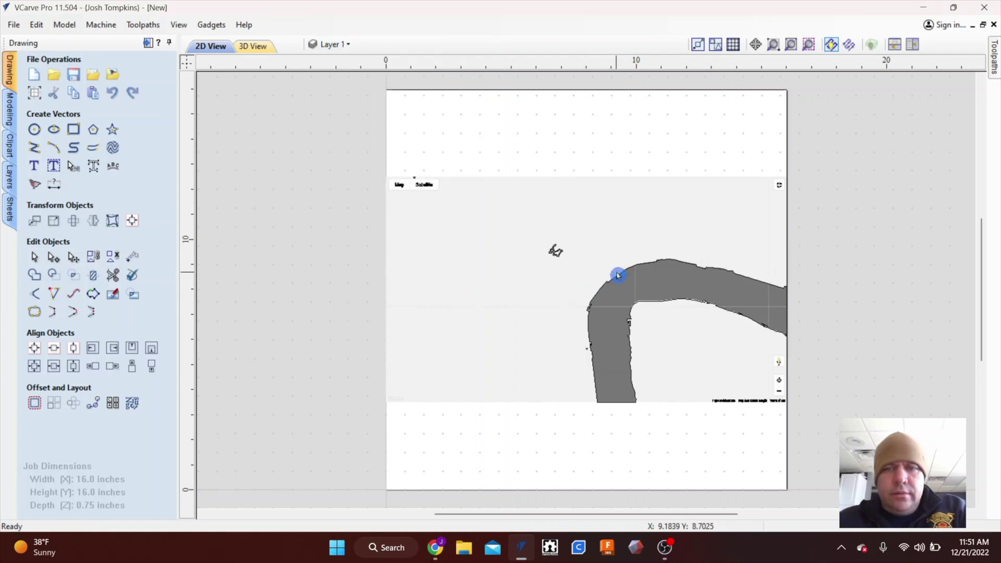
{"action": "left_click", "coordinate": [470, 260]}
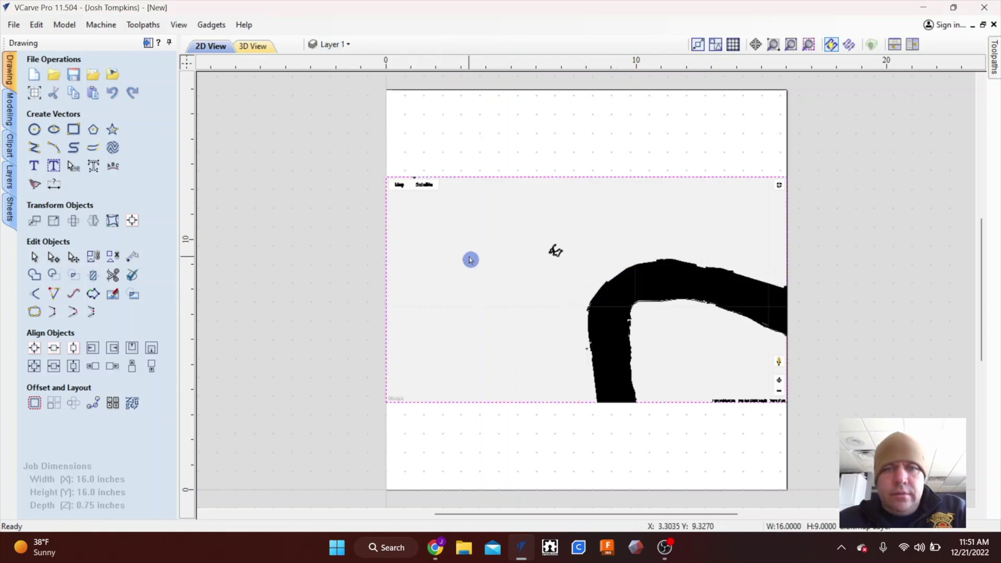
{"action": "left_click_drag", "start_coordinate": [470, 260], "coordinate": [298, 291]}
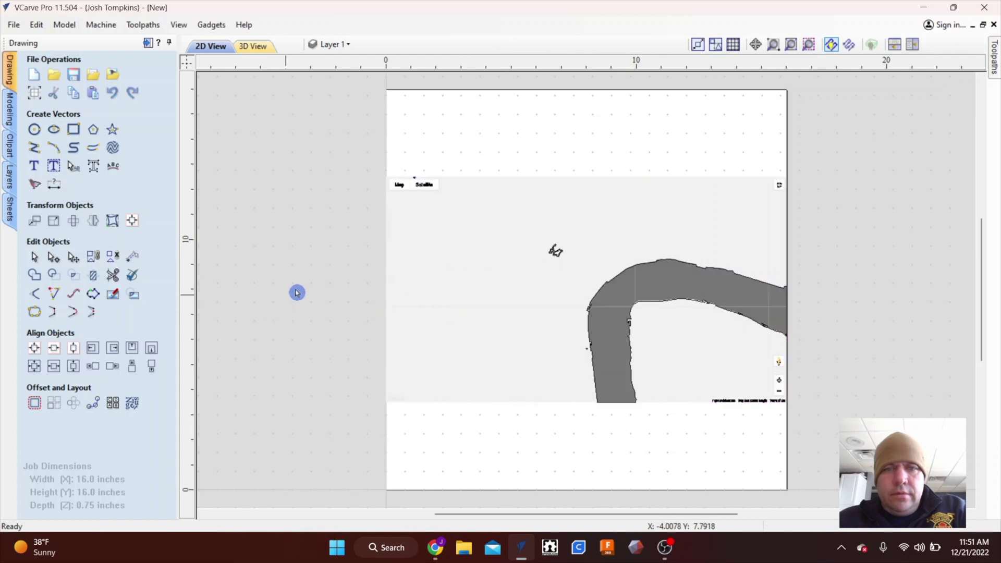
{"action": "left_click", "coordinate": [443, 259]}
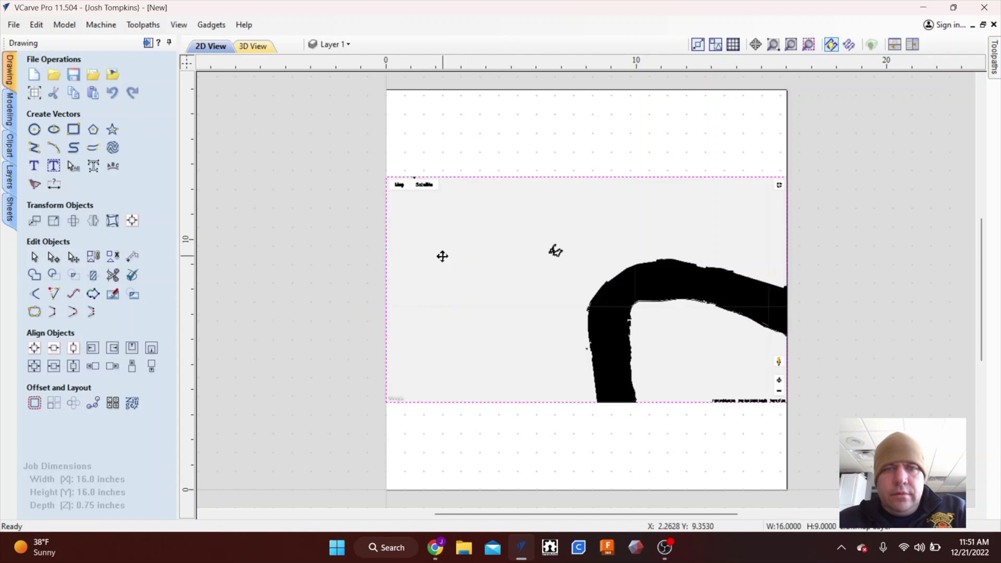
{"action": "left_click_drag", "start_coordinate": [442, 256], "coordinate": [401, 558]}
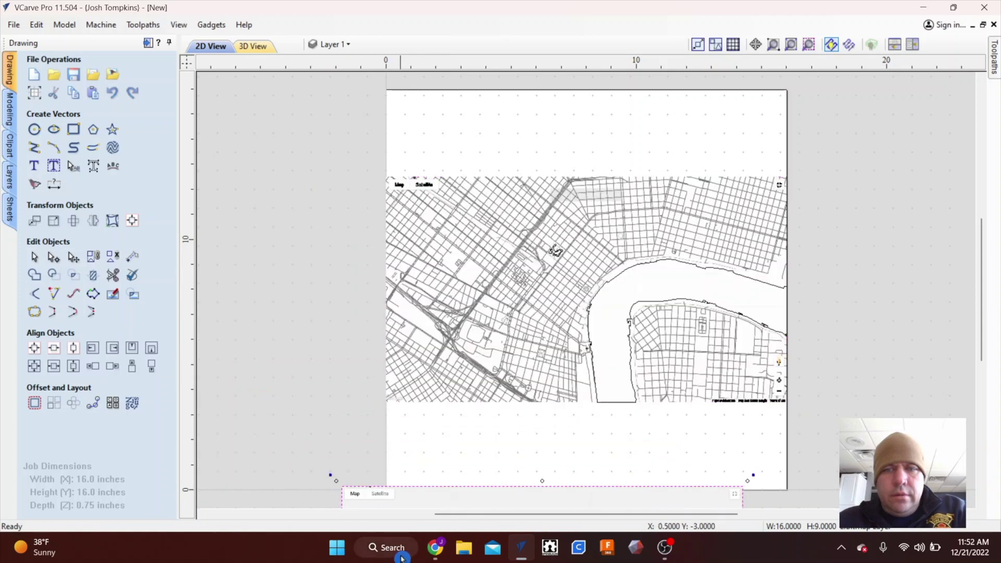
Hide the Bitmap Layer so only the traced vectors remain visible.
{"action": "left_click", "coordinate": [458, 239]}
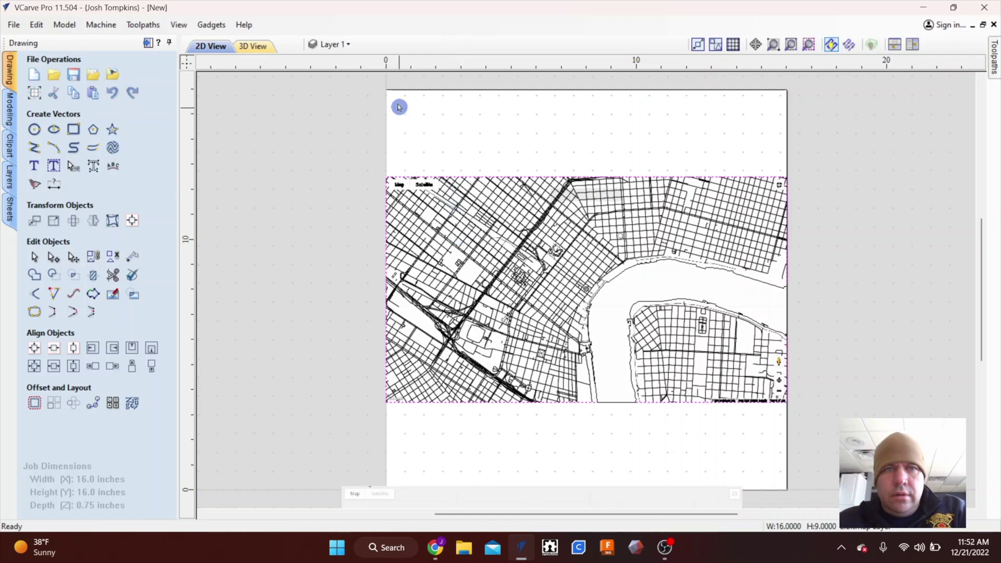
{"action": "left_click", "coordinate": [349, 46]}
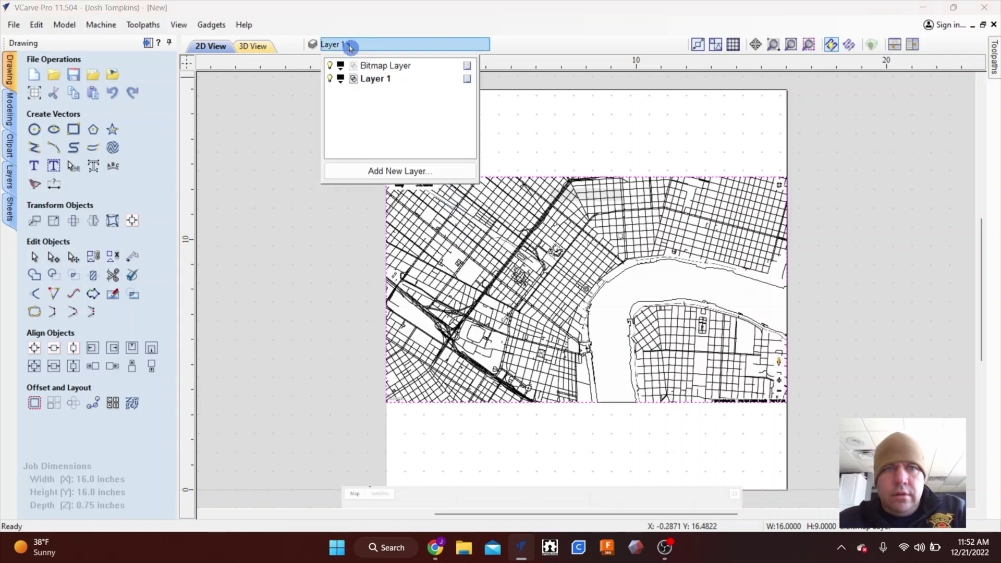
{"action": "left_click", "coordinate": [330, 65]}
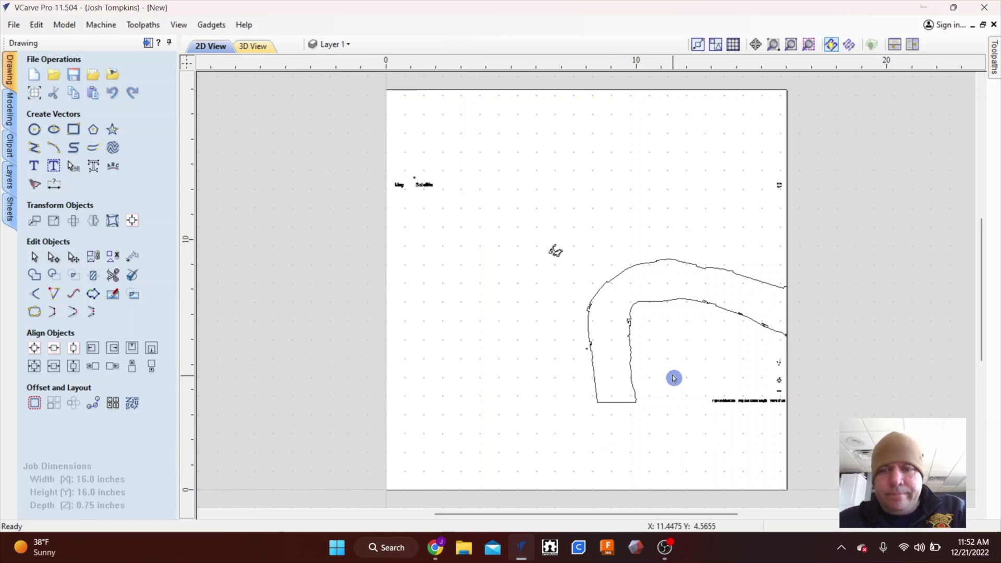
Delete the stray marks and attribution text at the map's lower right.
{"action": "scroll", "coordinate": [740, 412], "scroll_direction": "up", "scroll_amount": 5}
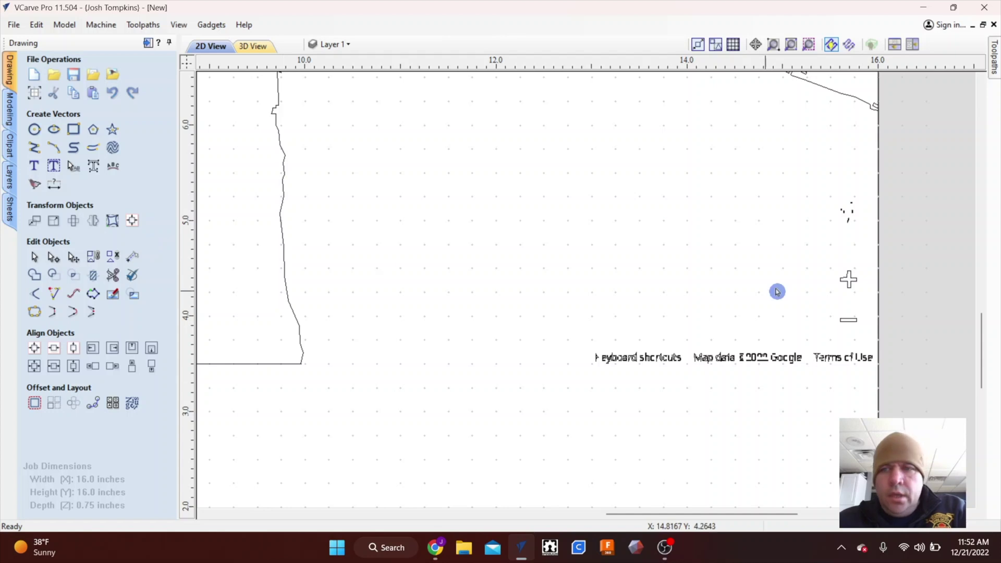
{"action": "left_click_drag", "start_coordinate": [899, 164], "coordinate": [546, 417]}
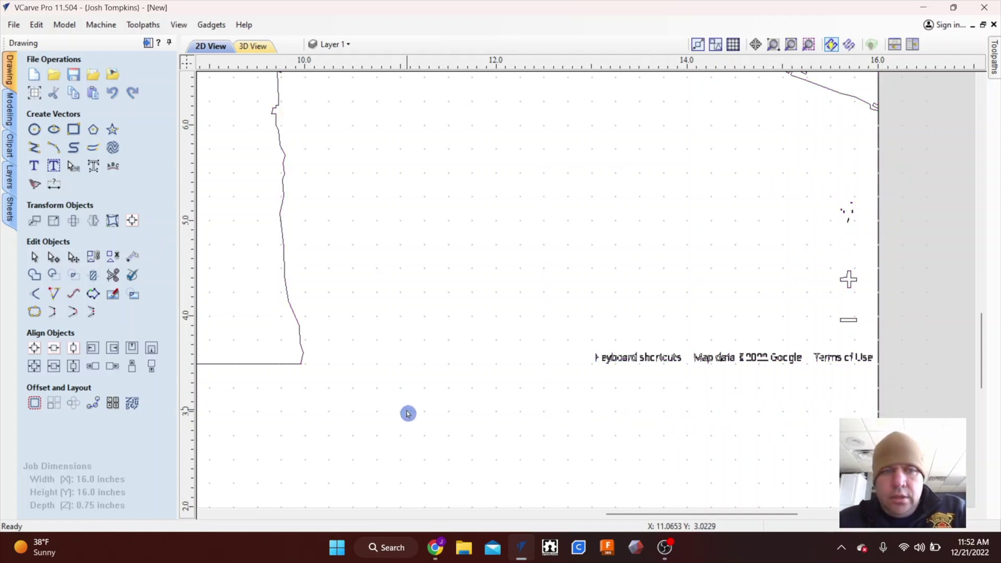
{"action": "left_click", "coordinate": [452, 380]}
{"action": "scroll", "coordinate": [452, 380], "scroll_direction": "down", "scroll_amount": 5}
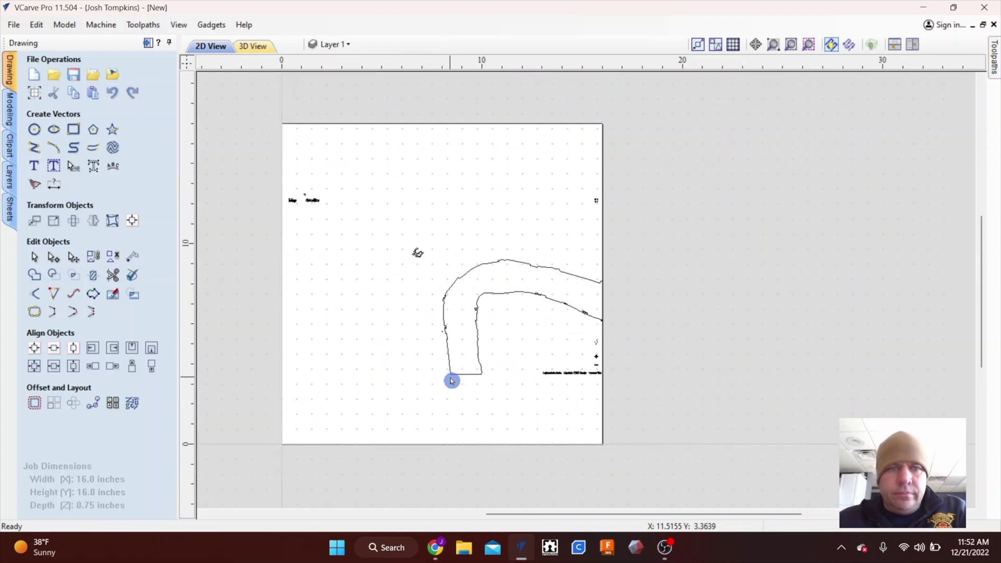
{"action": "left_click", "coordinate": [484, 268]}
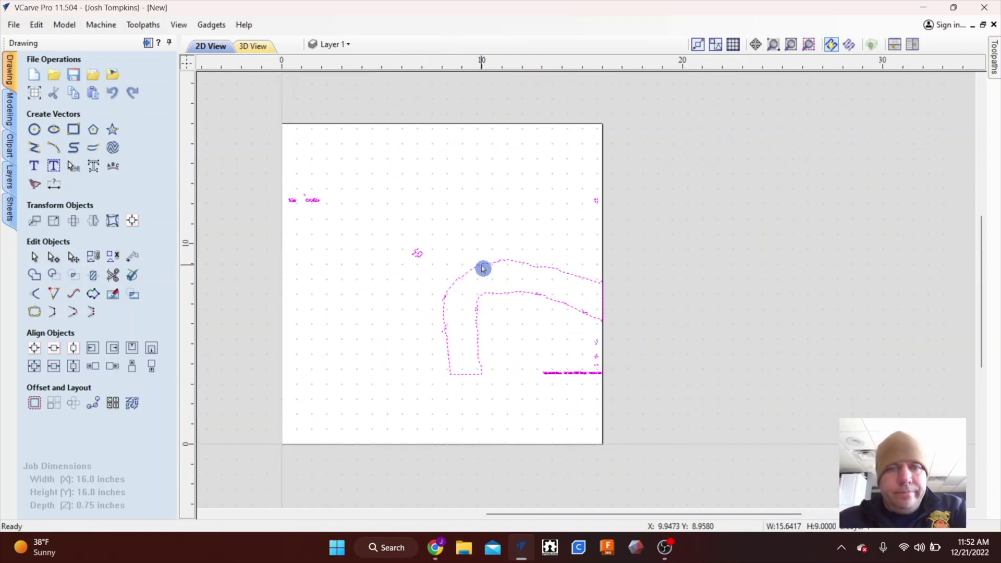
{"action": "left_click", "coordinate": [652, 360]}
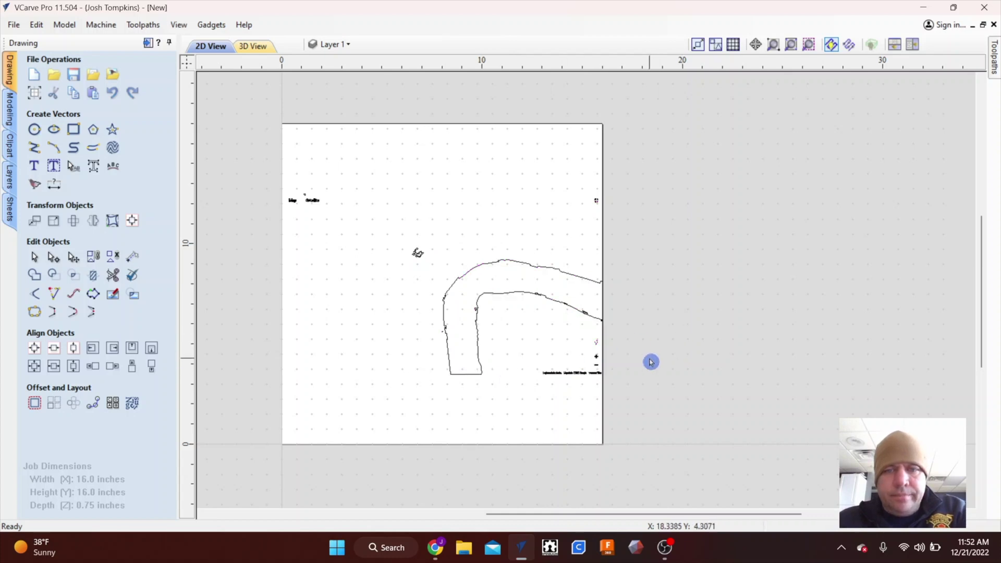
{"action": "scroll", "coordinate": [649, 360], "scroll_direction": "up", "scroll_amount": 4}
{"action": "left_click_drag", "start_coordinate": [534, 287], "coordinate": [293, 440]}
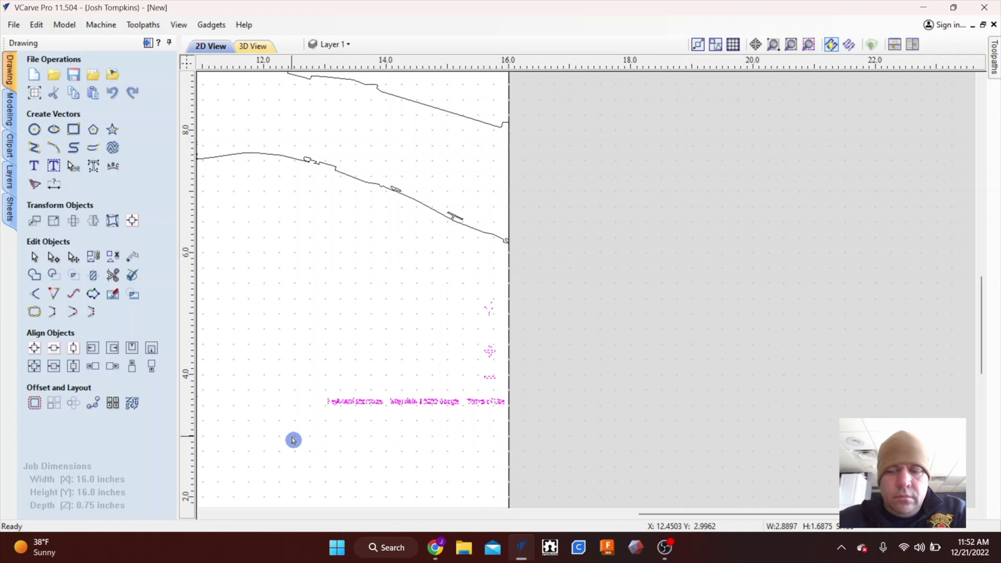
{"action": "key", "text": "Delete"}
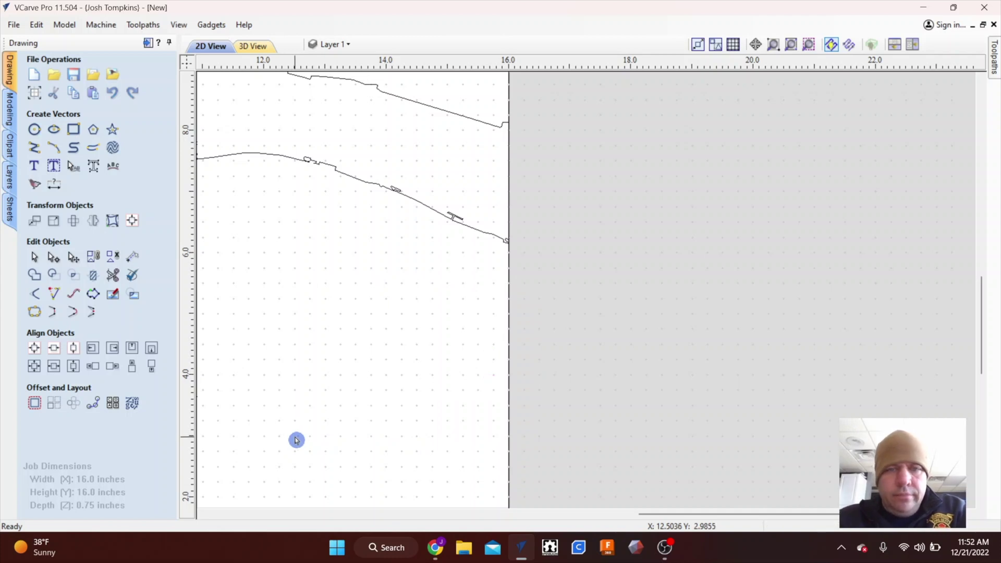
Delete the small cross mark near the top edge and the small upper-left text.
{"action": "key", "text": "F3"}
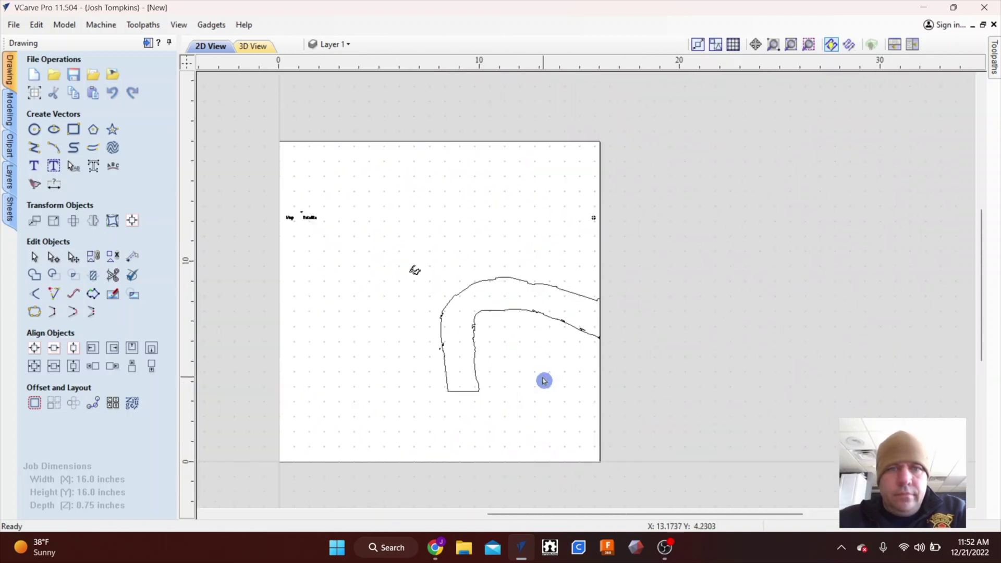
{"action": "scroll", "coordinate": [658, 229], "scroll_direction": "up", "scroll_amount": 3}
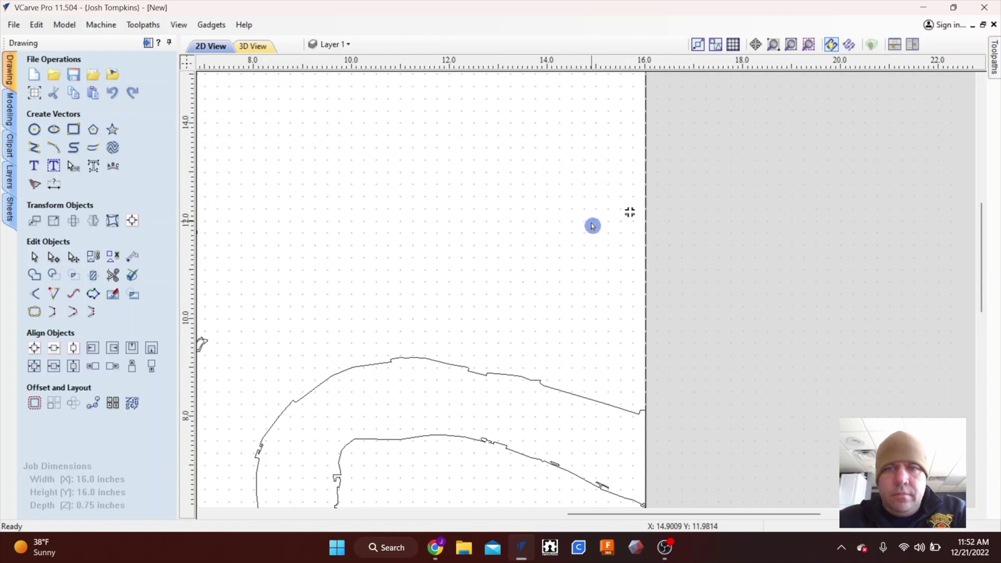
{"action": "left_click", "coordinate": [598, 241]}
{"action": "key", "text": "Delete"}
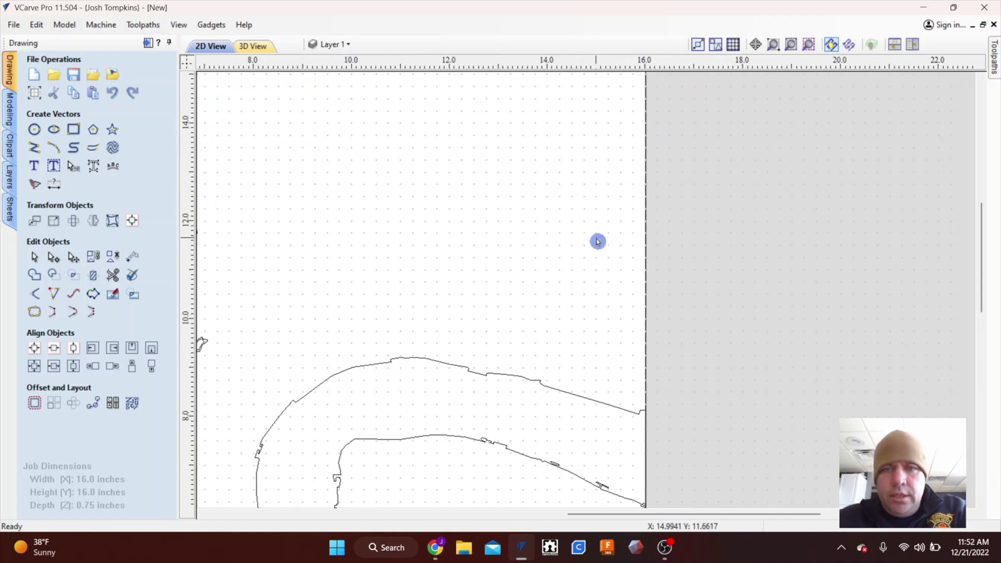
{"action": "scroll", "coordinate": [540, 286], "scroll_direction": "down", "scroll_amount": 3}
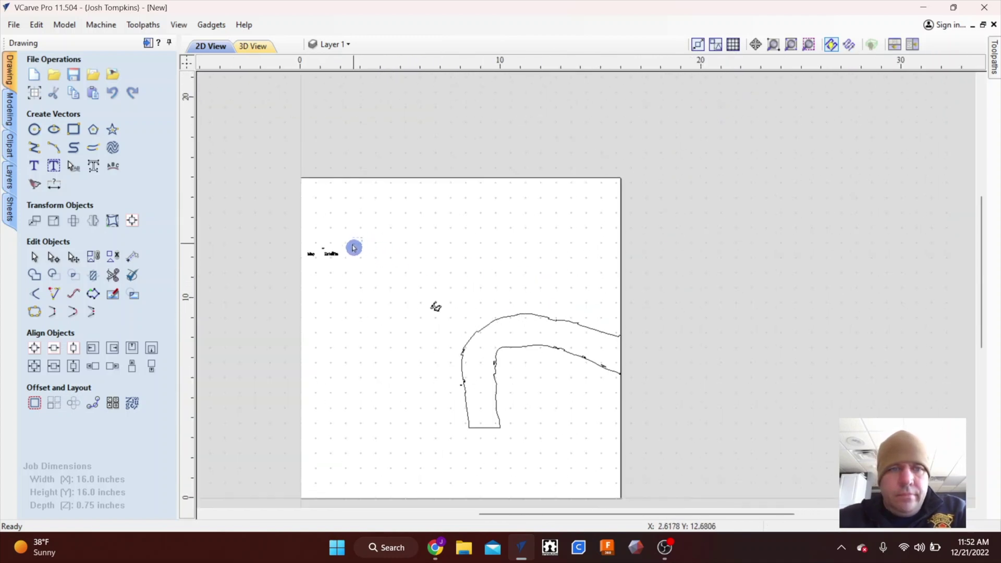
{"action": "left_click_drag", "start_coordinate": [353, 247], "coordinate": [275, 275]}
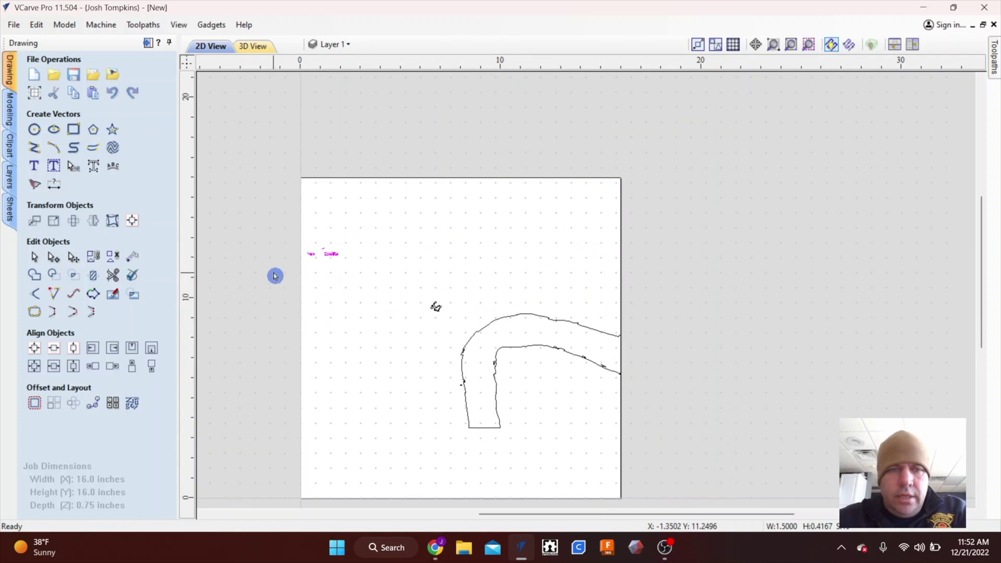
{"action": "key", "text": "Delete"}
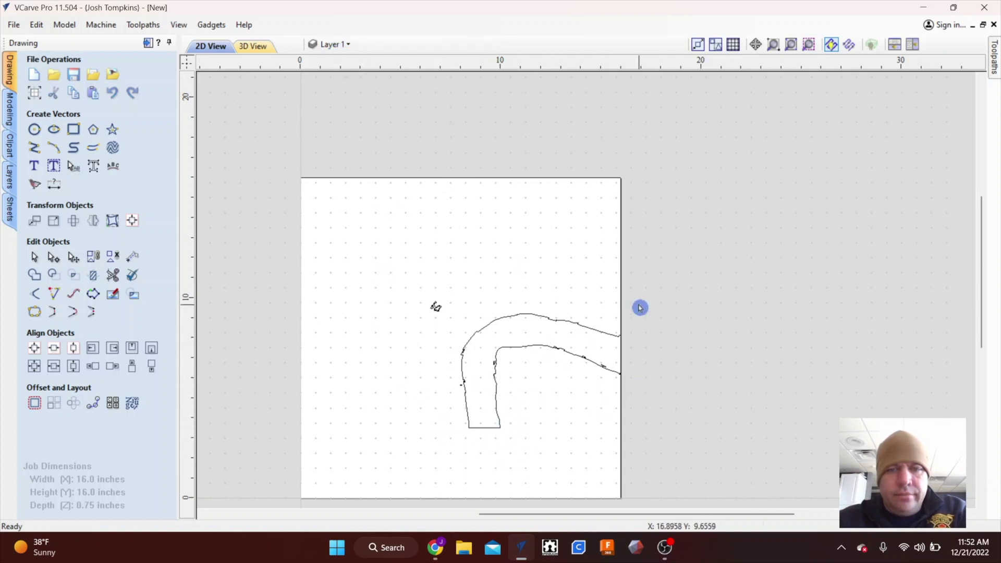
Pocket the river outline 0.1 inch deep with a 1/4" end mill instead of the 1" surfacing bit.
{"action": "mouse_move", "coordinate": [630, 235]}
{"action": "left_mouse_down"}
{"action": "mouse_move", "coordinate": [386, 429]}
{"action": "mouse_move", "coordinate": [422, 462]}
{"action": "mouse_move", "coordinate": [396, 460]}
{"action": "left_mouse_up"}
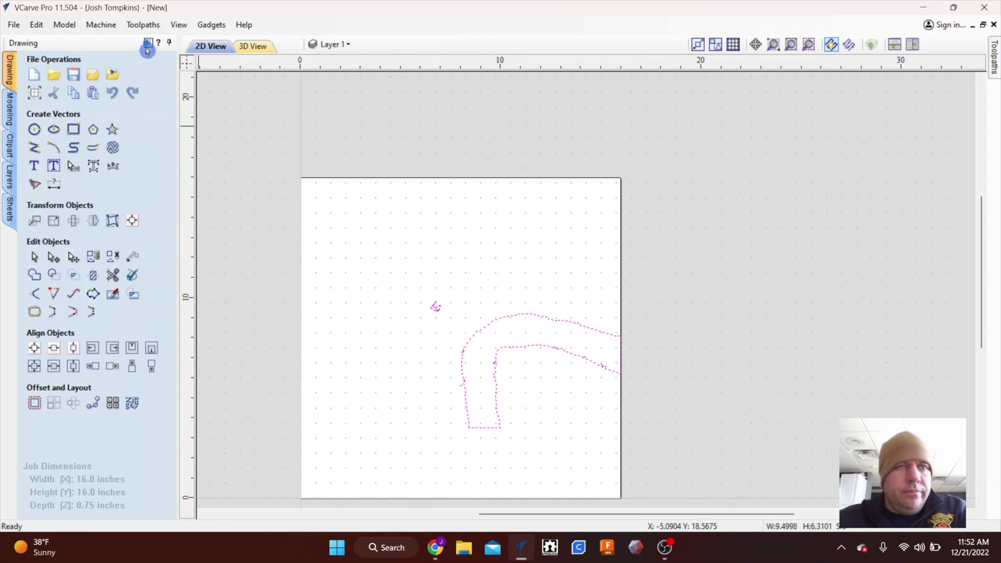
{"action": "left_click", "coordinate": [147, 45]}
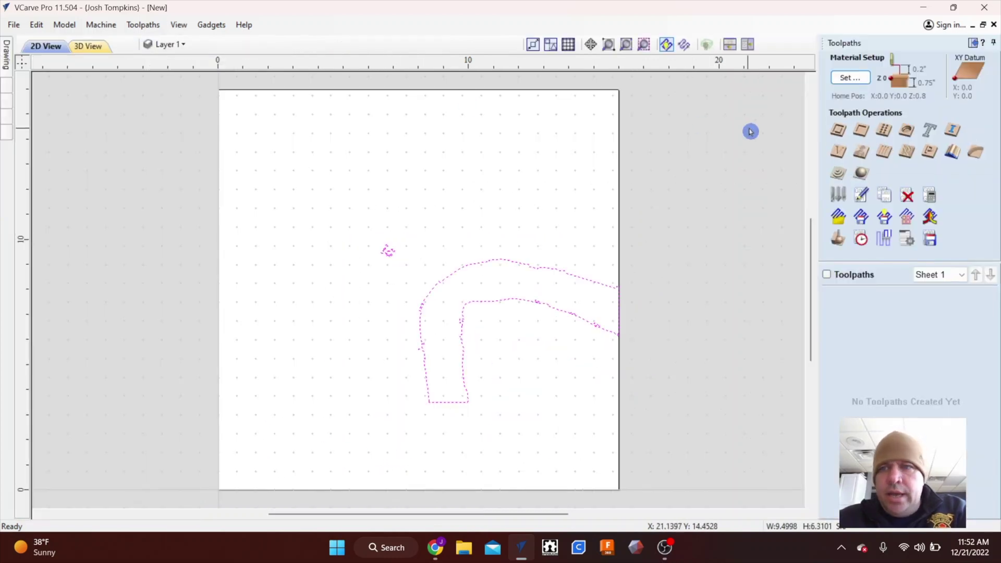
{"action": "left_click", "coordinate": [861, 136]}
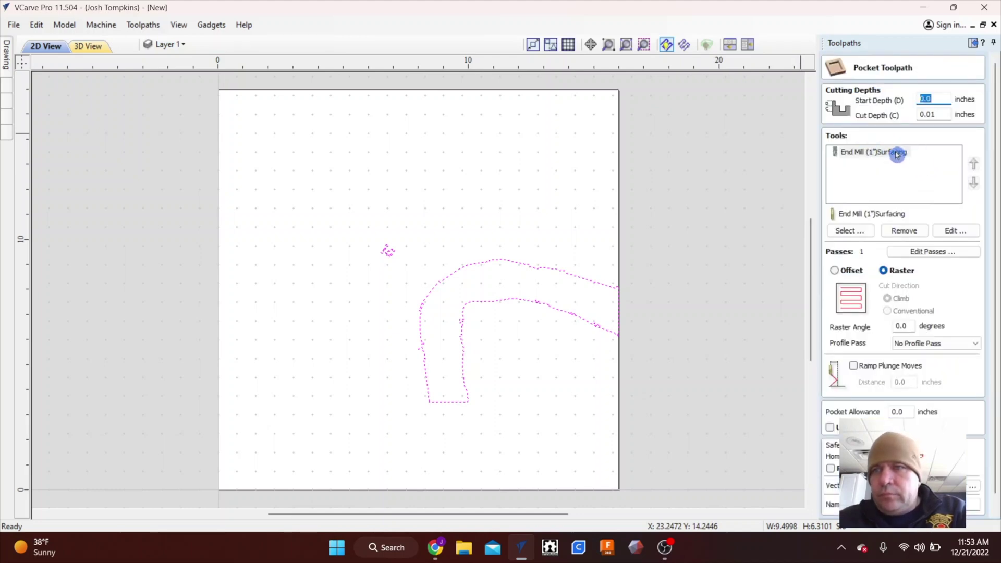
{"action": "left_click", "coordinate": [850, 230]}
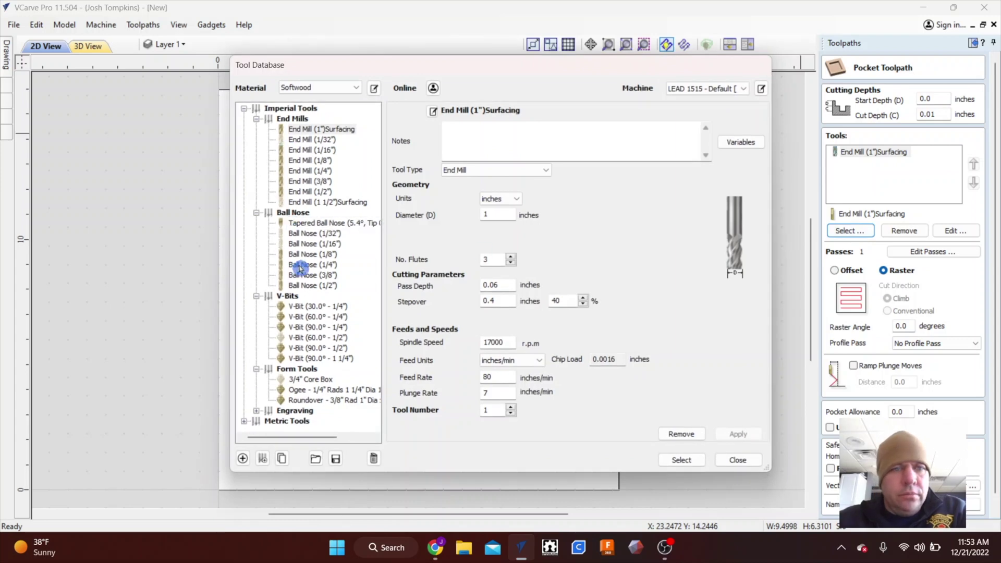
{"action": "left_click", "coordinate": [297, 172]}
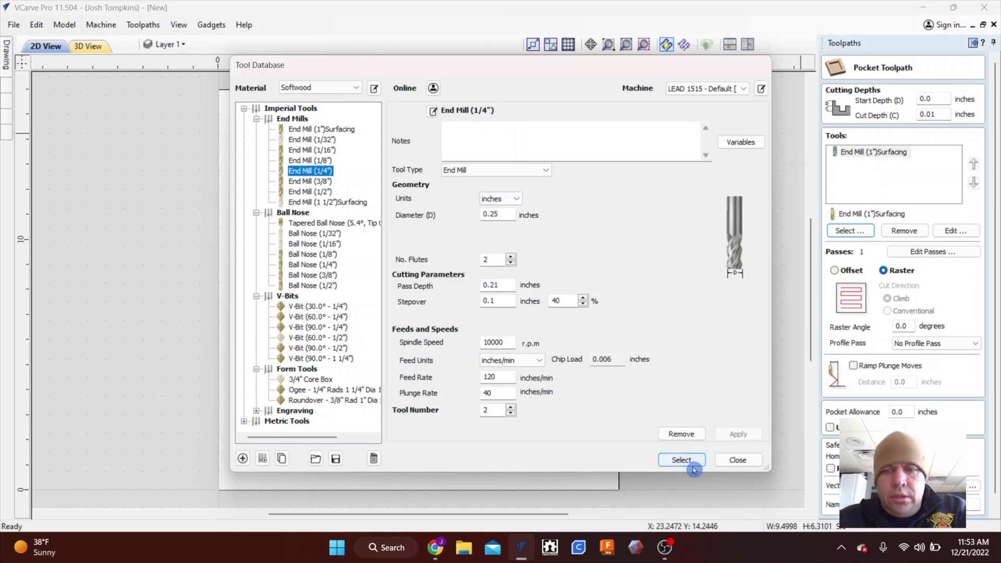
{"action": "left_click", "coordinate": [700, 461]}
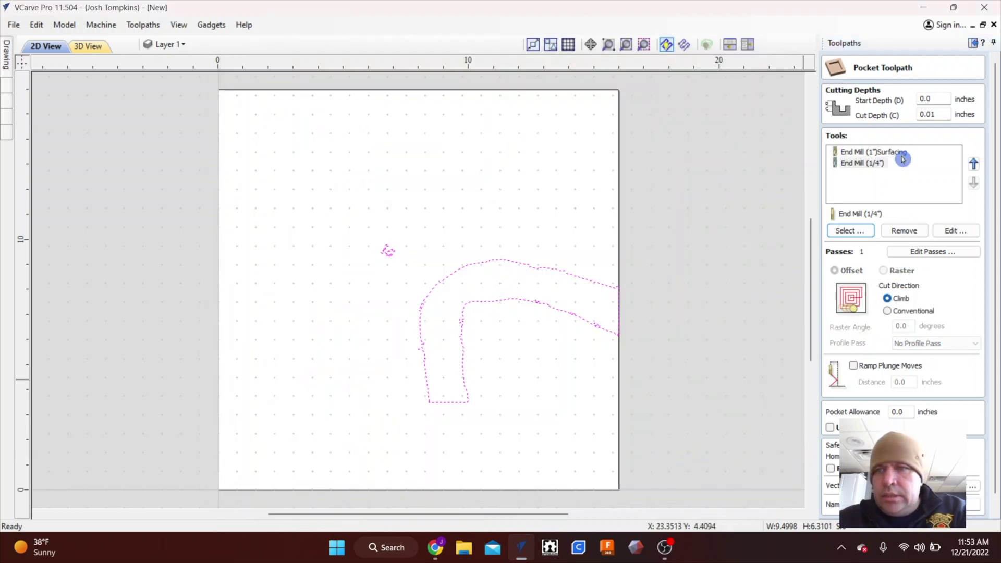
{"action": "left_click", "coordinate": [901, 152]}
{"action": "left_click", "coordinate": [907, 231]}
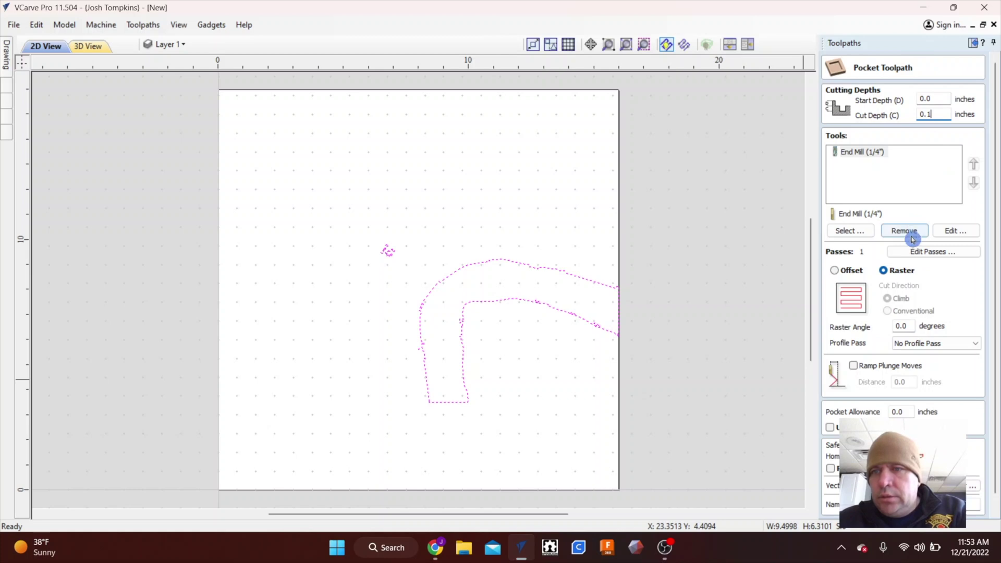
{"action": "scroll", "coordinate": [944, 319], "scroll_direction": "down", "scroll_amount": 1}
{"action": "scroll", "coordinate": [945, 319], "scroll_direction": "down", "scroll_amount": 1}
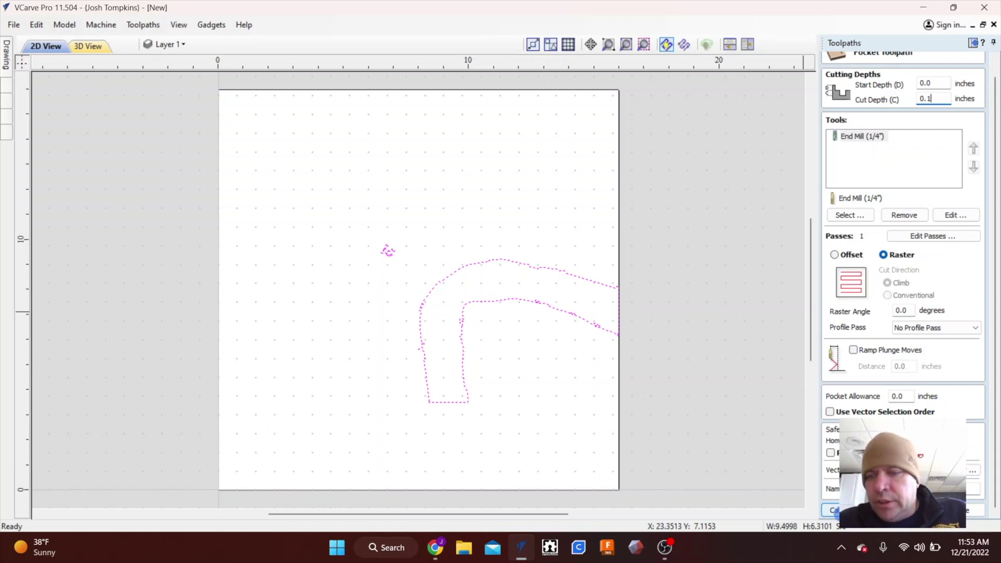
{"action": "key", "text": "Return"}
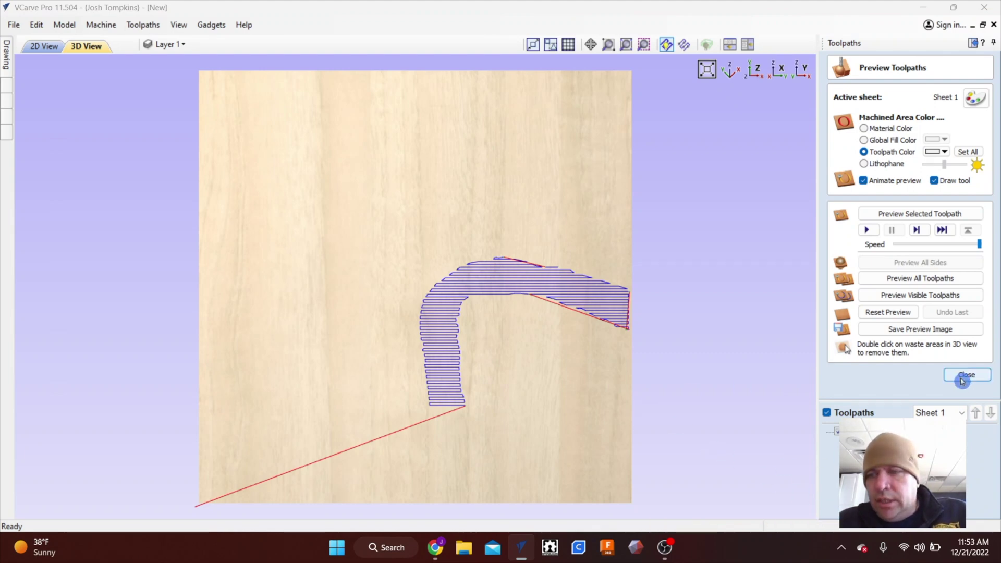
Add 1/8" and 1/16" end mills to the river pocket toolpath's tool list.
{"action": "left_click", "coordinate": [48, 52]}
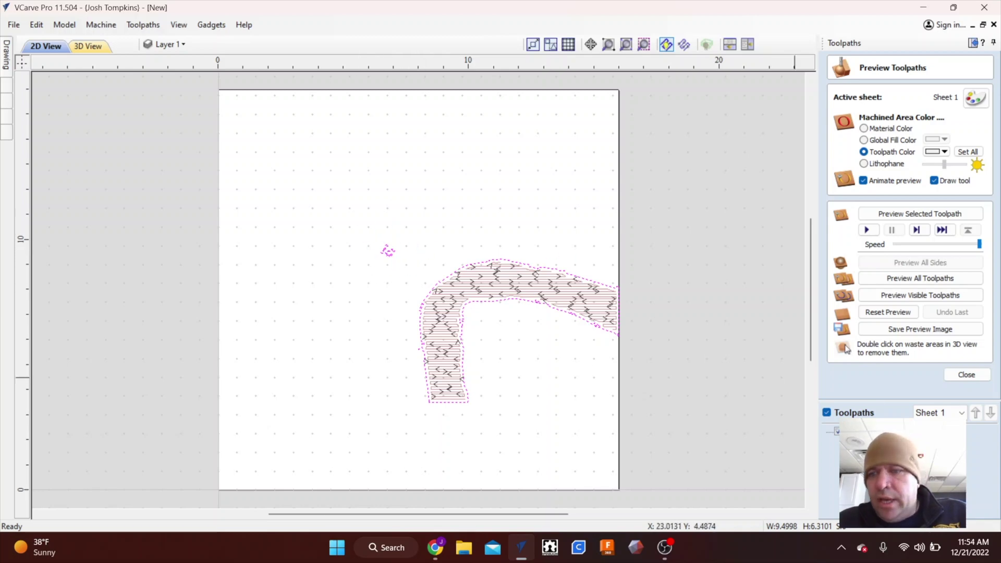
{"action": "double_click", "coordinate": [865, 430]}
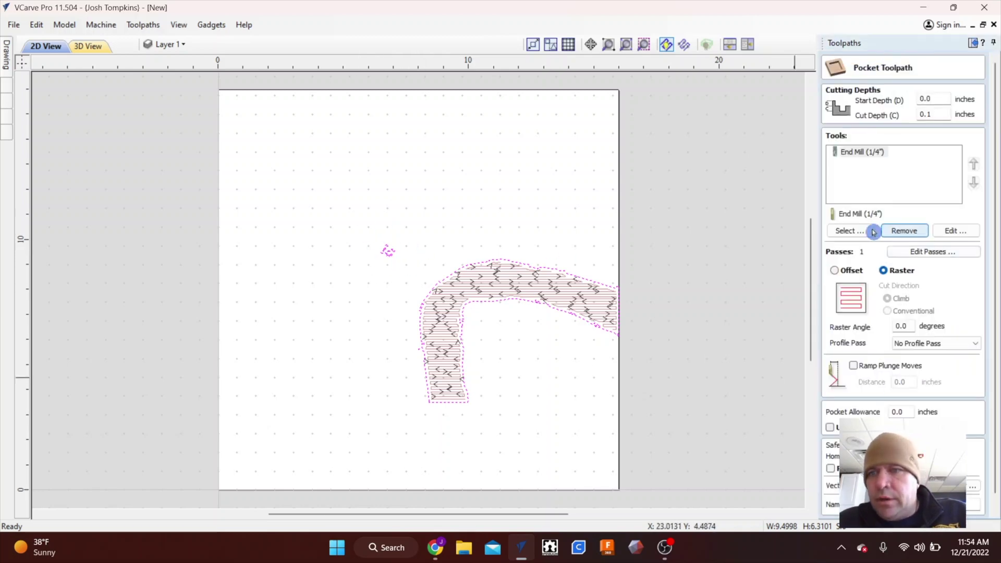
{"action": "left_click", "coordinate": [851, 232]}
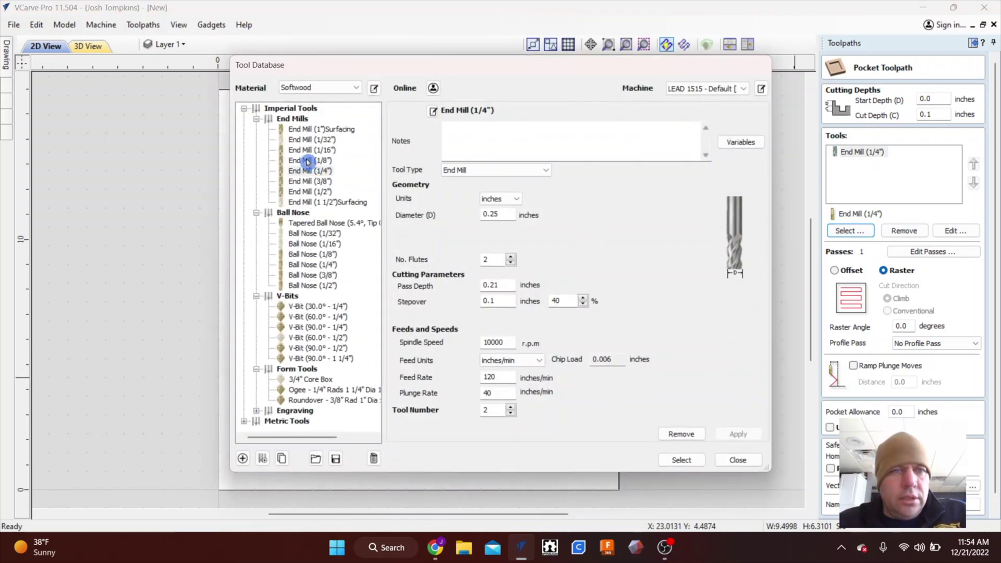
{"action": "left_click", "coordinate": [308, 161]}
{"action": "left_click", "coordinate": [683, 459]}
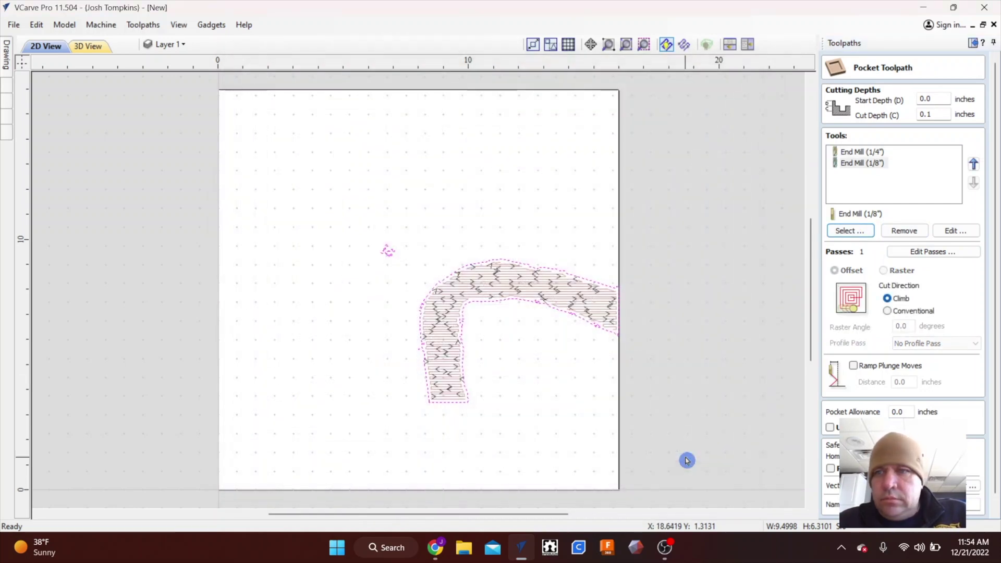
{"action": "left_click", "coordinate": [864, 232]}
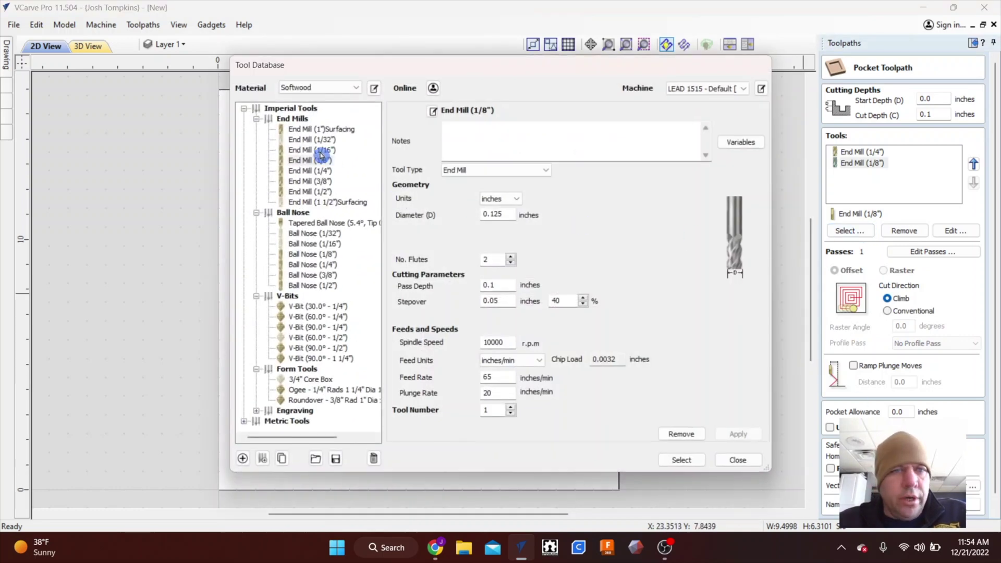
{"action": "left_click", "coordinate": [315, 150]}
{"action": "left_click", "coordinate": [693, 458]}
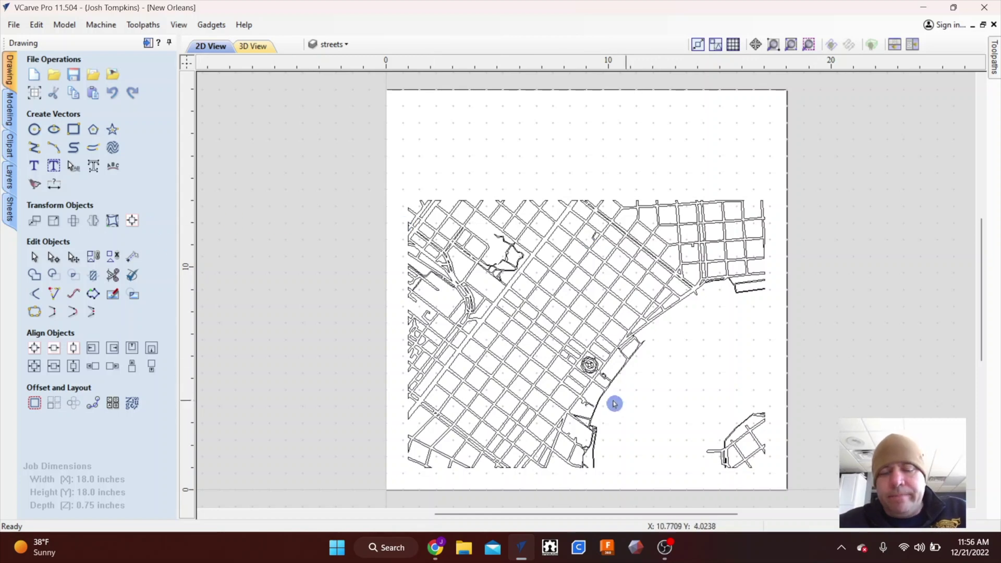
Fit the New Orleans street map in view and show the Toolpaths panel.
{"action": "scroll", "coordinate": [527, 212], "scroll_direction": "up", "scroll_amount": 4}
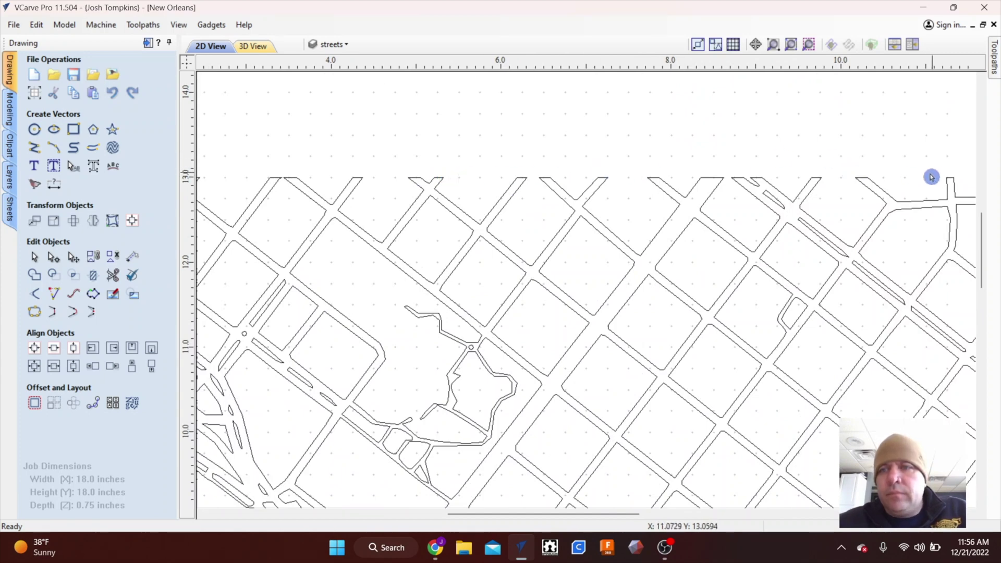
{"action": "scroll", "coordinate": [703, 232], "scroll_direction": "down", "scroll_amount": 5}
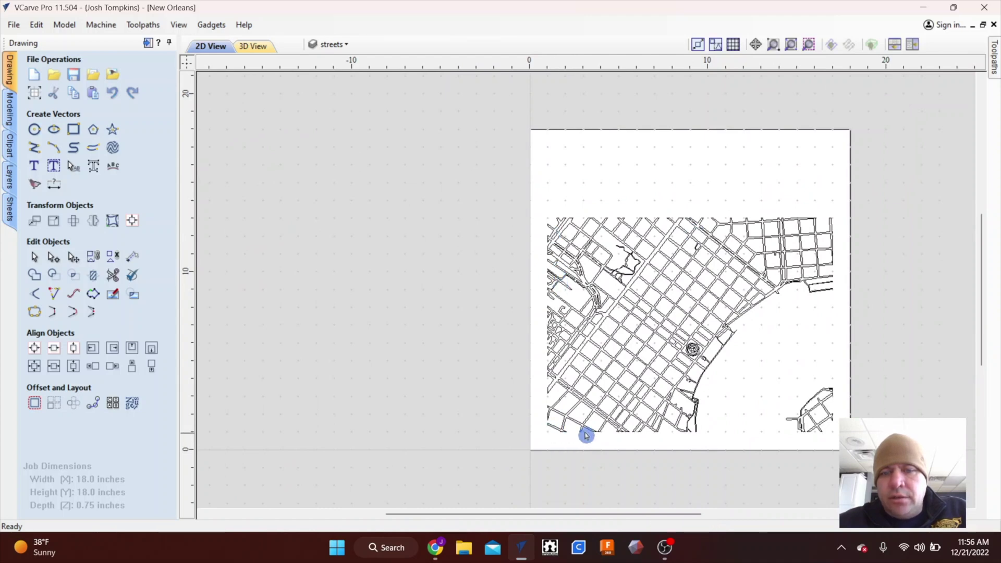
{"action": "scroll", "coordinate": [574, 448], "scroll_direction": "up", "scroll_amount": 4}
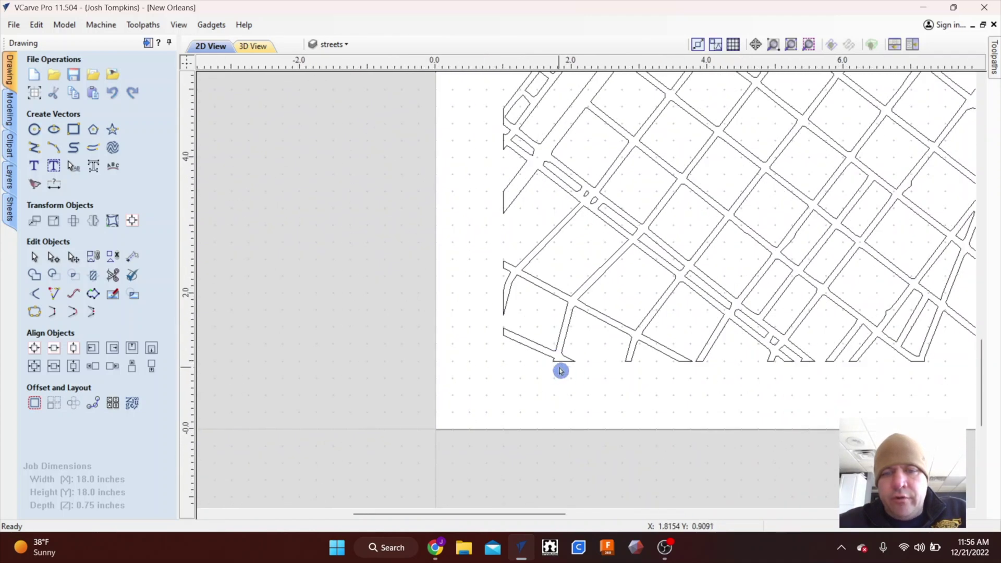
{"action": "scroll", "coordinate": [560, 370], "scroll_direction": "up", "scroll_amount": 3}
{"action": "scroll", "coordinate": [702, 357], "scroll_direction": "down", "scroll_amount": 5}
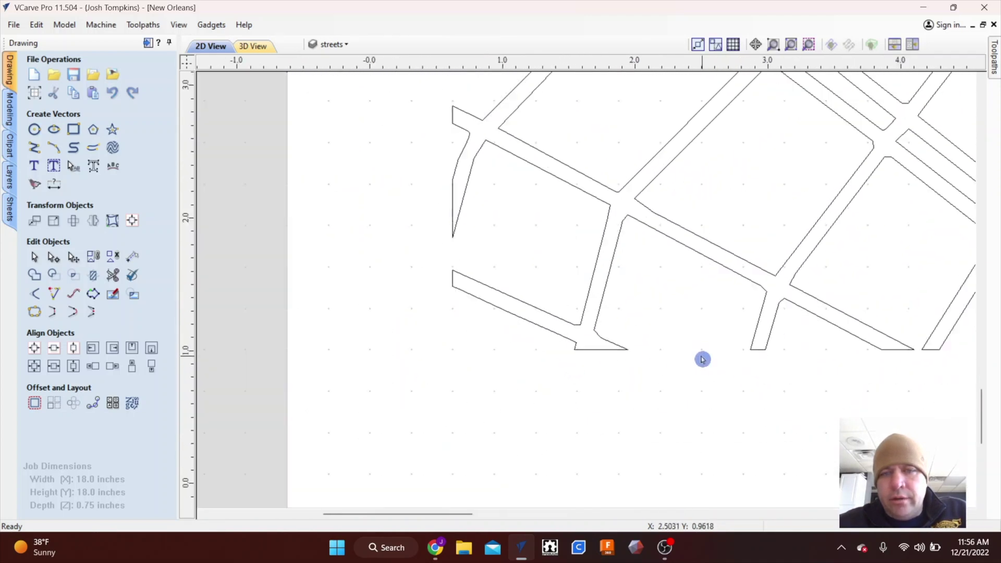
{"action": "scroll", "coordinate": [482, 360], "scroll_direction": "down", "scroll_amount": 4}
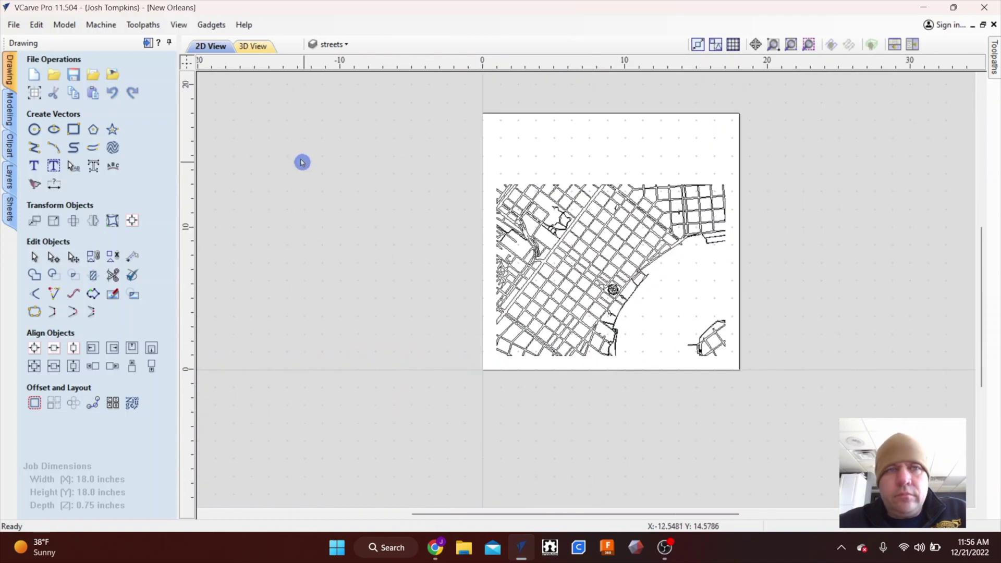
{"action": "left_click", "coordinate": [147, 43]}
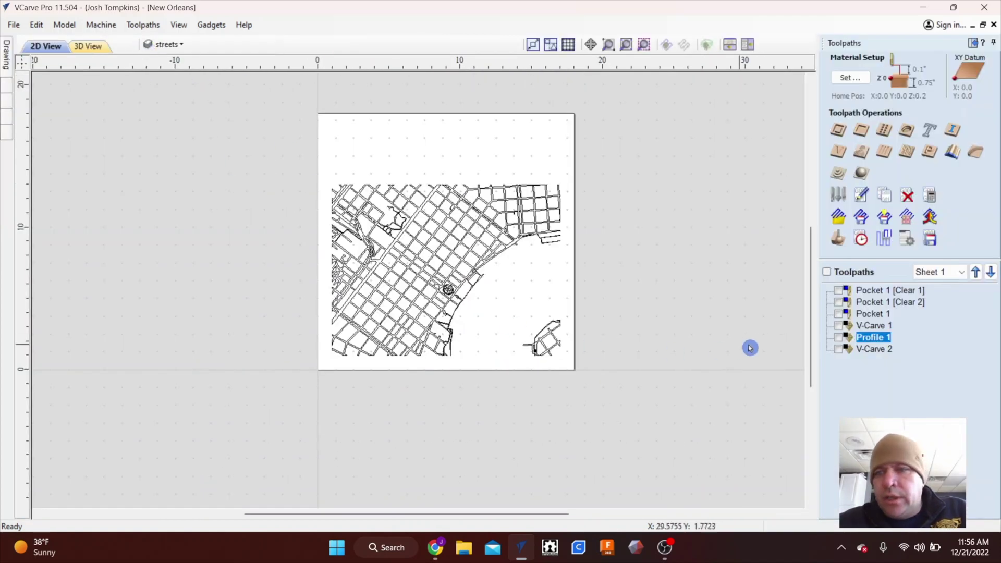
Review the Pocket 1 [Clear 1] settings, then bring up the 3D toolpath preview.
{"action": "double_click", "coordinate": [864, 291]}
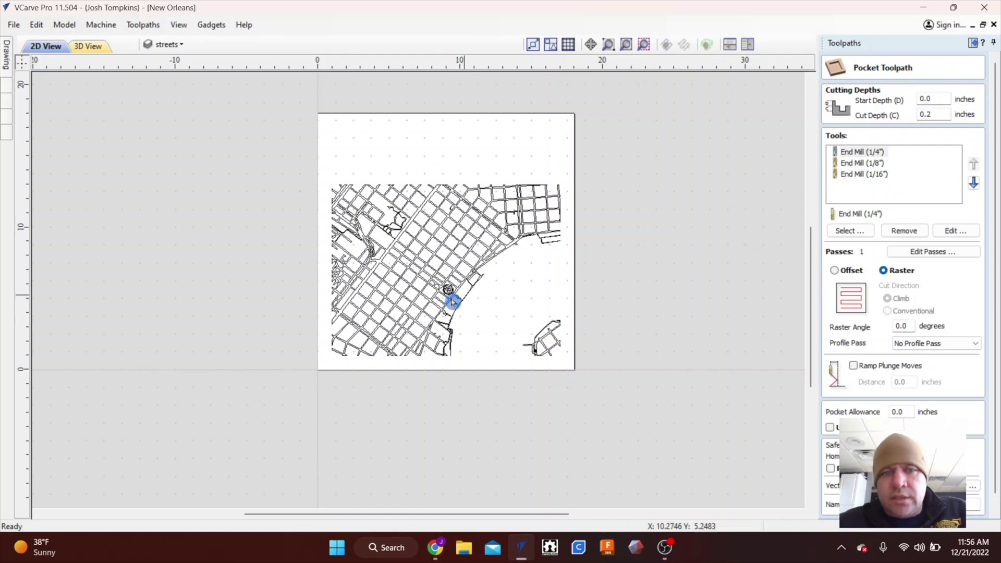
{"action": "scroll", "coordinate": [392, 249], "scroll_direction": "up", "scroll_amount": 5}
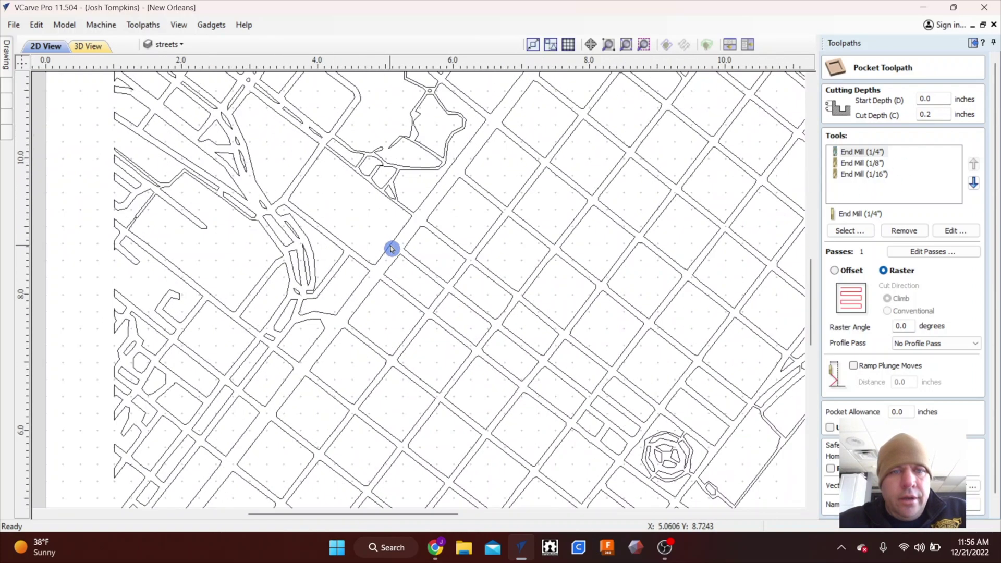
{"action": "scroll", "coordinate": [392, 248], "scroll_direction": "down", "scroll_amount": 4}
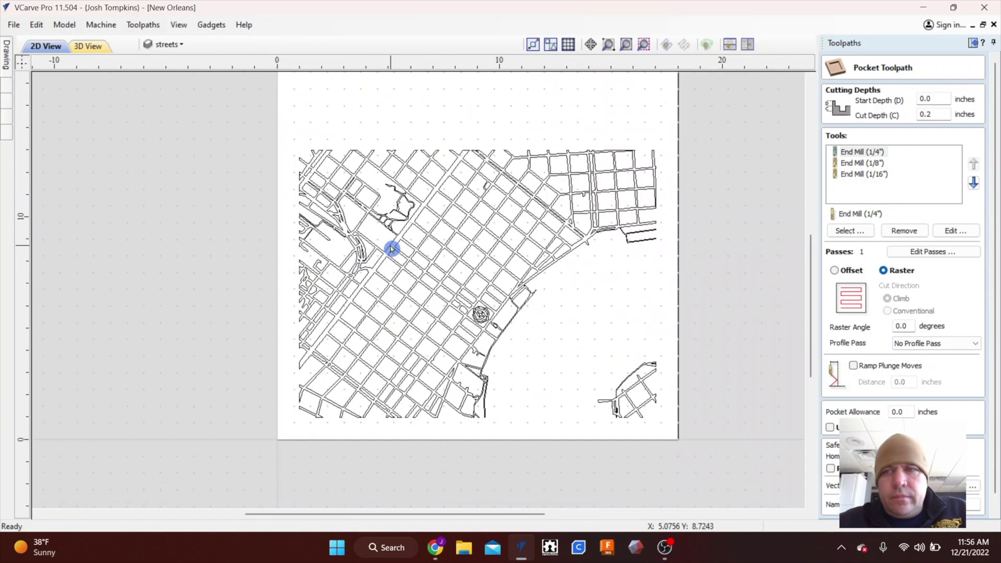
{"action": "scroll", "coordinate": [880, 388], "scroll_direction": "down", "scroll_amount": 2}
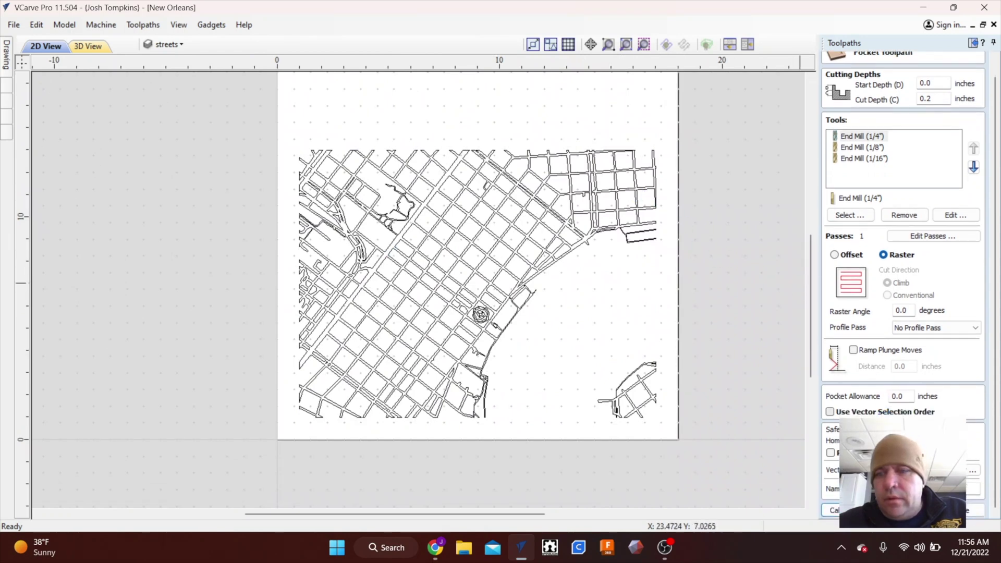
{"action": "left_click", "coordinate": [967, 510]}
{"action": "left_click", "coordinate": [839, 244]}
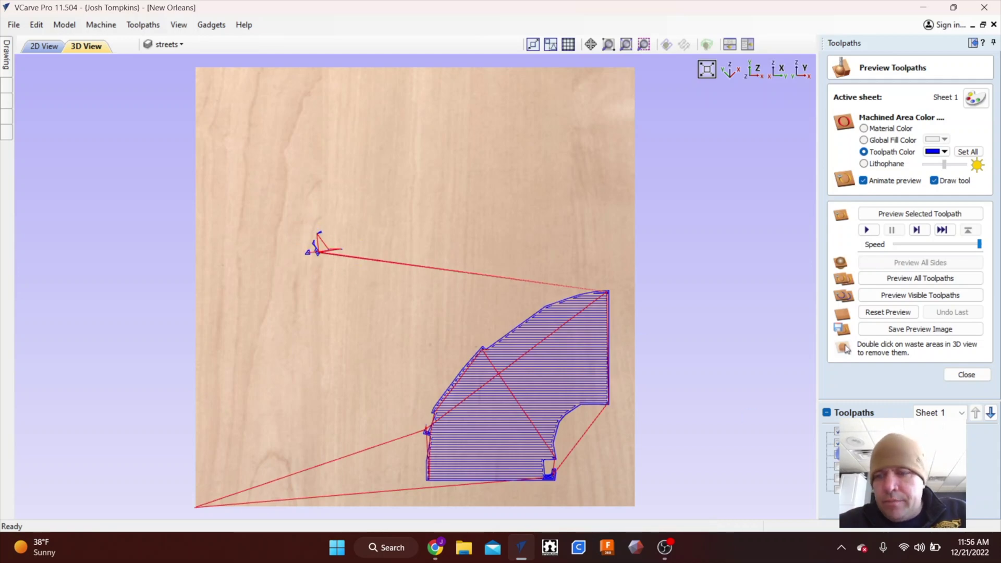
Simulate the selected pocket toolpath, clearing the water area and small upper-left pocket.
{"action": "scroll", "coordinate": [317, 285], "scroll_direction": "up", "scroll_amount": 3}
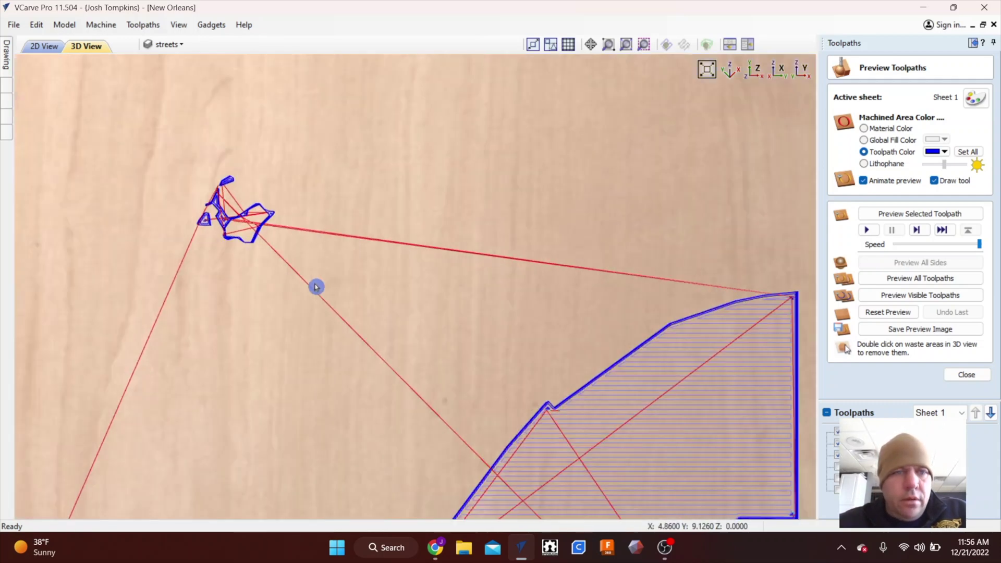
{"action": "scroll", "coordinate": [316, 287], "scroll_direction": "down", "scroll_amount": 4}
{"action": "scroll", "coordinate": [316, 286], "scroll_direction": "down", "scroll_amount": 1}
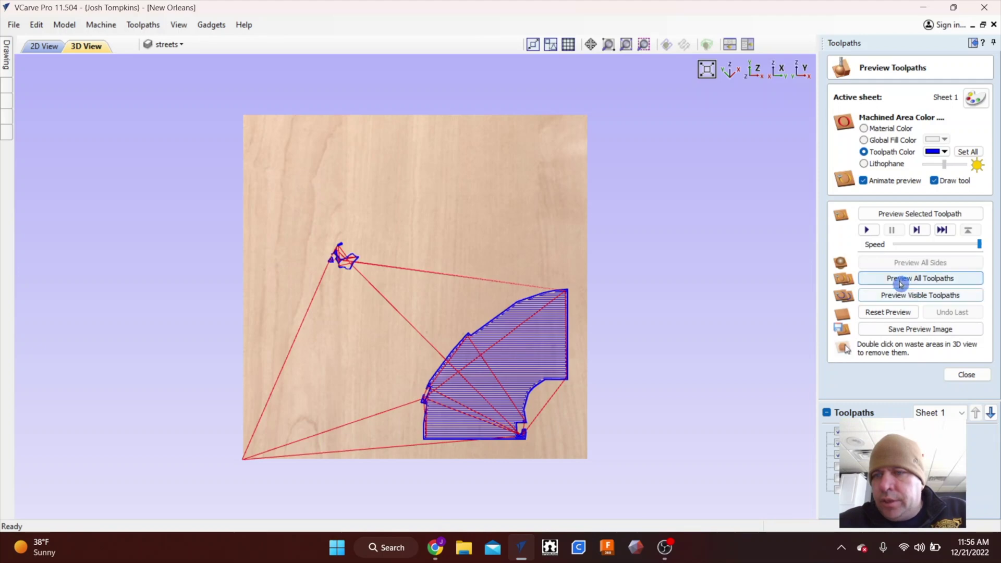
{"action": "left_click", "coordinate": [908, 213]}
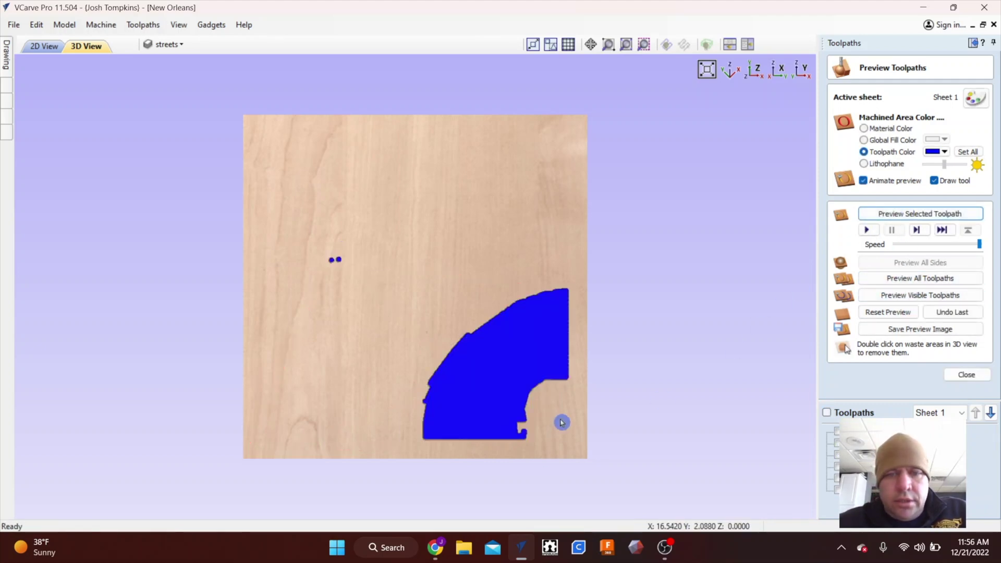
{"action": "left_click_drag", "start_coordinate": [561, 421], "coordinate": [435, 366]}
{"action": "scroll", "coordinate": [453, 395], "scroll_direction": "up", "scroll_amount": 6}
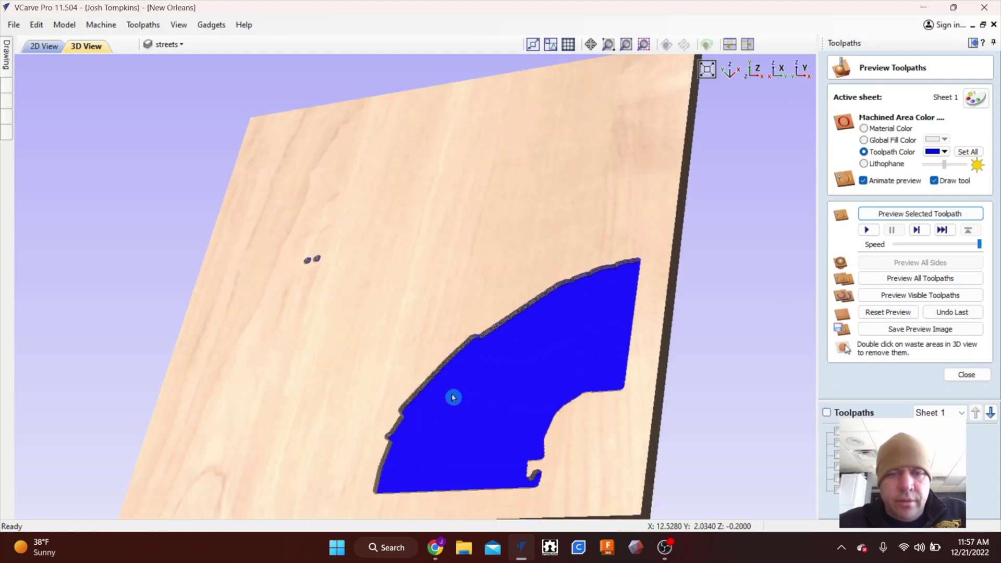
{"action": "scroll", "coordinate": [415, 377], "scroll_direction": "down", "scroll_amount": 6}
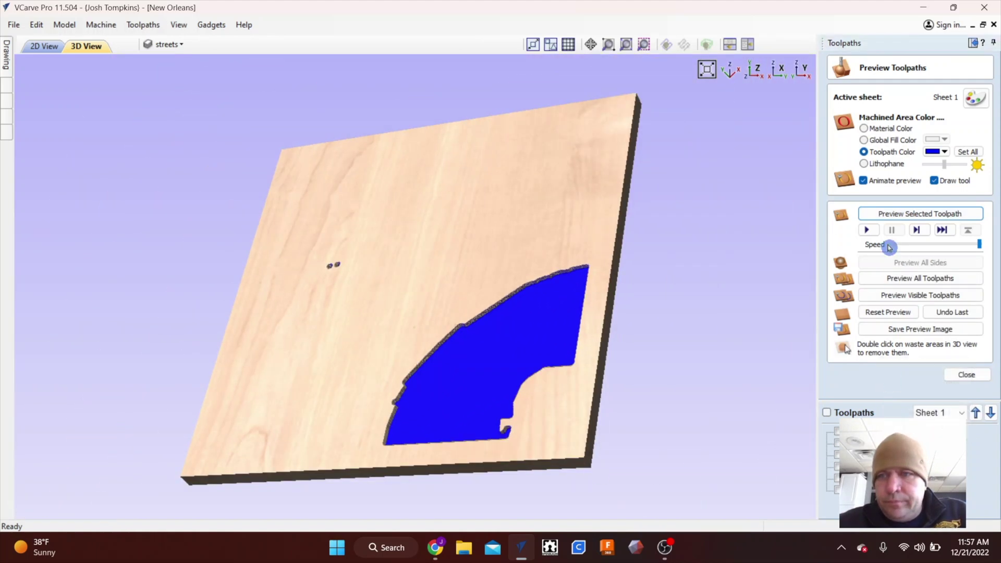
{"action": "left_click", "coordinate": [889, 216]}
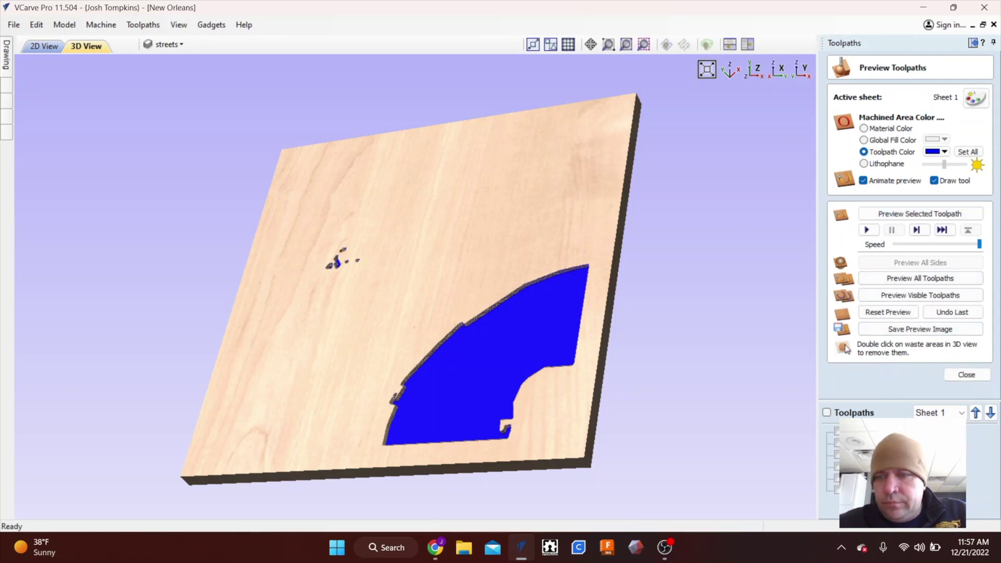
{"action": "left_click", "coordinate": [902, 214]}
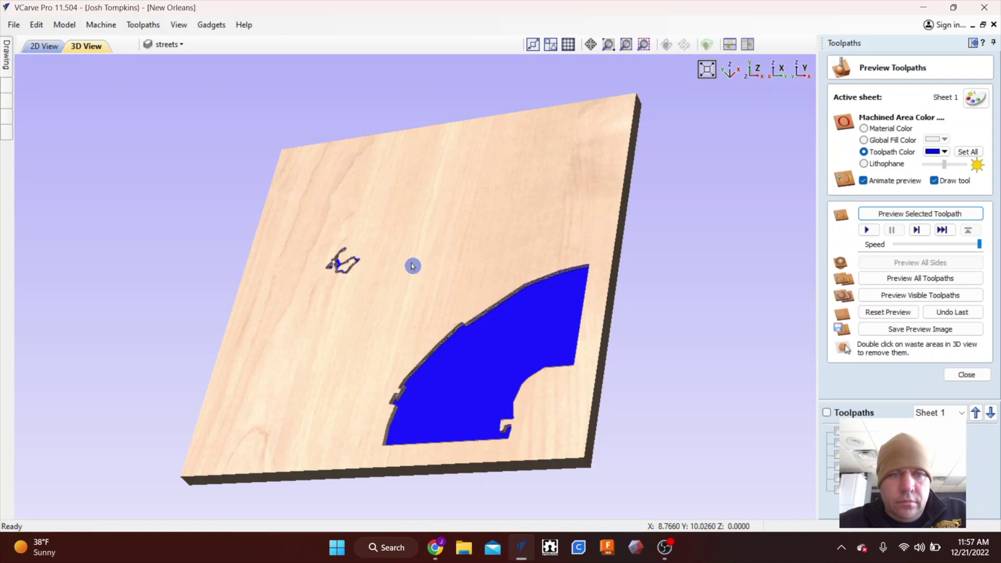
Rotate the board to a near top-down view and overlay all toolpath lines.
{"action": "left_click_drag", "start_coordinate": [411, 266], "coordinate": [290, 319]}
{"action": "scroll", "coordinate": [346, 380], "scroll_direction": "up", "scroll_amount": 5}
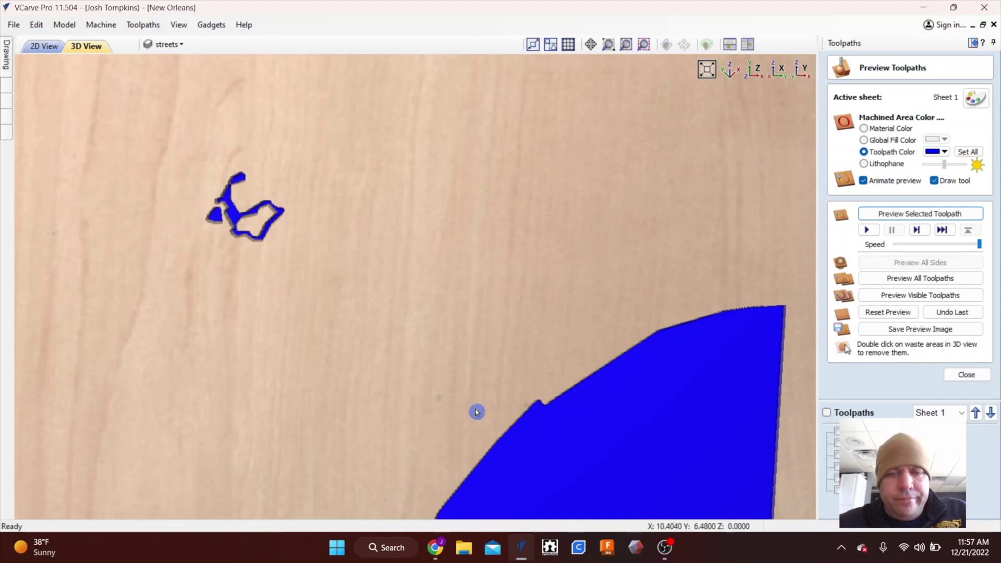
{"action": "scroll", "coordinate": [476, 411], "scroll_direction": "down", "scroll_amount": 5}
{"action": "left_click_drag", "start_coordinate": [553, 478], "coordinate": [596, 440]}
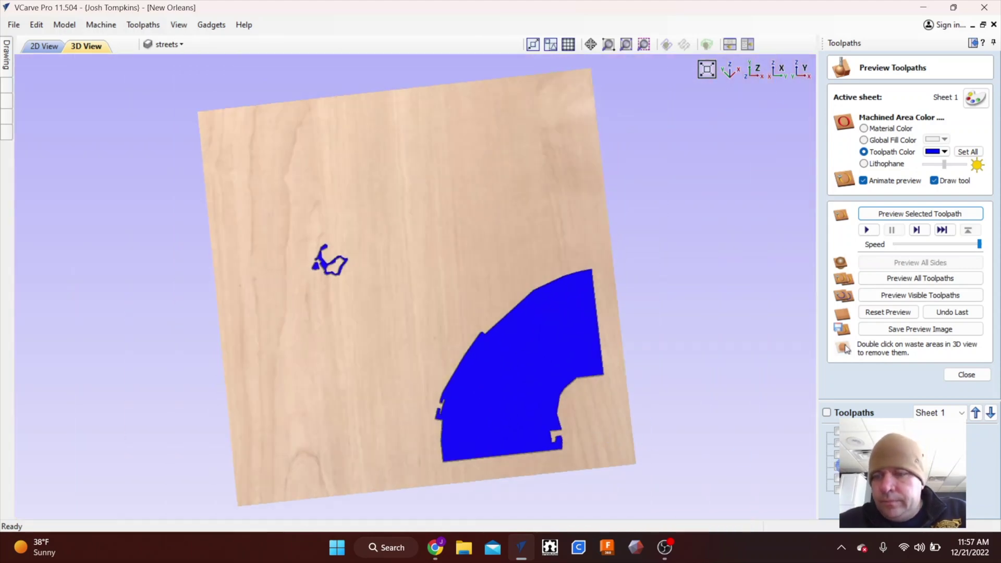
{"action": "left_click", "coordinate": [826, 412]}
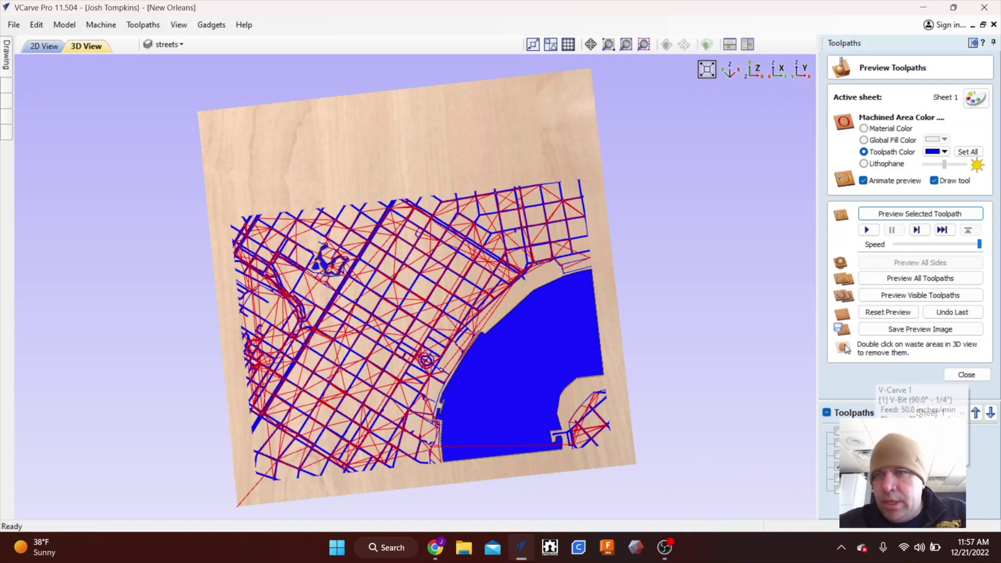
{"action": "double_click", "coordinate": [866, 443]}
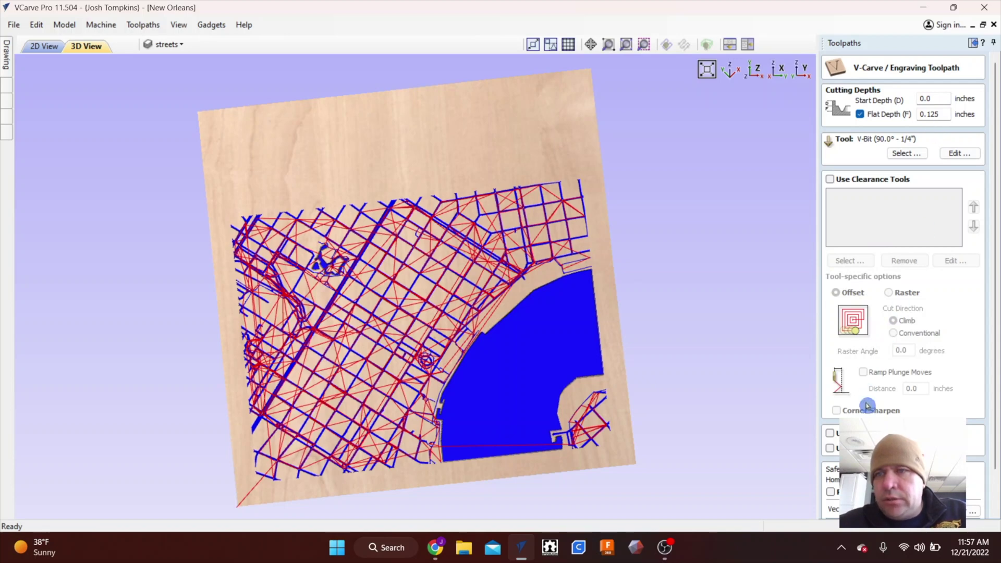
Leave V-Carve 1 settings unchanged and simulate carving the streets toolpath.
{"action": "scroll", "coordinate": [867, 405], "scroll_direction": "down", "scroll_amount": 3}
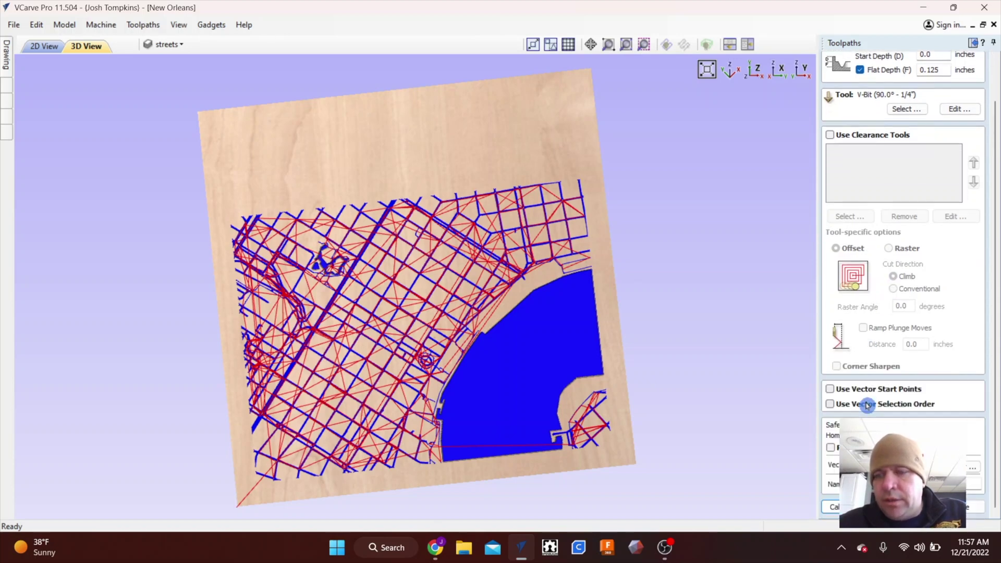
{"action": "left_click", "coordinate": [964, 508]}
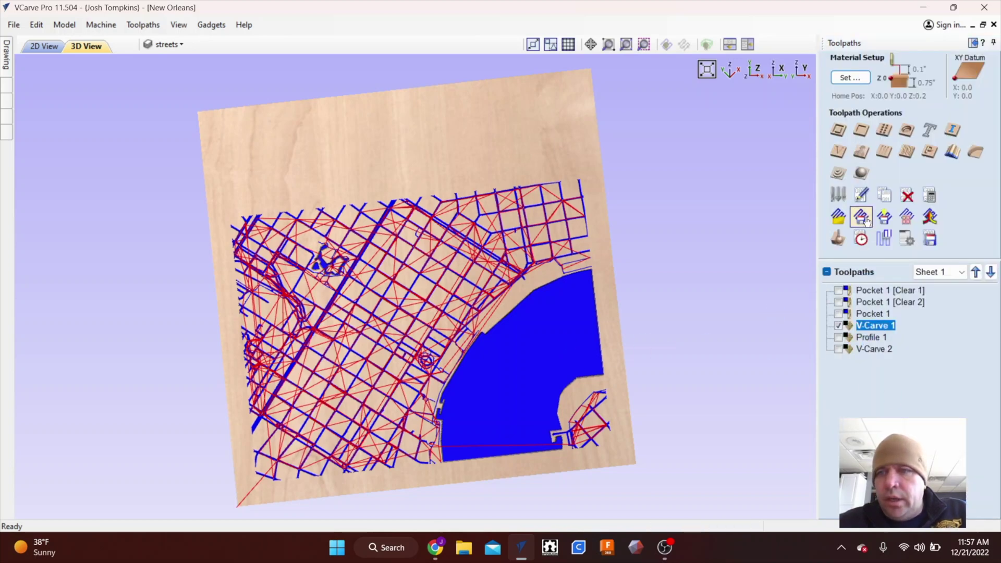
{"action": "left_click", "coordinate": [836, 238]}
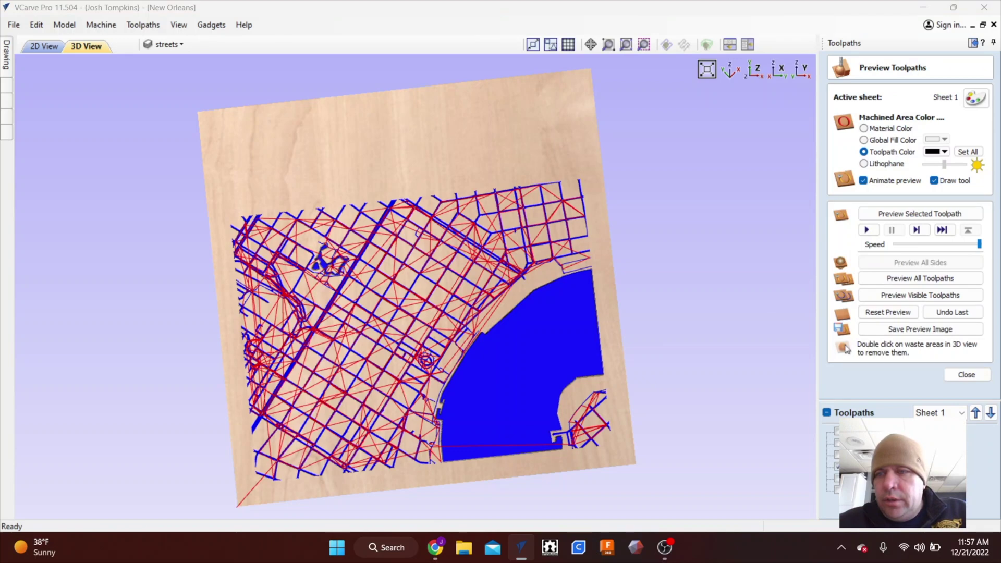
{"action": "left_click", "coordinate": [907, 214]}
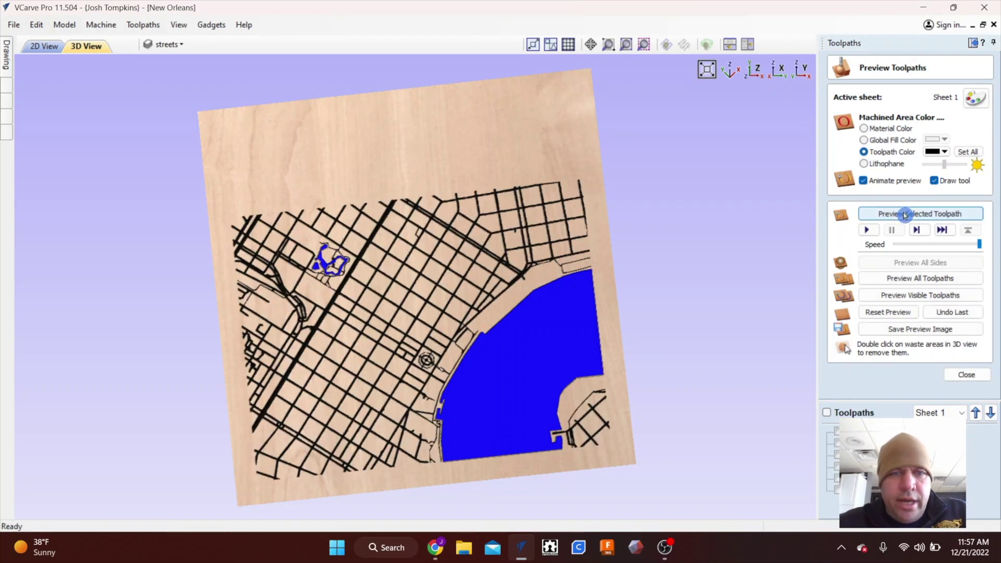
Orbit the carved board to inspect it and overlay the toolpath outlines.
{"action": "left_click_drag", "start_coordinate": [596, 456], "coordinate": [420, 351]}
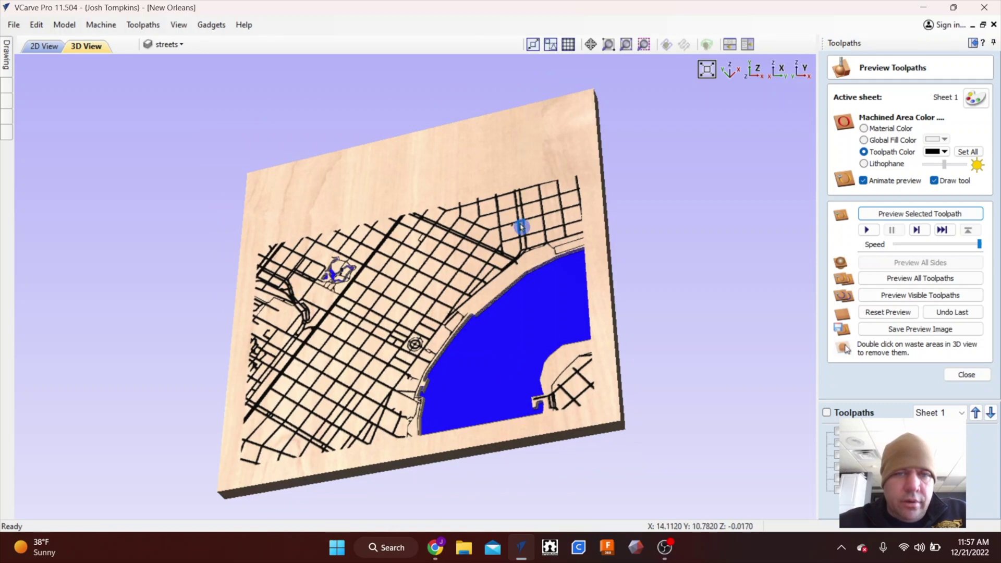
{"action": "left_click_drag", "start_coordinate": [522, 221], "coordinate": [623, 212]}
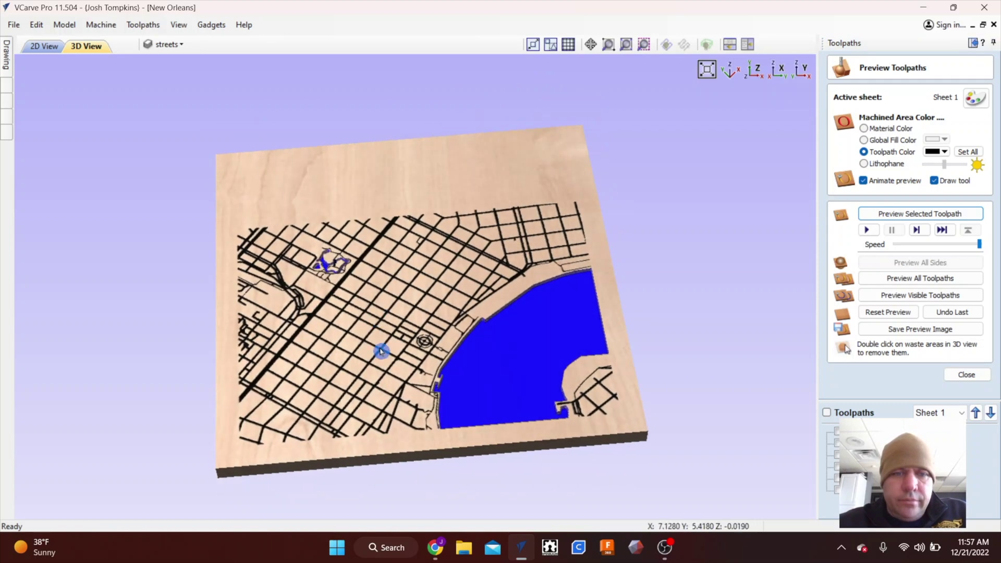
{"action": "left_click_drag", "start_coordinate": [387, 346], "coordinate": [382, 417]}
{"action": "scroll", "coordinate": [367, 402], "scroll_direction": "up", "scroll_amount": 3}
{"action": "left_click_drag", "start_coordinate": [357, 365], "coordinate": [312, 266]}
{"action": "scroll", "coordinate": [311, 266], "scroll_direction": "down", "scroll_amount": 3}
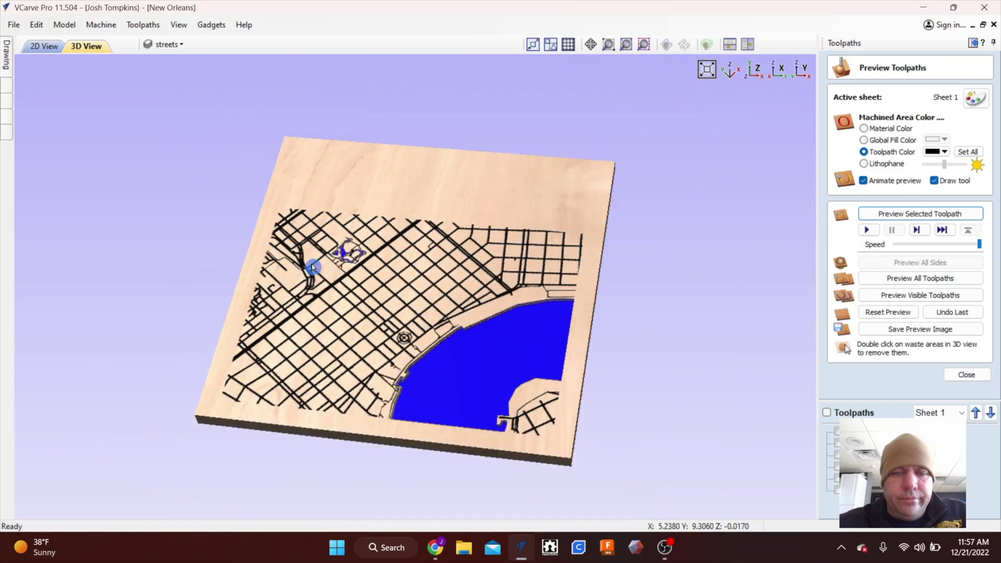
{"action": "left_click_drag", "start_coordinate": [566, 433], "coordinate": [572, 397]}
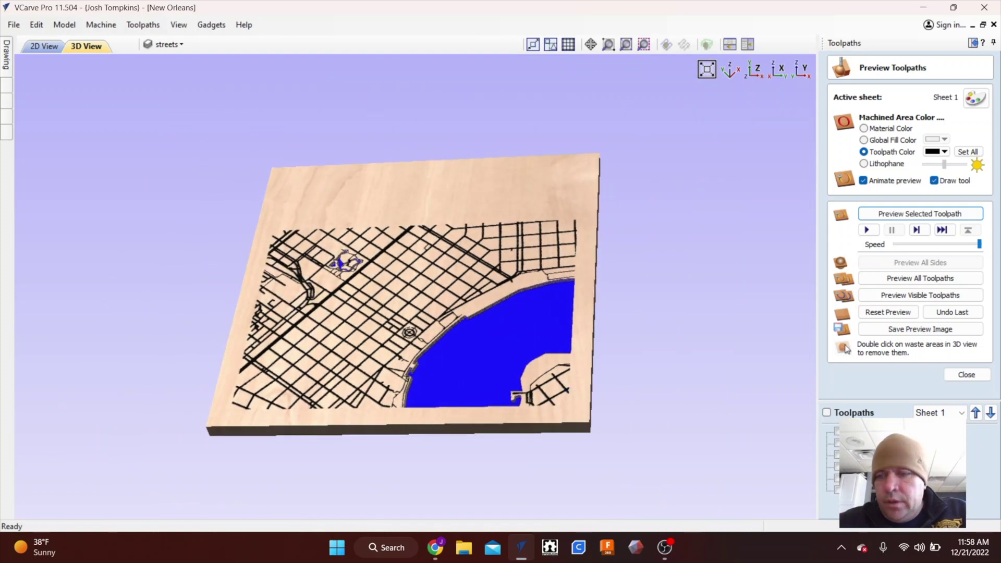
{"action": "left_click", "coordinate": [827, 412]}
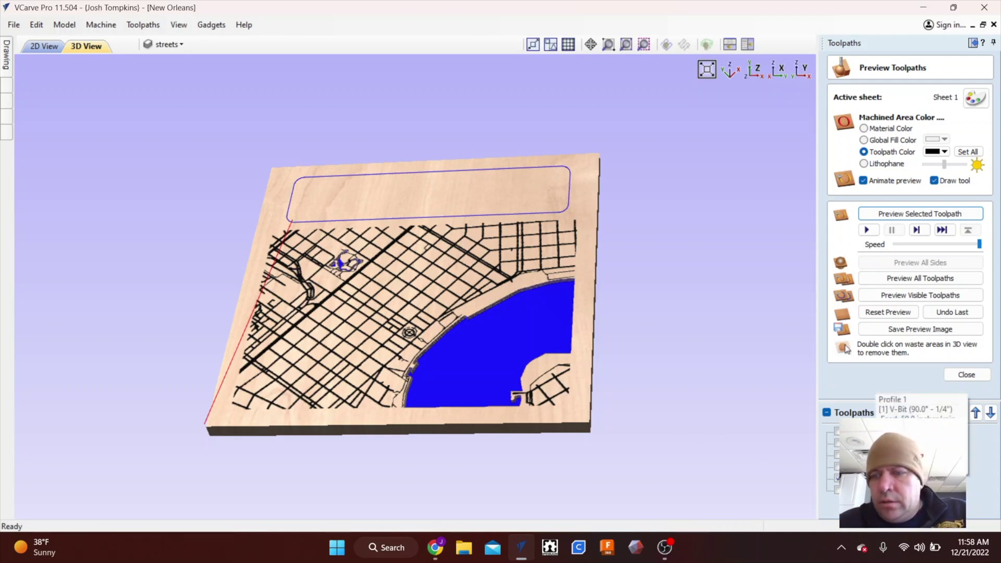
{"action": "double_click", "coordinate": [876, 443]}
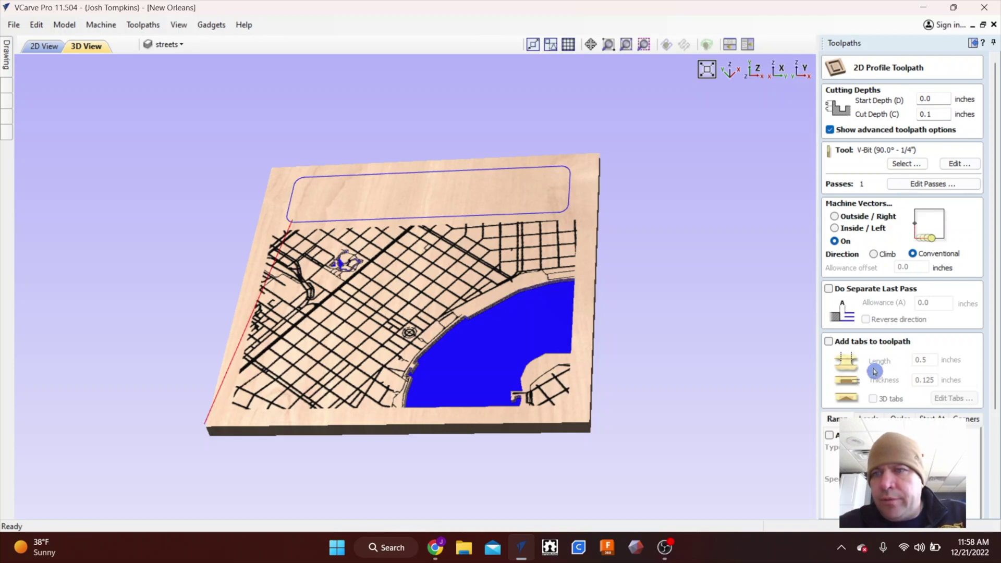
Calculate Profile 1 and preview the carved rectangular border groove from a couple of angles.
{"action": "scroll", "coordinate": [874, 371], "scroll_direction": "down", "scroll_amount": 5}
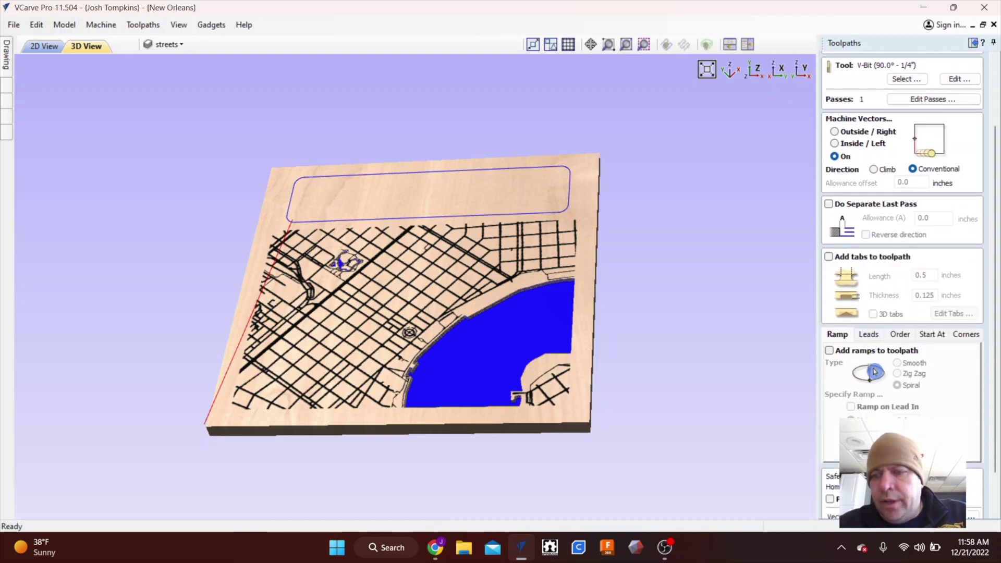
{"action": "scroll", "coordinate": [874, 371], "scroll_direction": "down", "scroll_amount": 1}
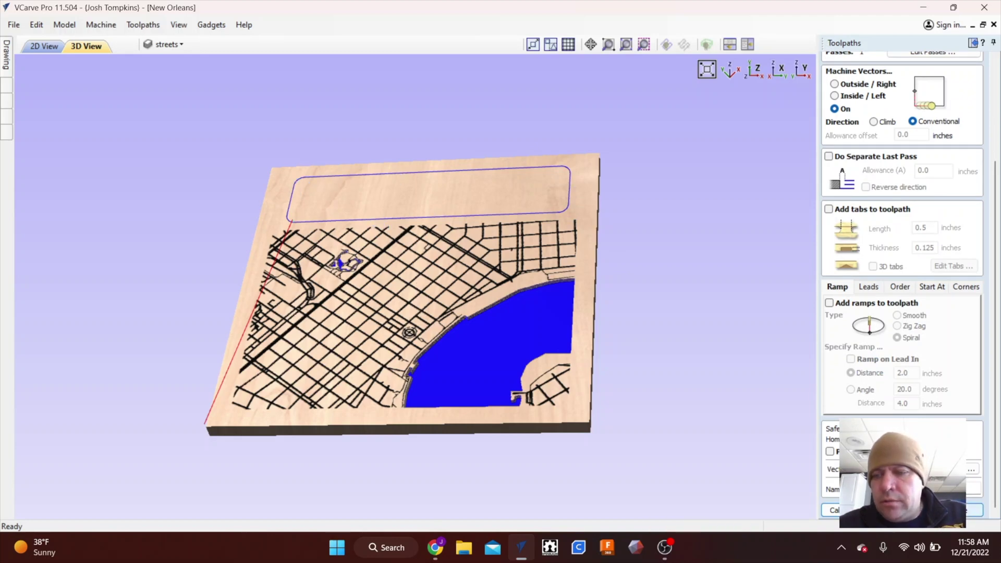
{"action": "key", "text": "Escape"}
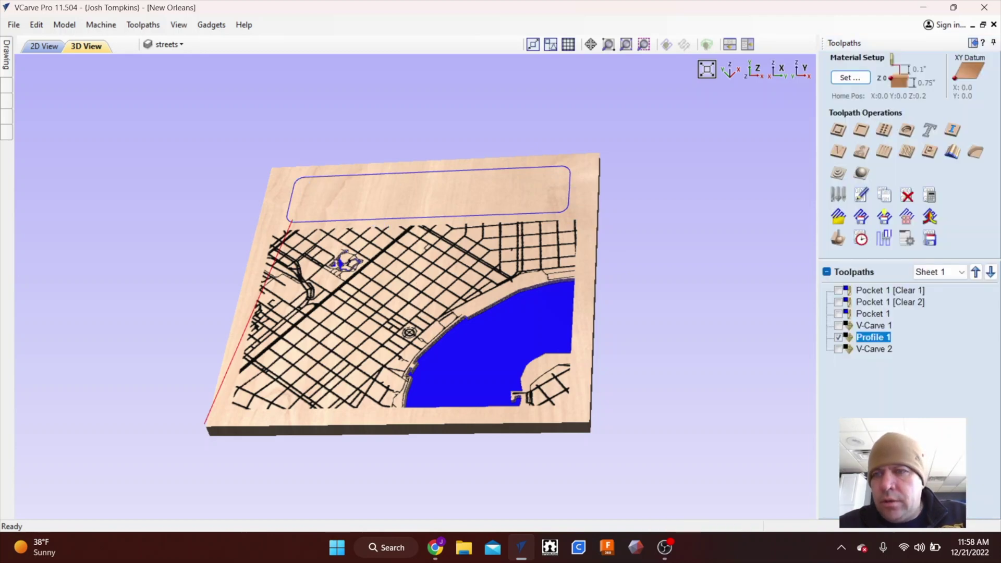
{"action": "left_click", "coordinate": [838, 238]}
{"action": "left_click", "coordinate": [890, 215]}
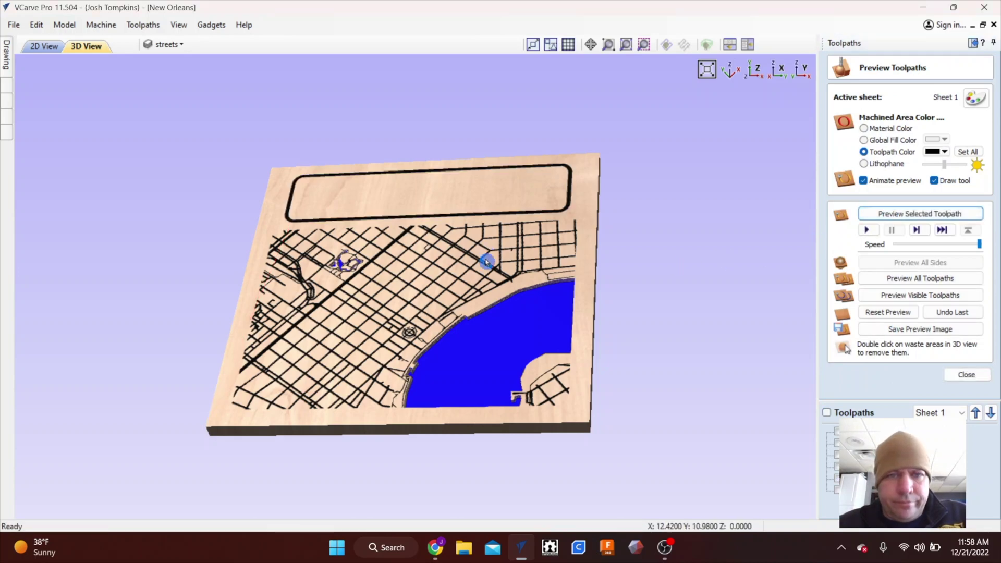
{"action": "left_click_drag", "start_coordinate": [484, 259], "coordinate": [513, 292]}
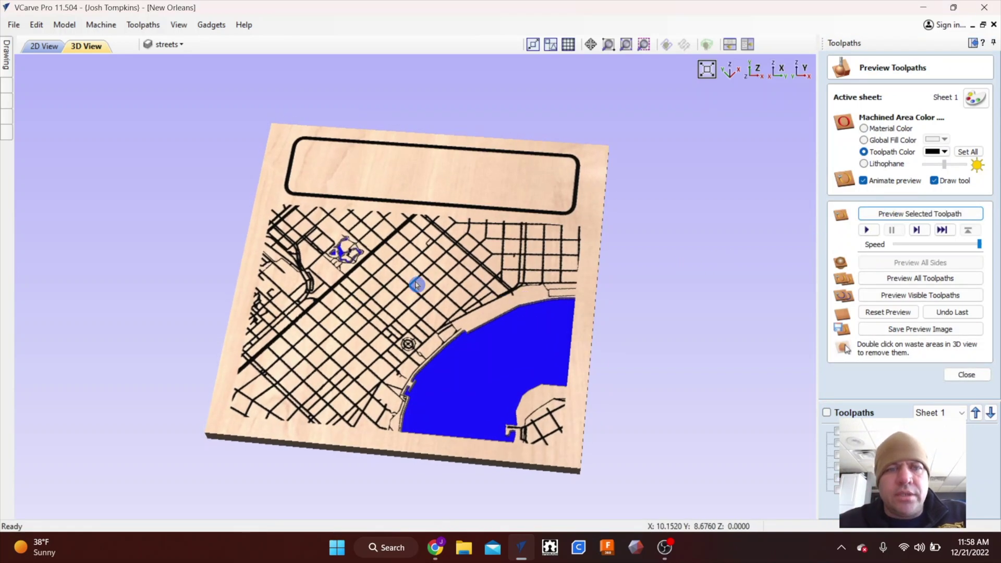
{"action": "left_click_drag", "start_coordinate": [375, 212], "coordinate": [393, 242]}
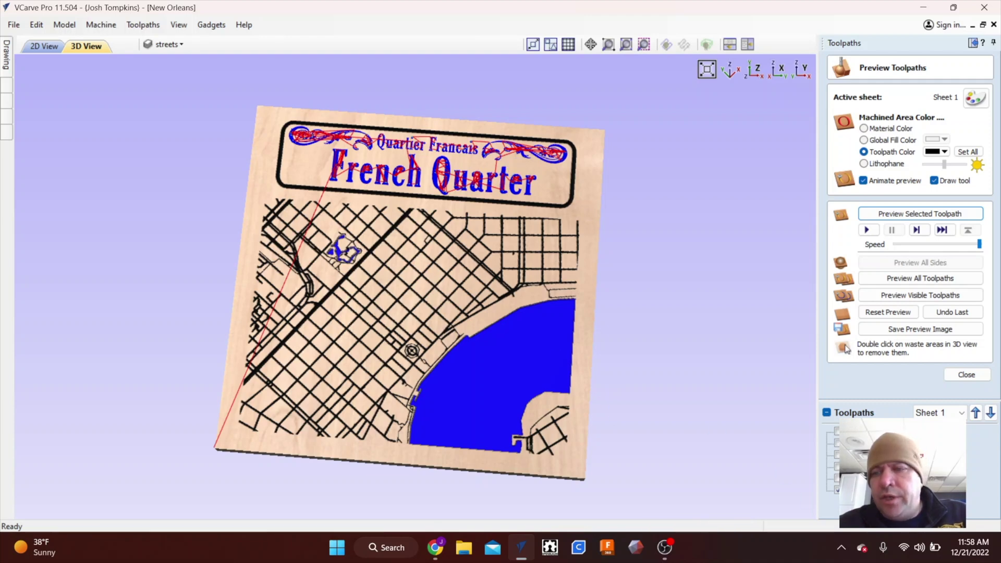
{"action": "double_click", "coordinate": [866, 431]}
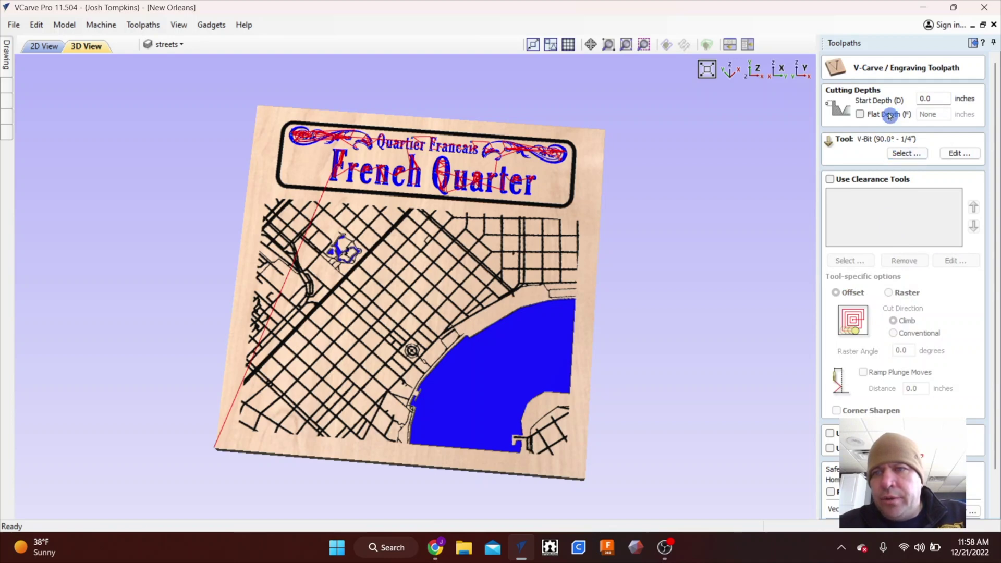
Recalculate V-Carve 2 and inspect the carved 'Quartier Francais / French Quarter' lettering in 3D.
{"action": "scroll", "coordinate": [889, 412], "scroll_direction": "down", "scroll_amount": 1}
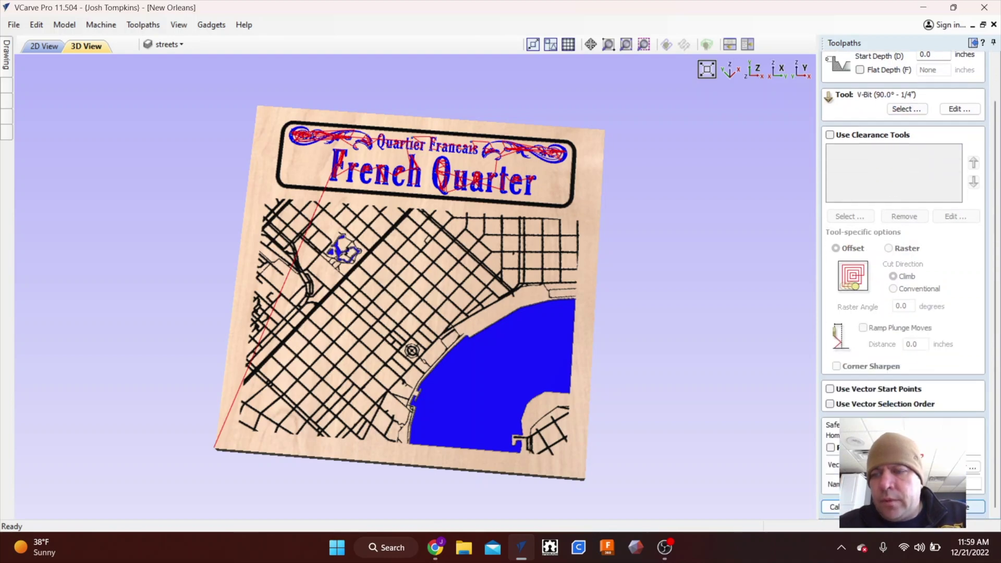
{"action": "left_click", "coordinate": [860, 507]}
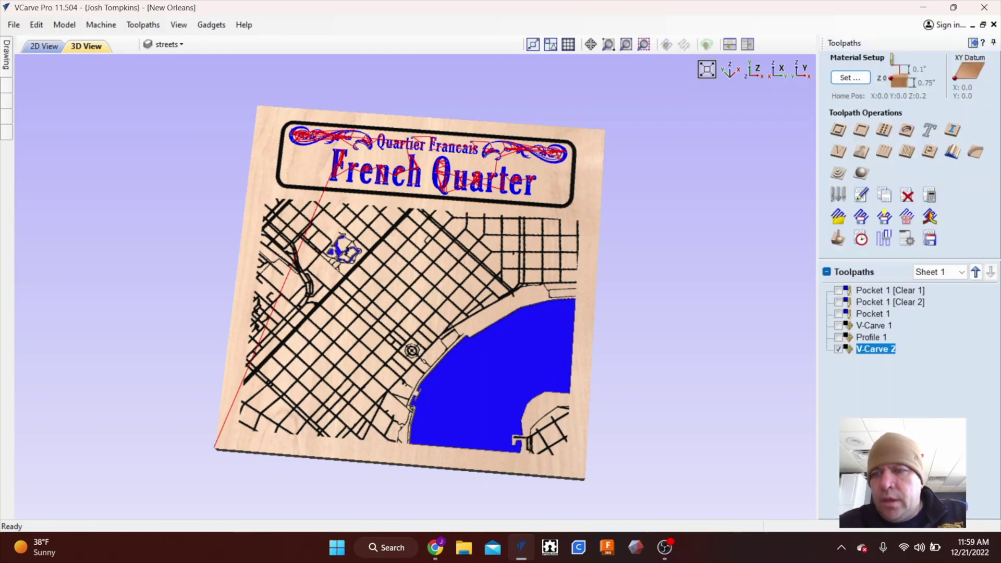
{"action": "left_click", "coordinate": [837, 239]}
{"action": "left_click", "coordinate": [895, 214]}
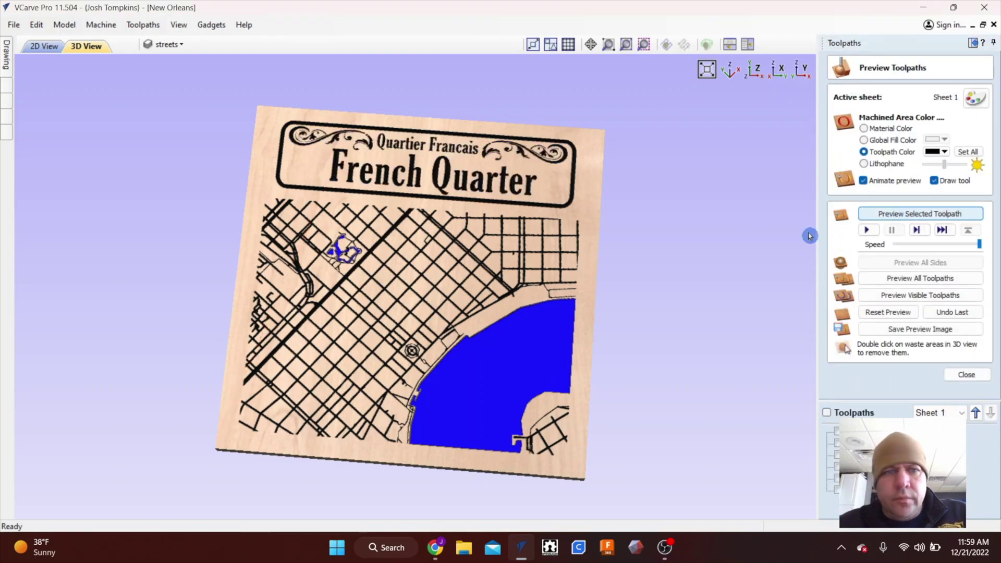
{"action": "left_click_drag", "start_coordinate": [387, 276], "coordinate": [417, 292]}
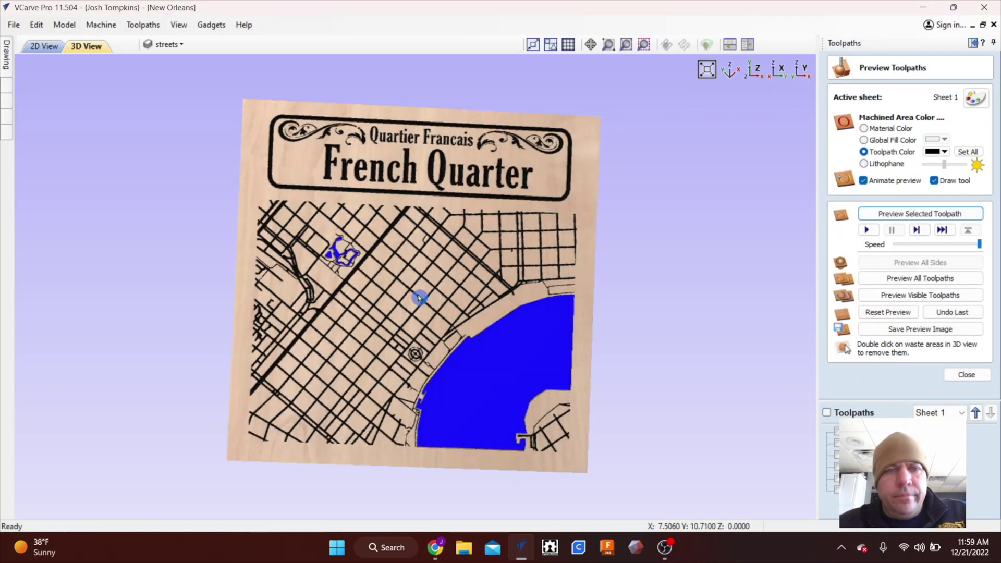
{"action": "left_click_drag", "start_coordinate": [295, 139], "coordinate": [259, 158]}
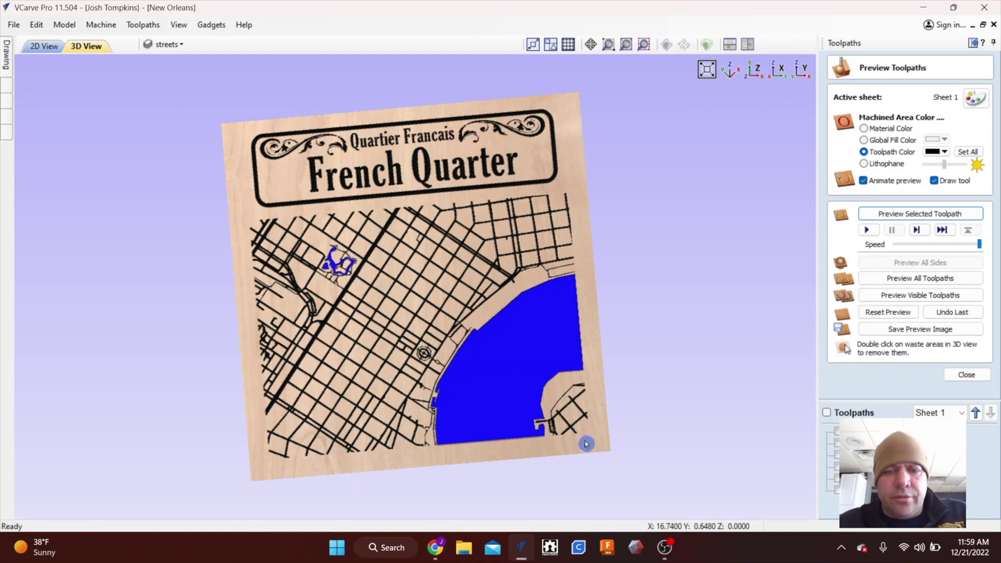
{"action": "left_click_drag", "start_coordinate": [586, 443], "coordinate": [595, 324]}
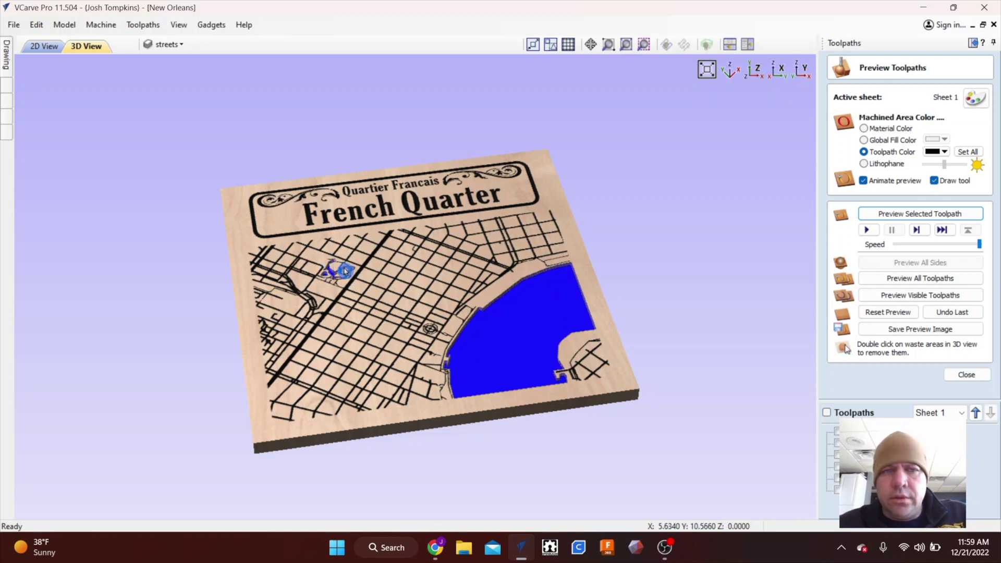
{"action": "left_click_drag", "start_coordinate": [668, 250], "coordinate": [630, 320]}
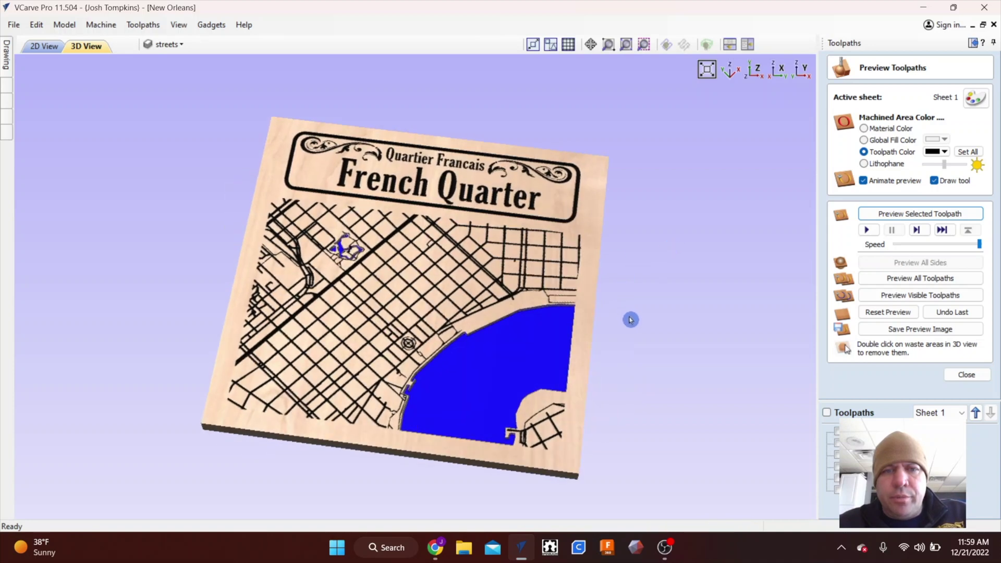
{"action": "left_click_drag", "start_coordinate": [302, 210], "coordinate": [306, 249]}
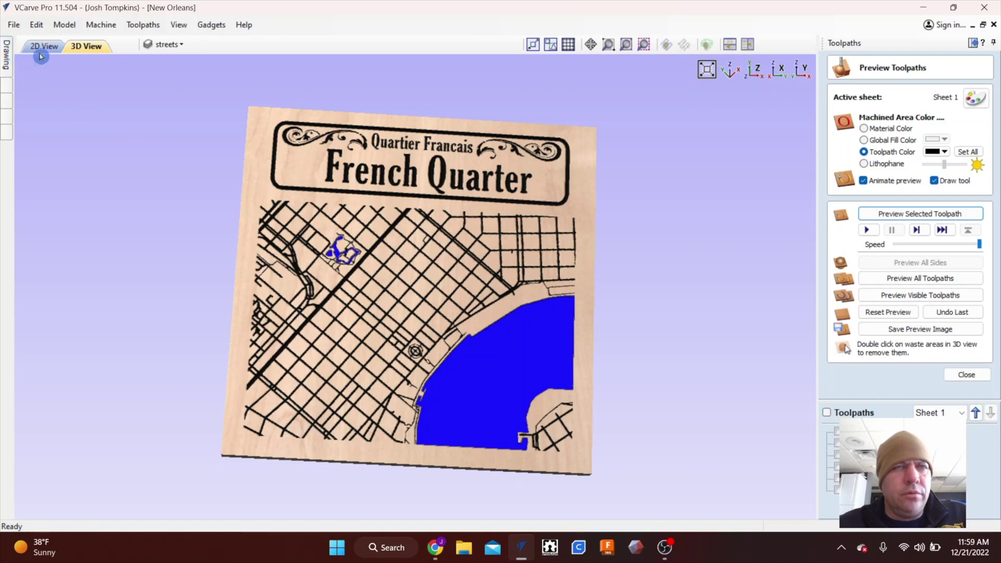
Close the 3D preview, return to the 2D drawing, and make the water layer visible.
{"action": "left_click", "coordinate": [926, 45]}
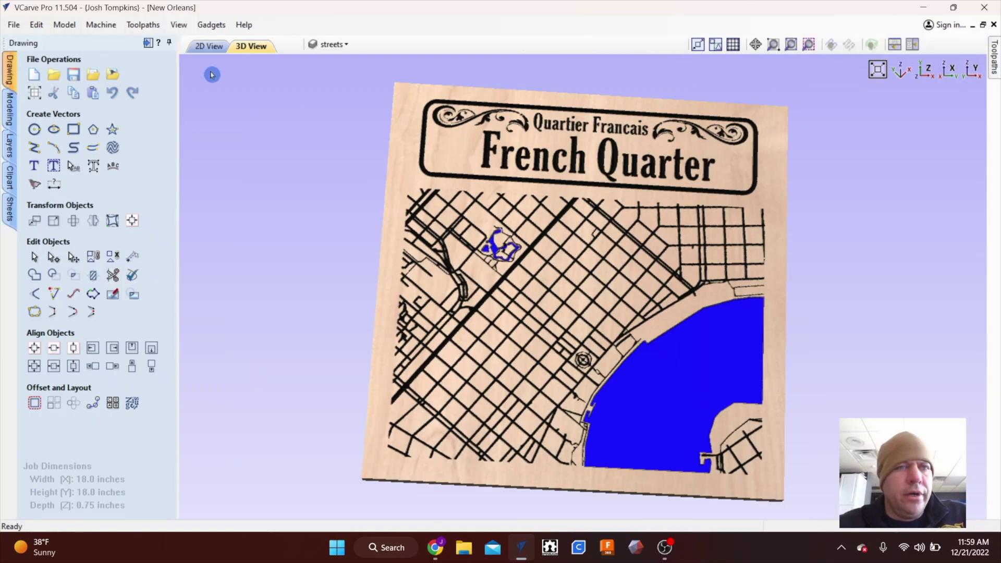
{"action": "left_click", "coordinate": [209, 47]}
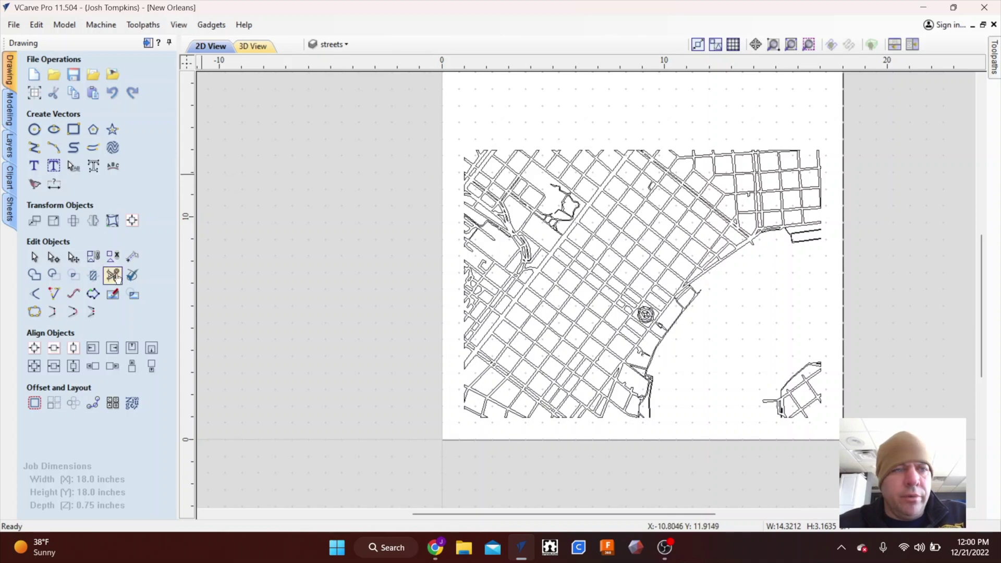
{"action": "scroll", "coordinate": [509, 160], "scroll_direction": "up", "scroll_amount": 3}
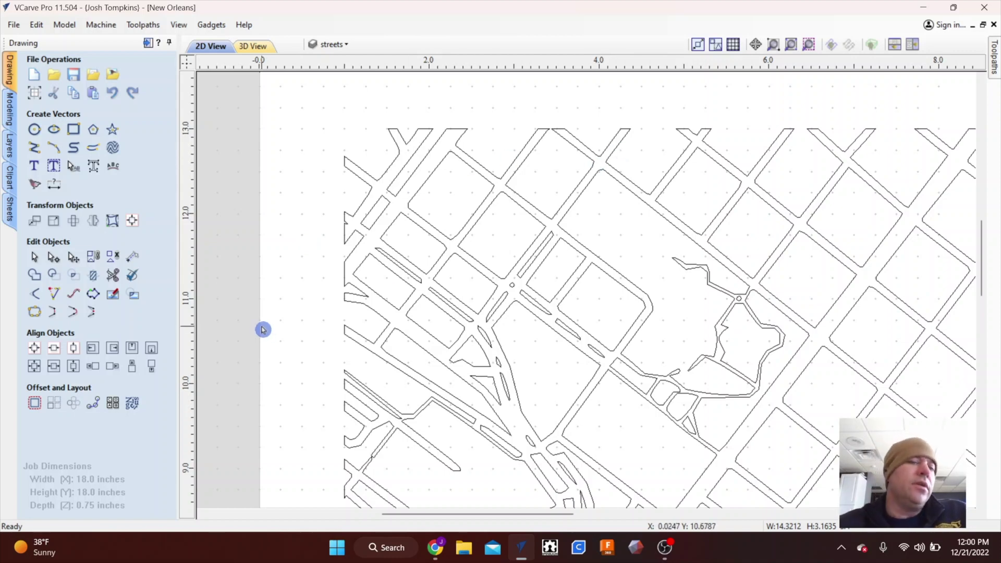
{"action": "scroll", "coordinate": [327, 290], "scroll_direction": "down", "scroll_amount": 4}
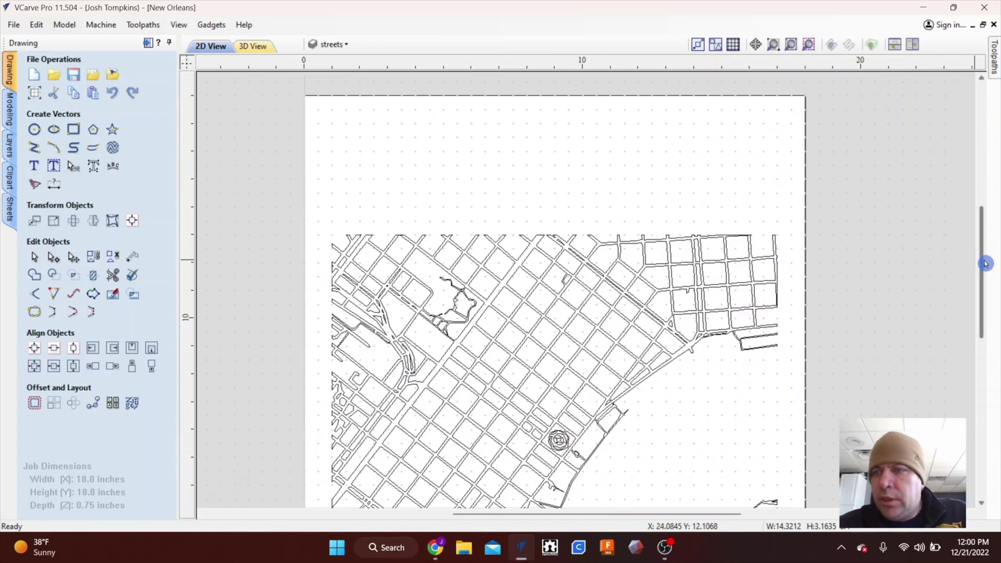
{"action": "left_click_drag", "start_coordinate": [983, 267], "coordinate": [982, 290]}
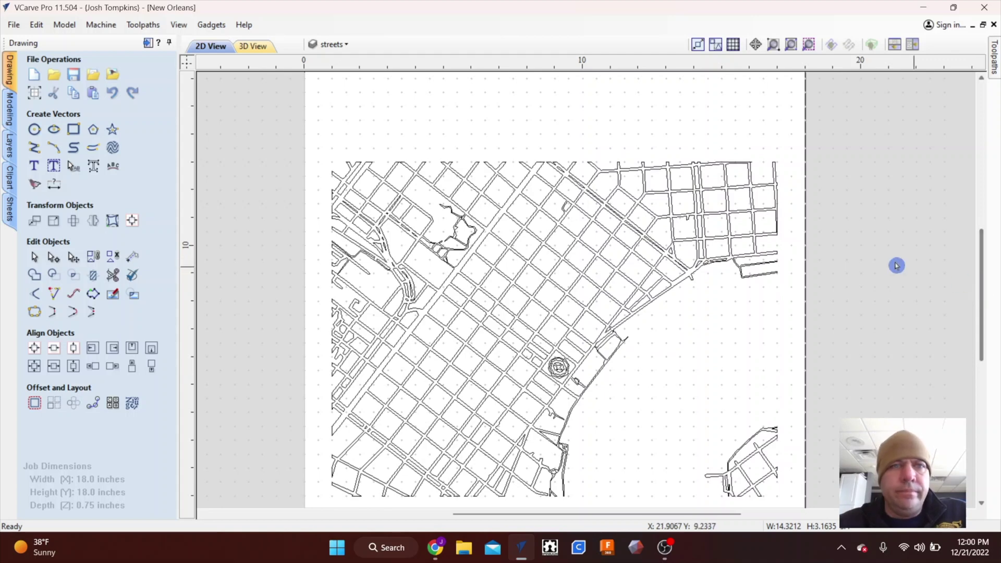
{"action": "left_click", "coordinate": [334, 45]}
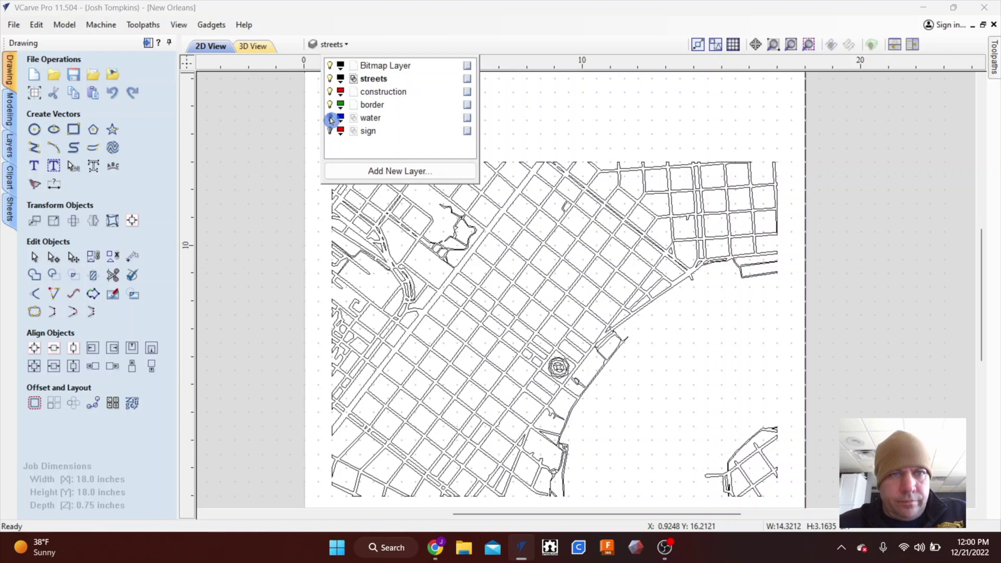
{"action": "left_click", "coordinate": [330, 119]}
Turn on the water and sign layers to show the blue river outline and red French Quarter sign.
{"action": "left_click", "coordinate": [330, 131]}
{"action": "scroll", "coordinate": [516, 263], "scroll_direction": "down", "scroll_amount": 1}
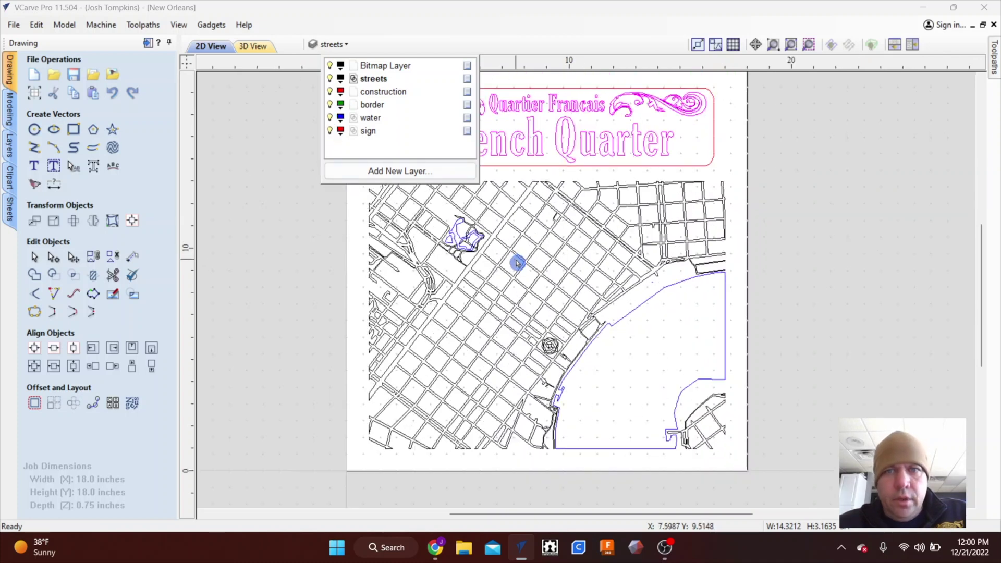
{"action": "scroll", "coordinate": [517, 264], "scroll_direction": "down", "scroll_amount": 1}
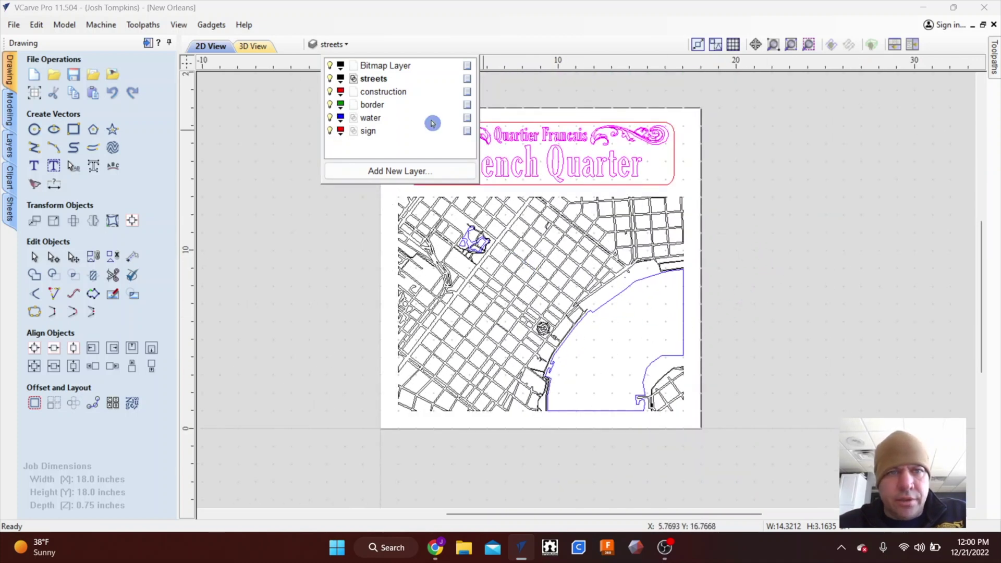
{"action": "left_click", "coordinate": [297, 276]}
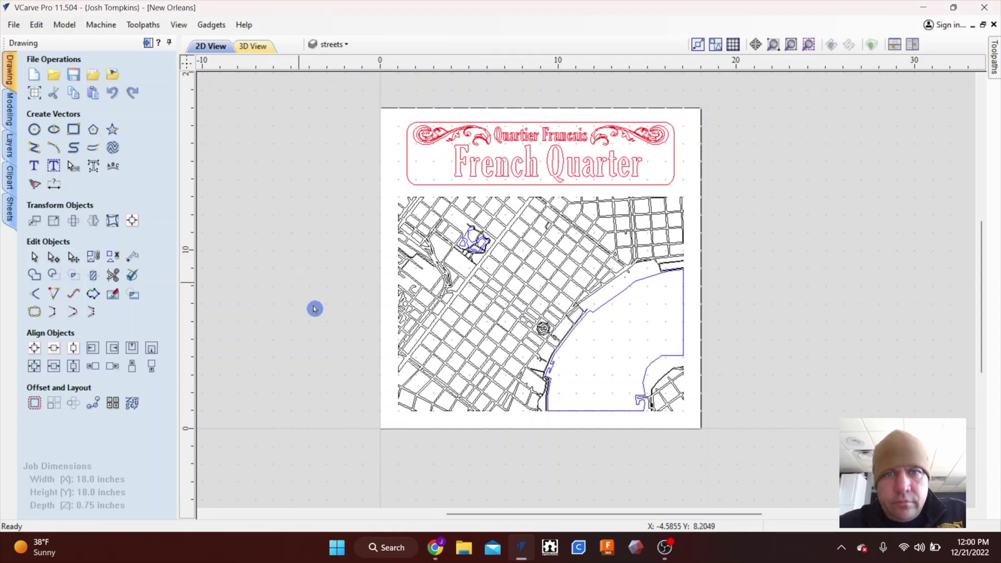